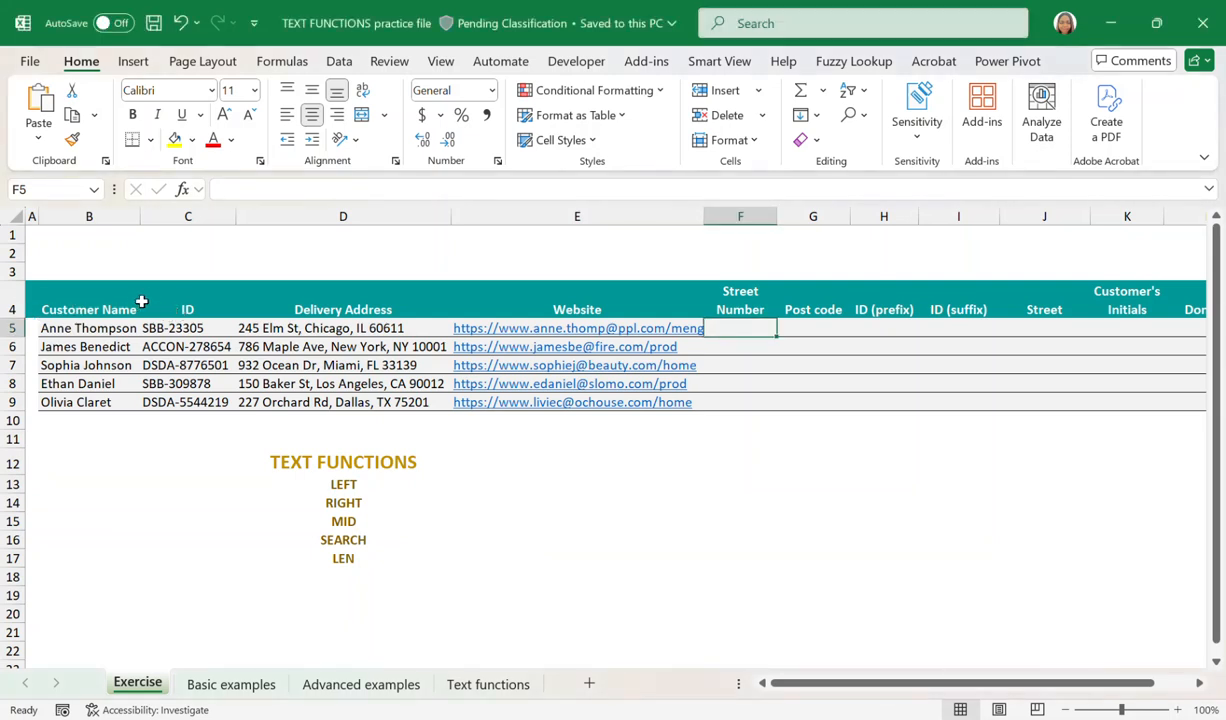
# Examine the customer table, its empty result columns, the text functions list and the street numbers starting the delivery addresses.
pyautogui.moveTo(130, 295); pyautogui.dragTo(652, 405)
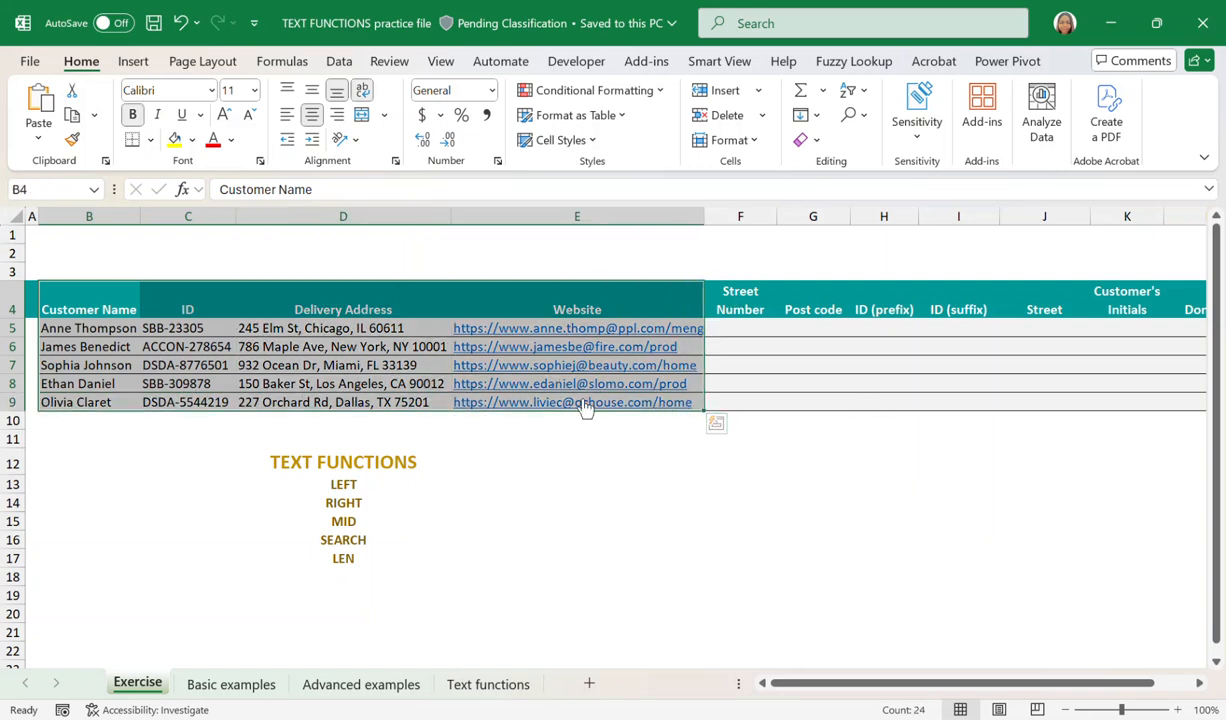
pyautogui.click(741, 297)
pyautogui.moveTo(741, 297); pyautogui.dragTo(1122, 306)
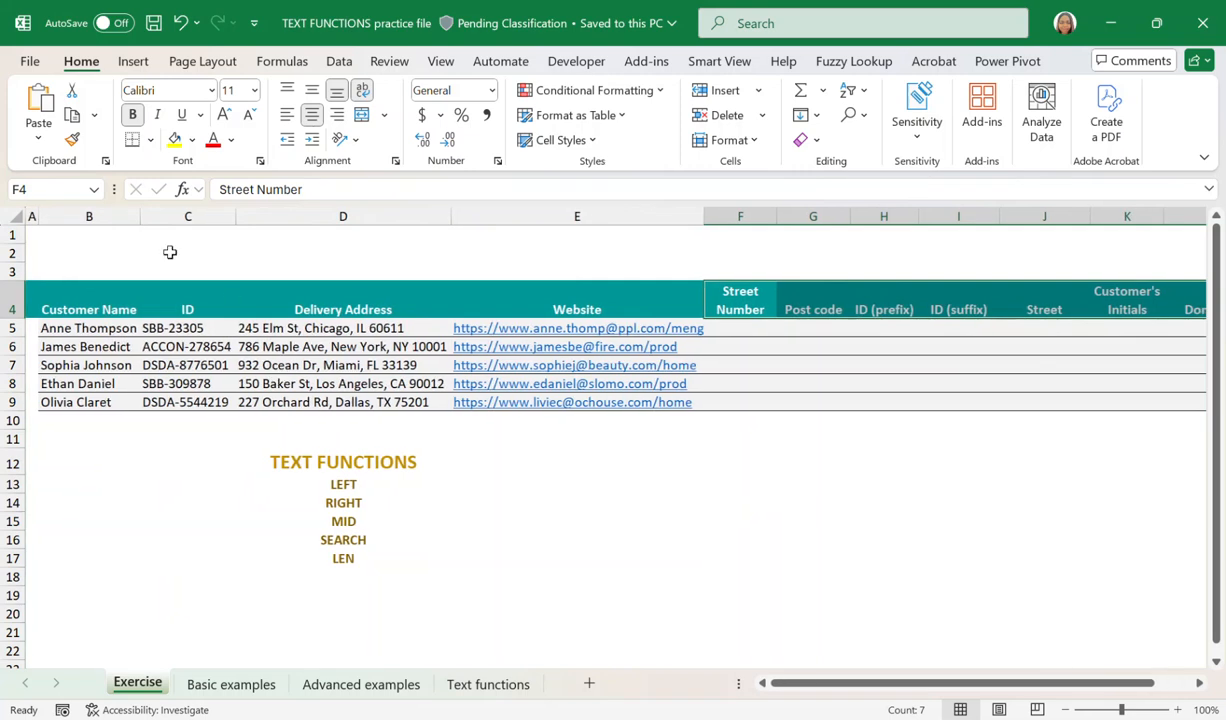
pyautogui.click(95, 306)
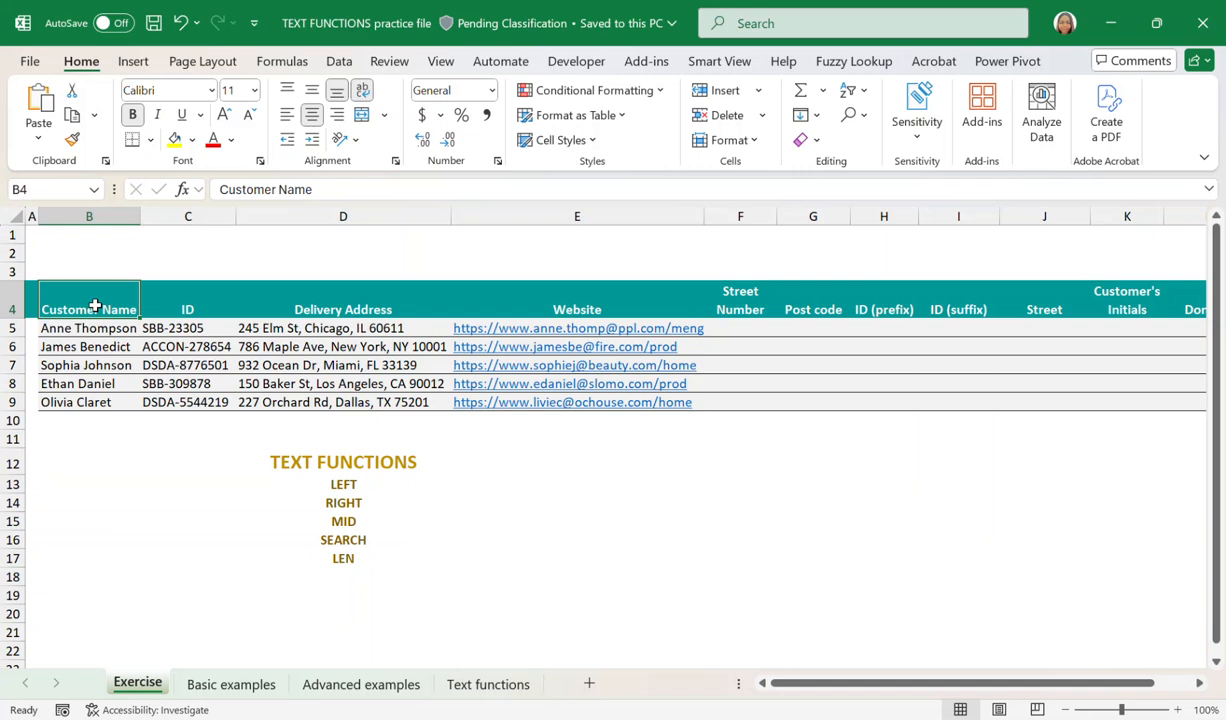
pyautogui.click(343, 484)
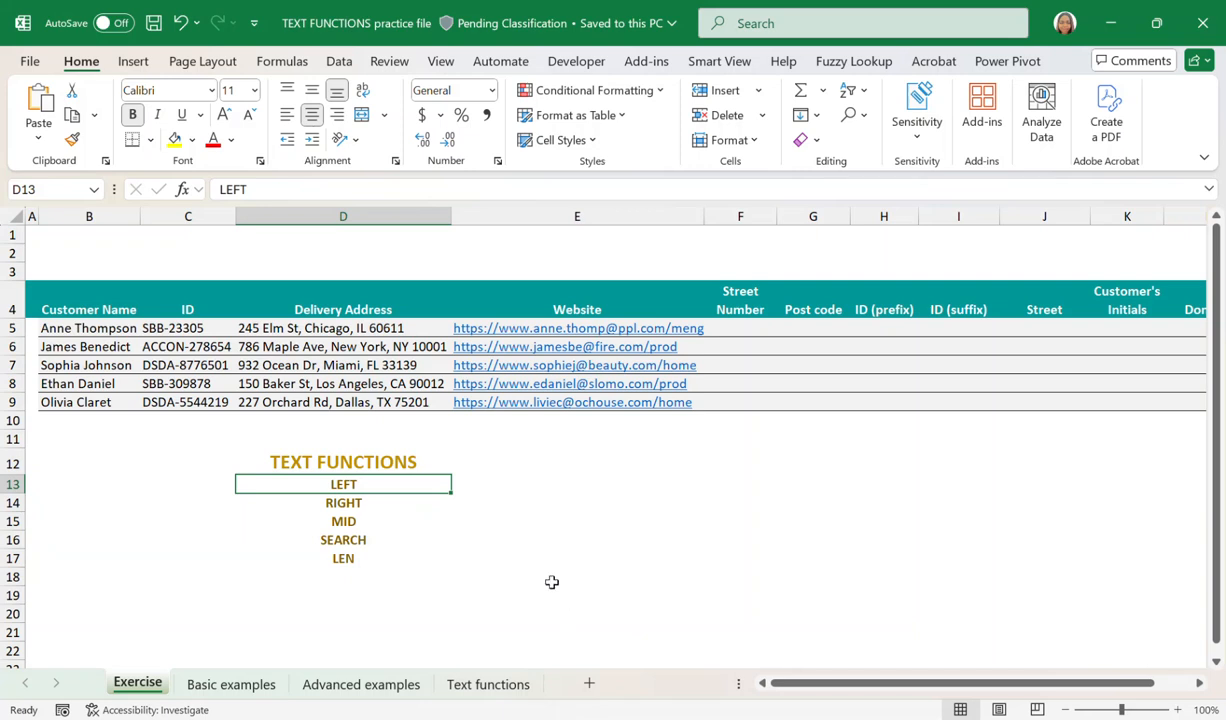
pyautogui.moveTo(371, 484); pyautogui.dragTo(365, 560)
pyautogui.click(523, 462)
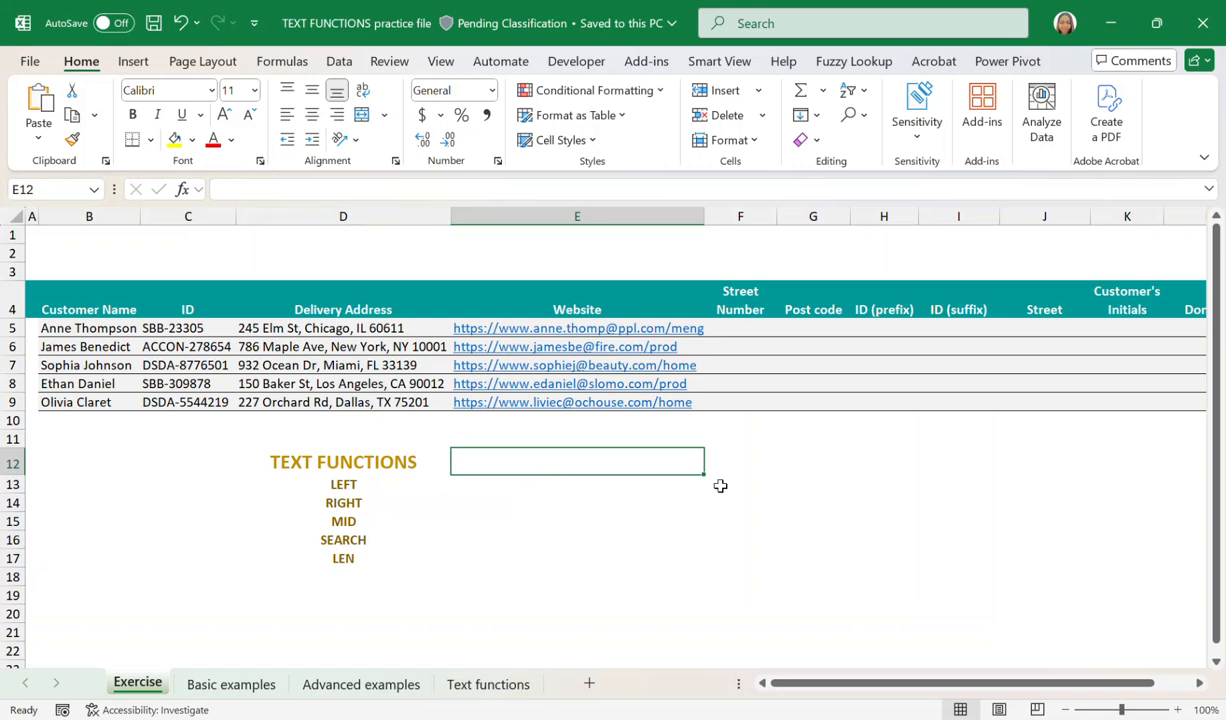
pyautogui.click(765, 301)
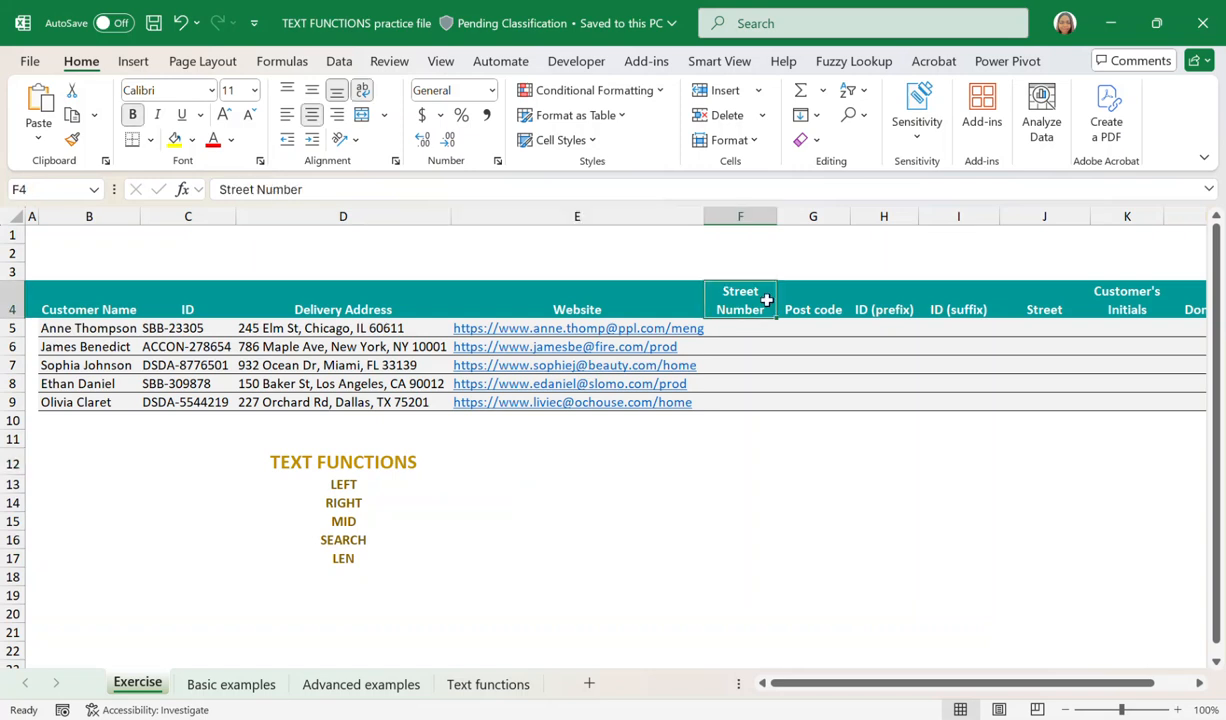
pyautogui.moveTo(350, 302); pyautogui.dragTo(345, 395)
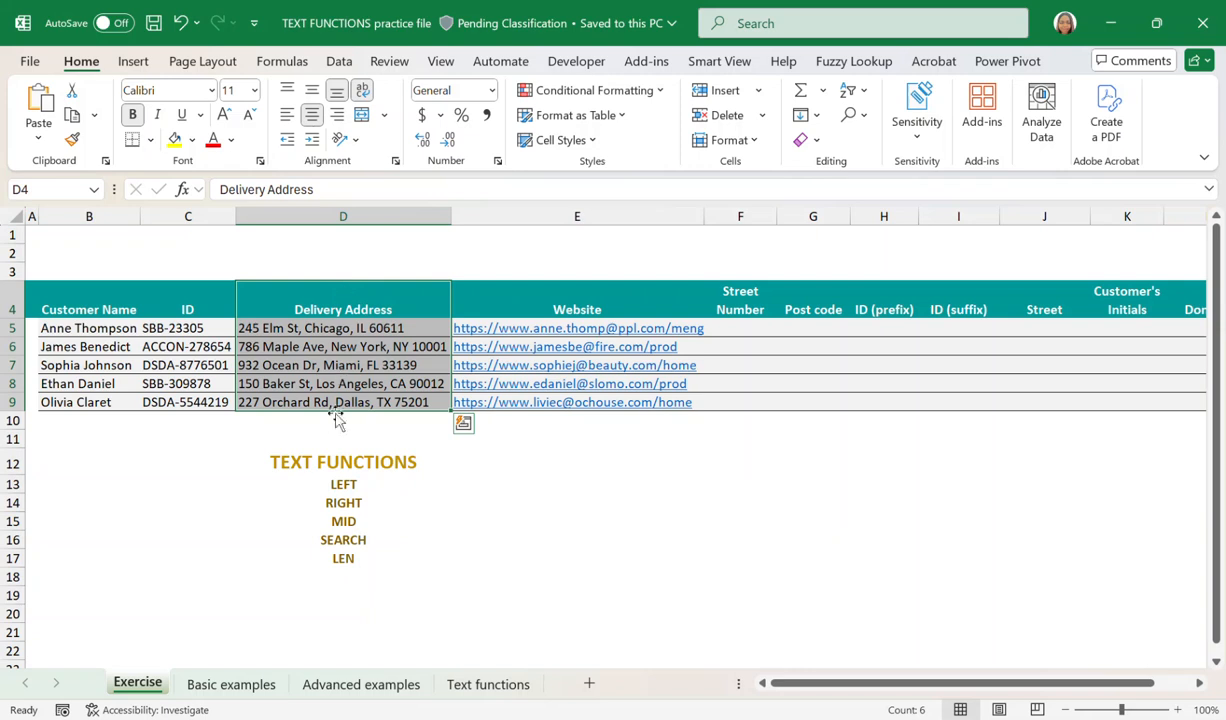
pyautogui.click(247, 324)
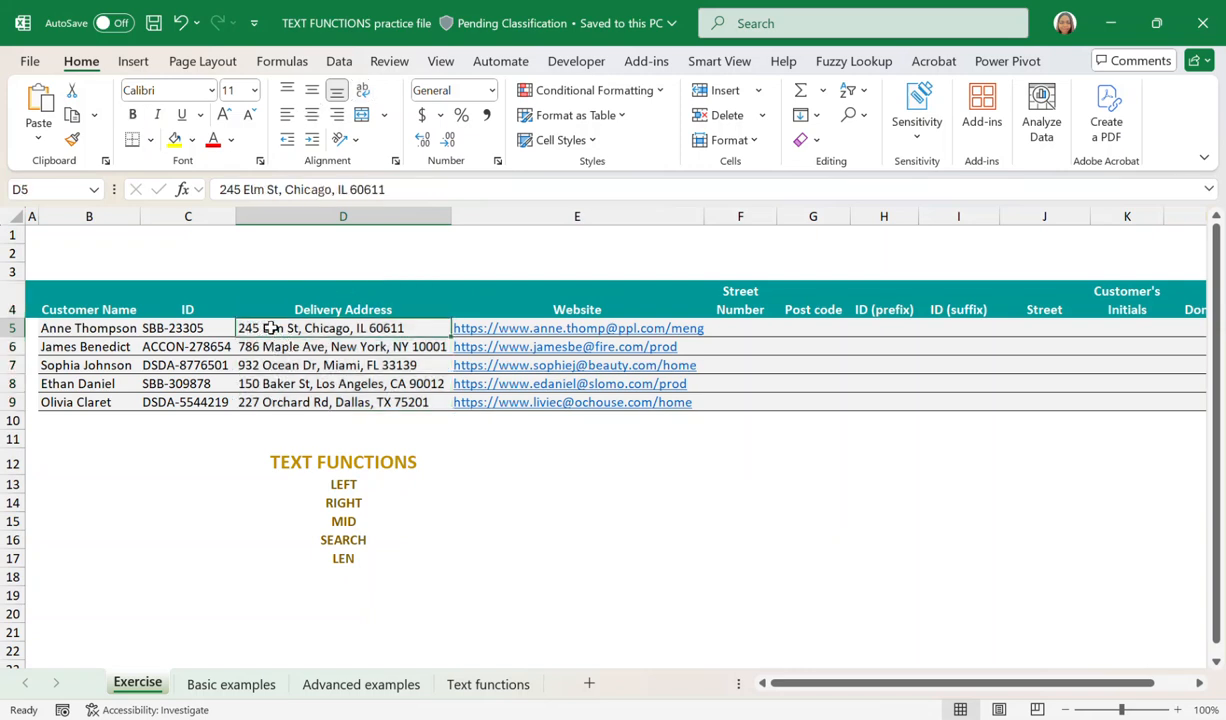
pyautogui.moveTo(270, 328); pyautogui.dragTo(258, 384)
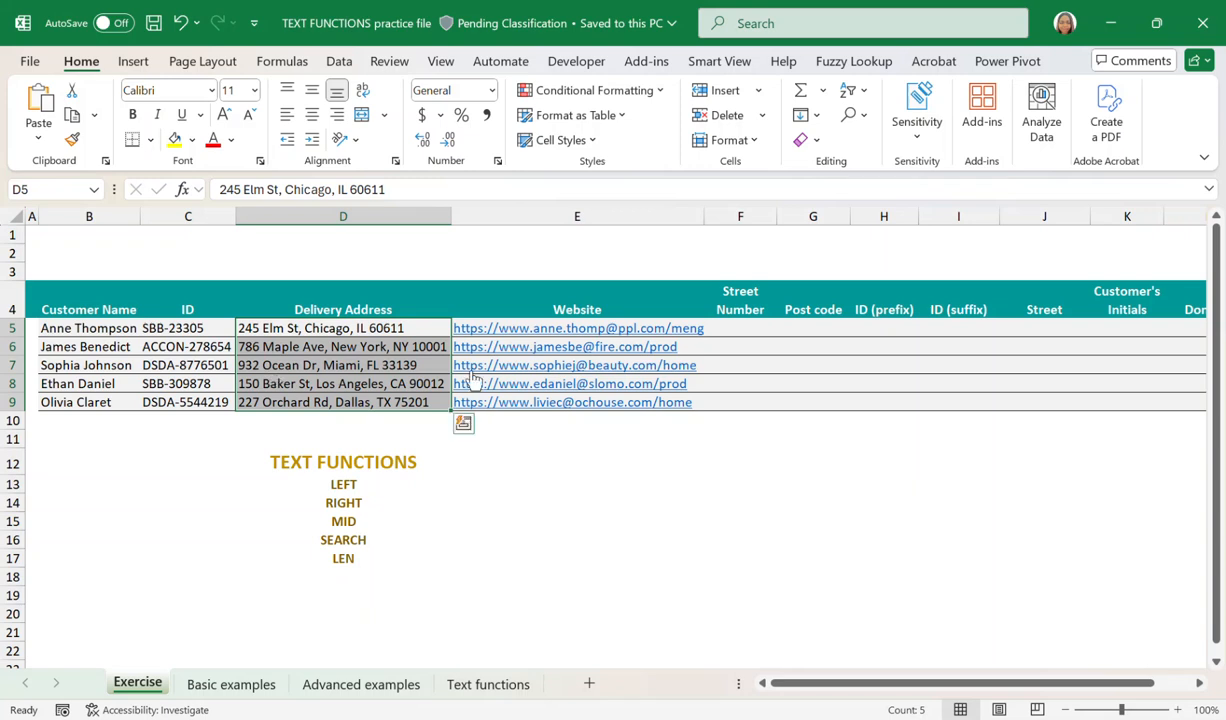
# Extract the street number in F5 with =LEFT(D5,3) and fill the formula down to F9.
pyautogui.click(743, 328)
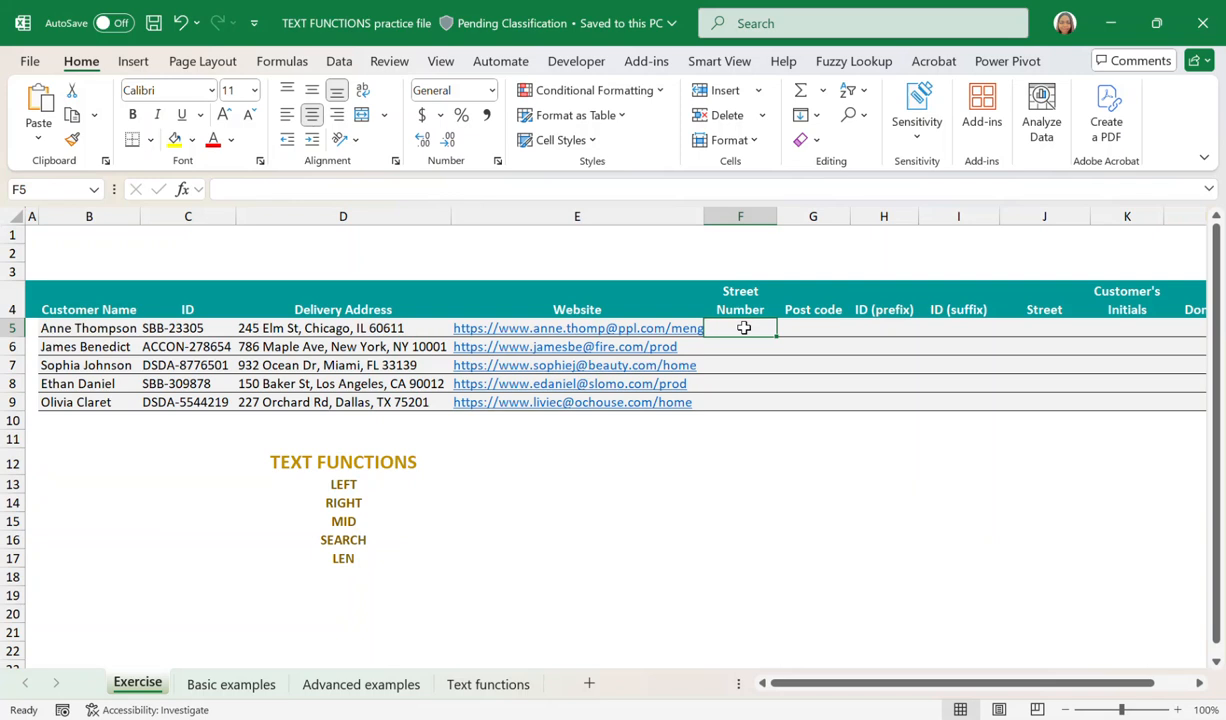
pyautogui.write('=L')
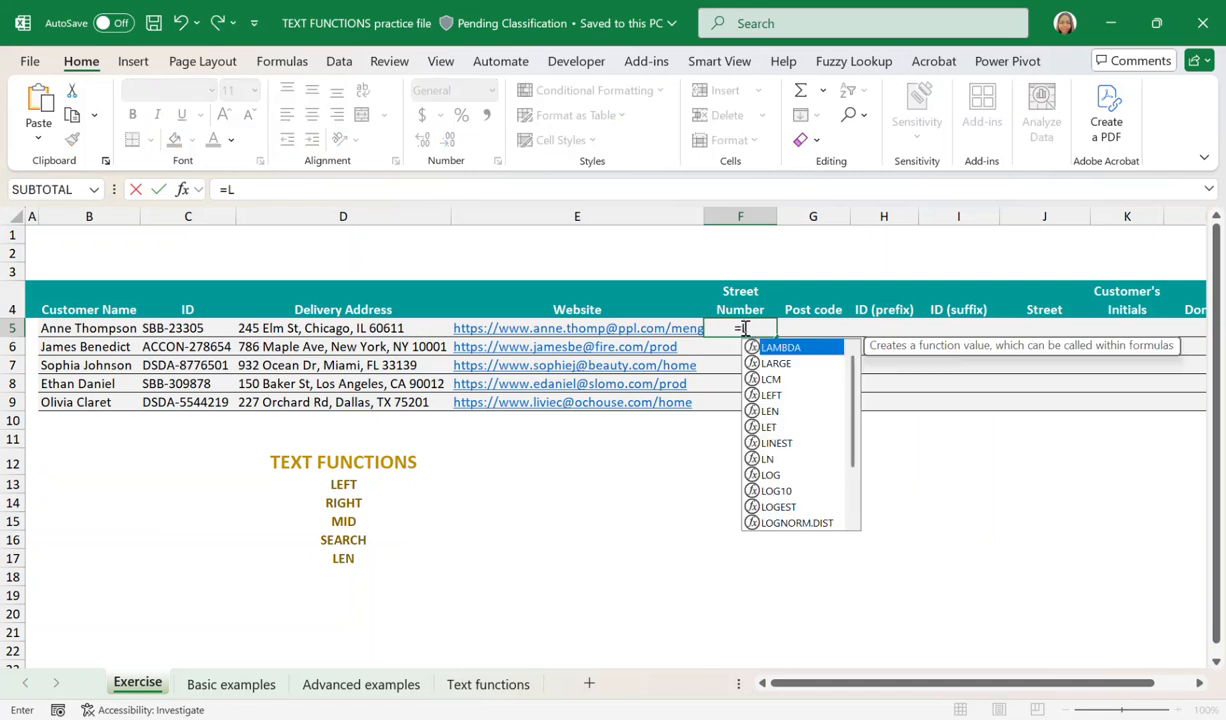
pyautogui.write('EFT')
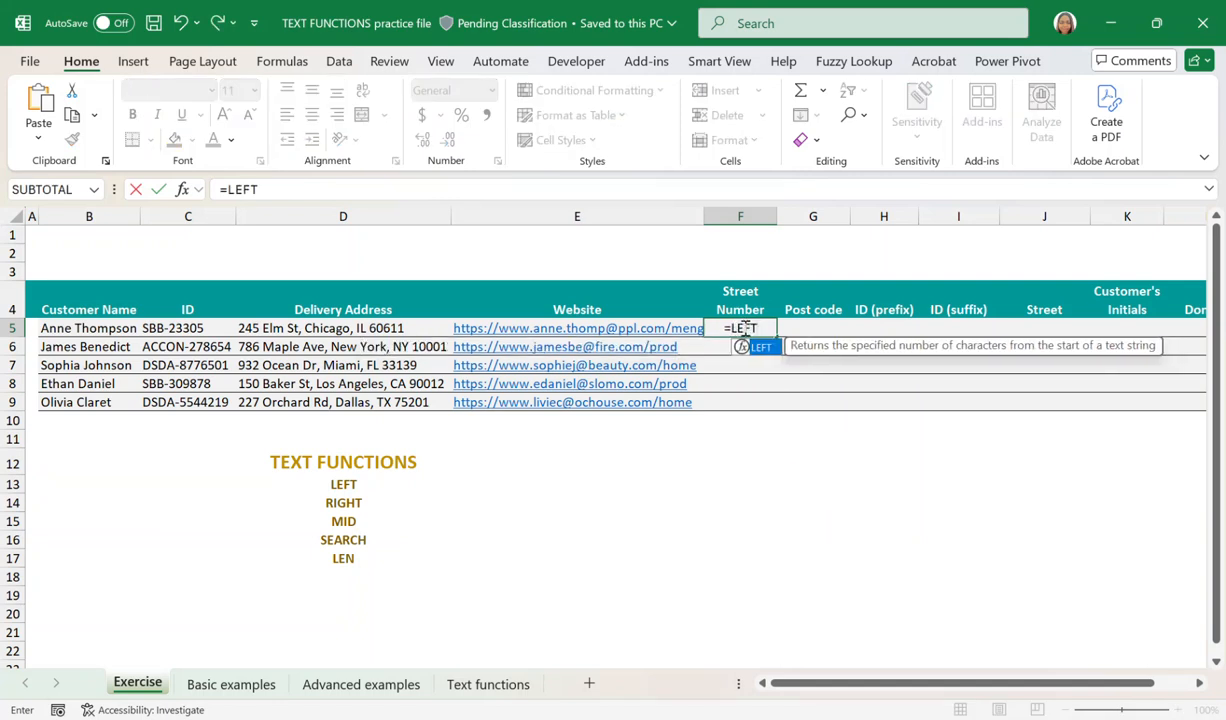
pyautogui.write('(')
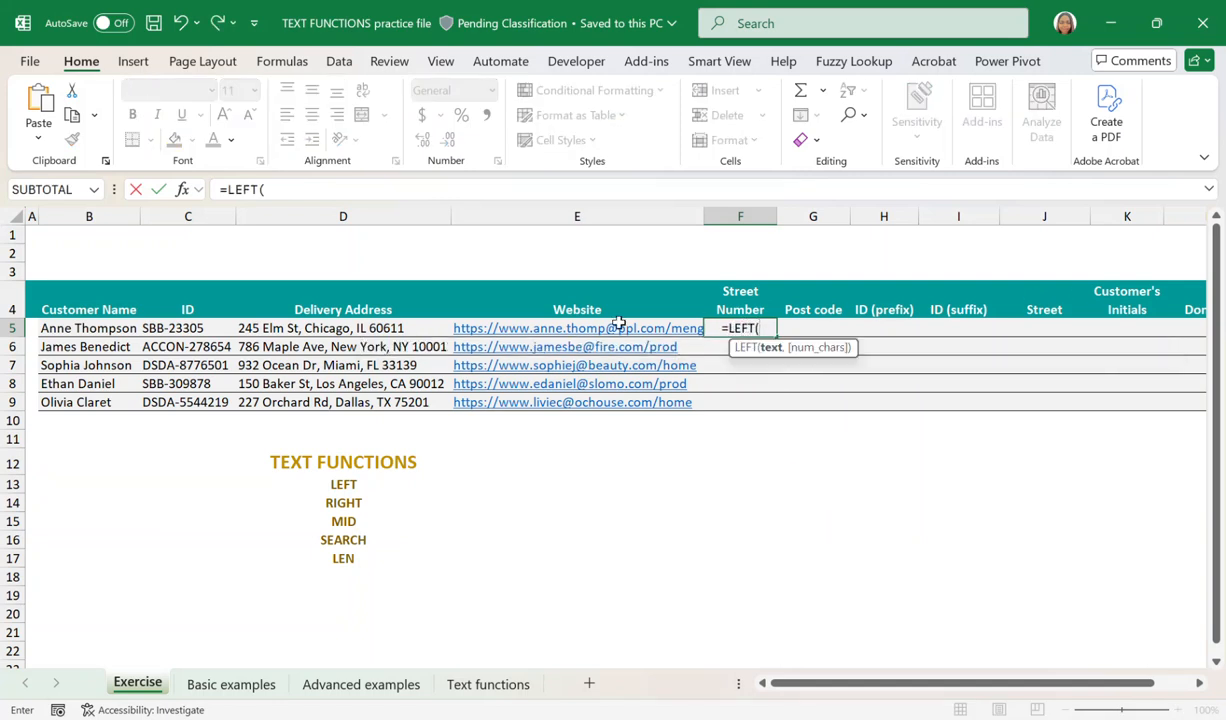
pyautogui.click(312, 328)
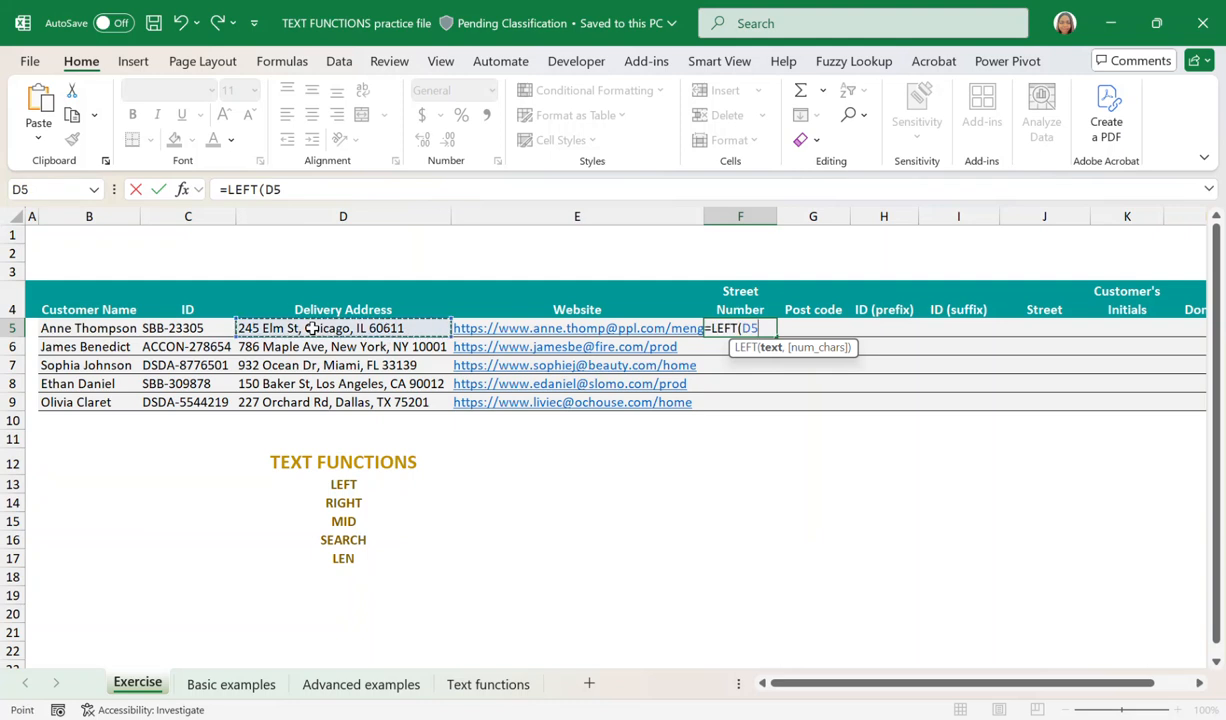
pyautogui.write(',3')
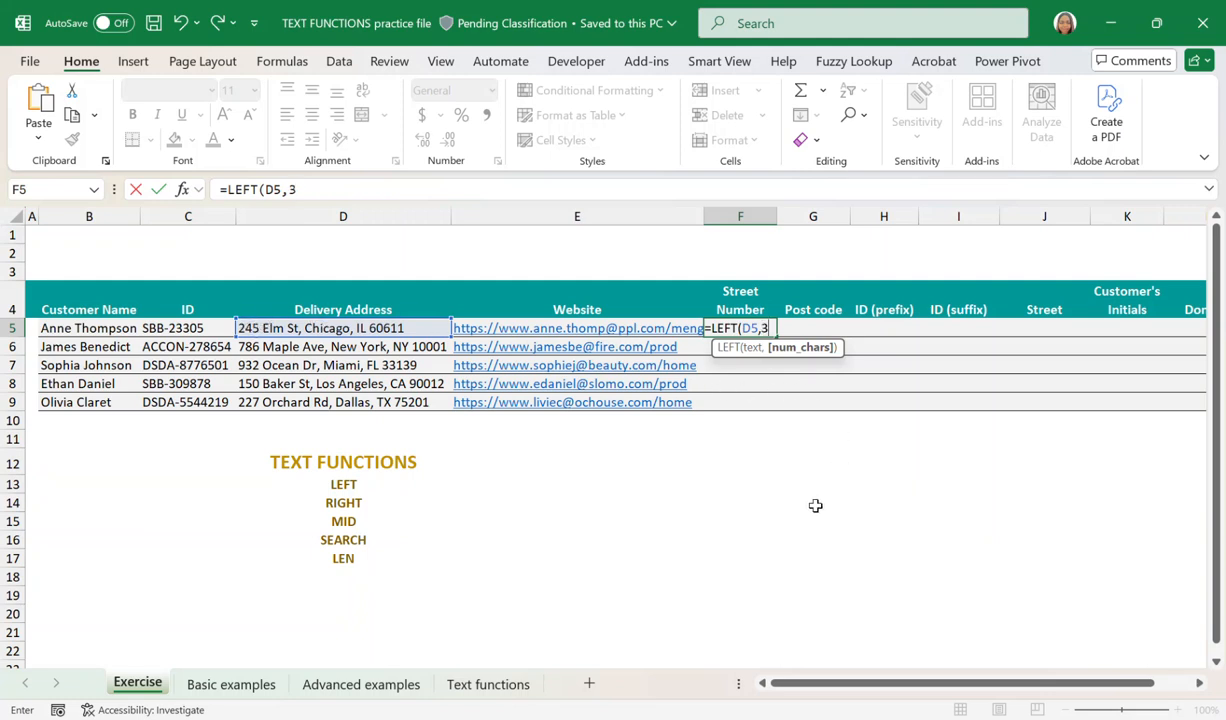
pyautogui.write(')')
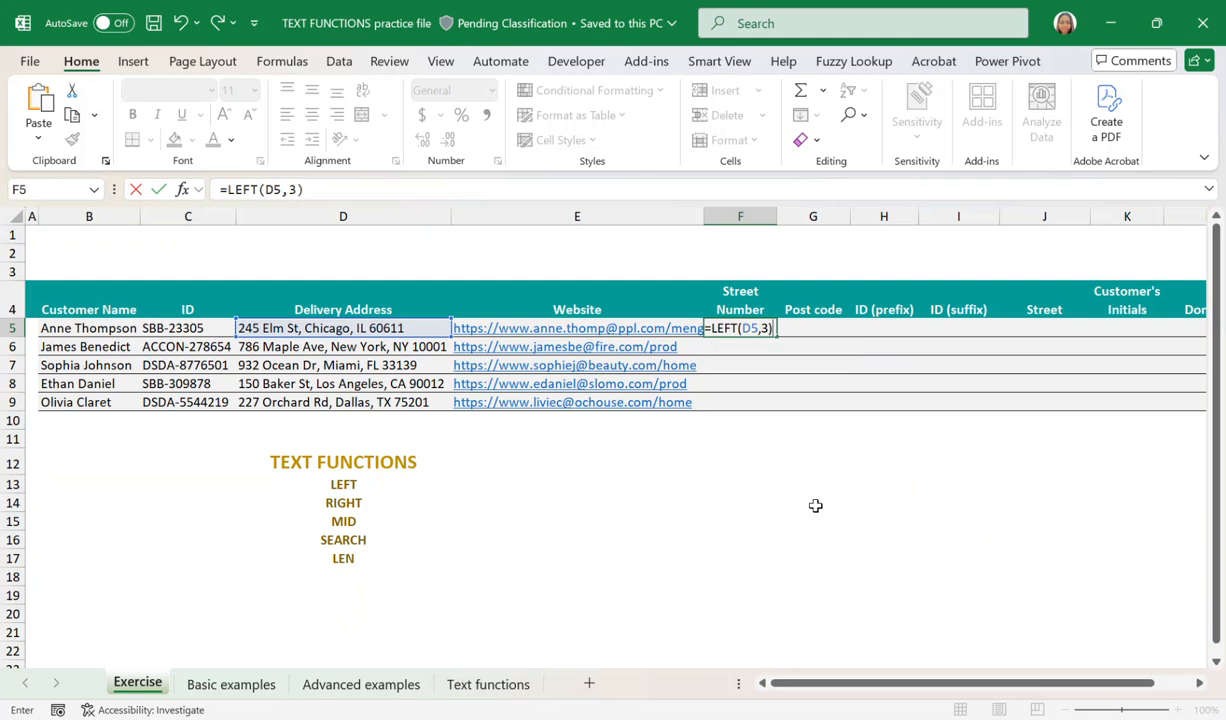
pyautogui.press('Return')
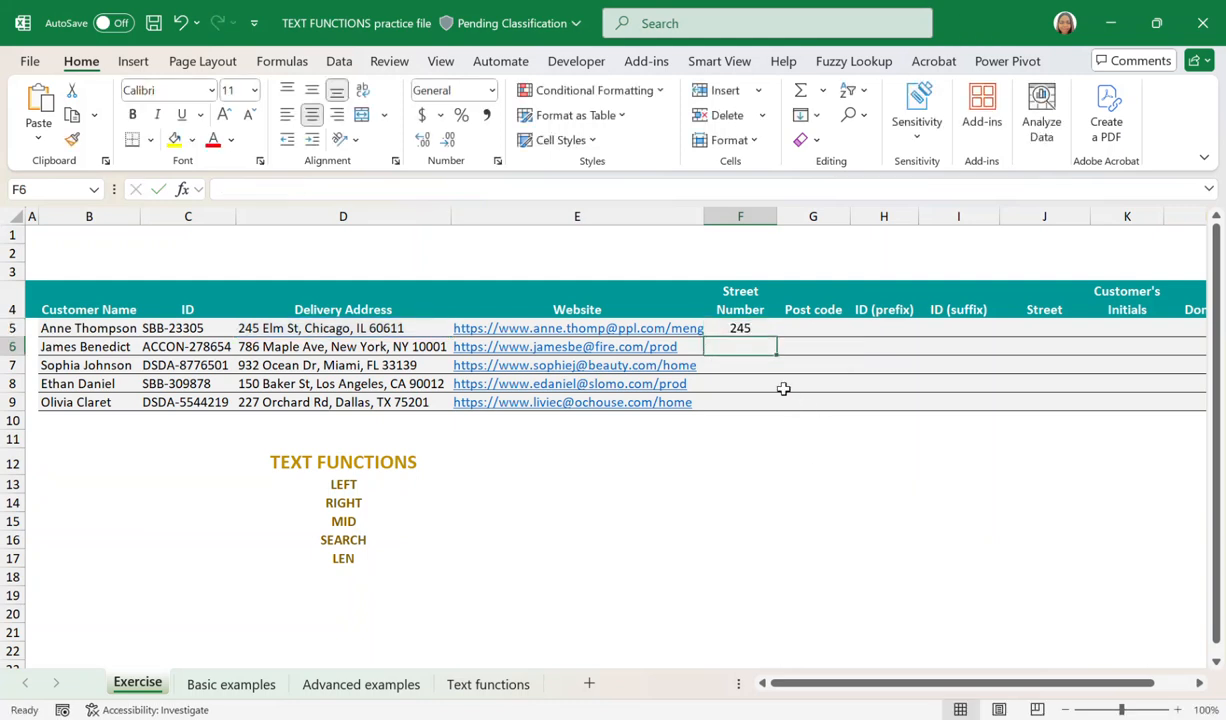
pyautogui.click(762, 331)
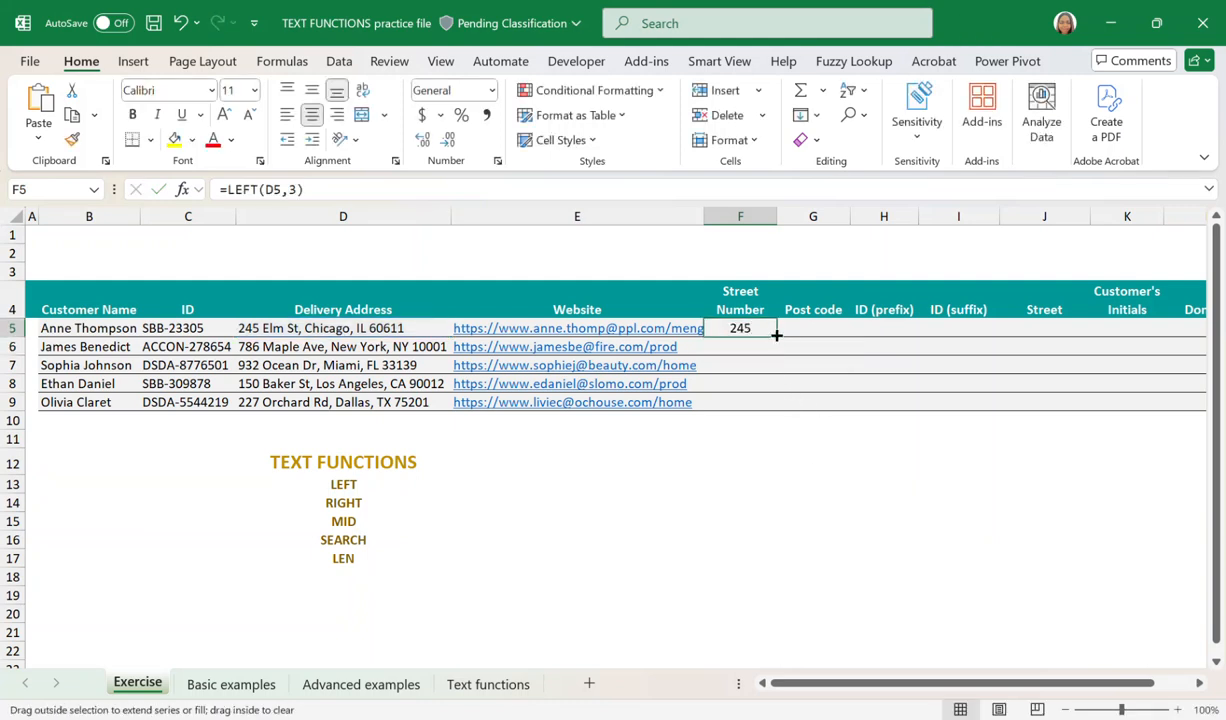
pyautogui.moveTo(776, 334); pyautogui.dragTo(775, 413)
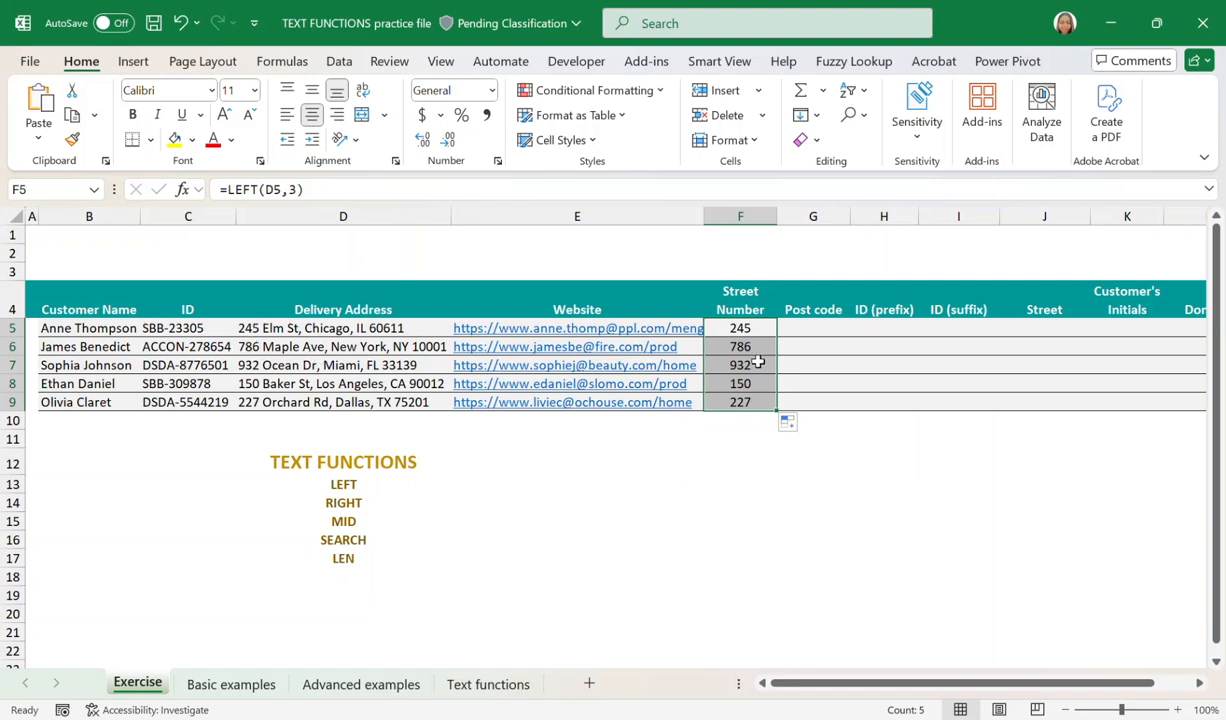
# Extract the post code from the end of the first delivery address in G5 with =RIGHT(D5,5).
pyautogui.click(807, 326)
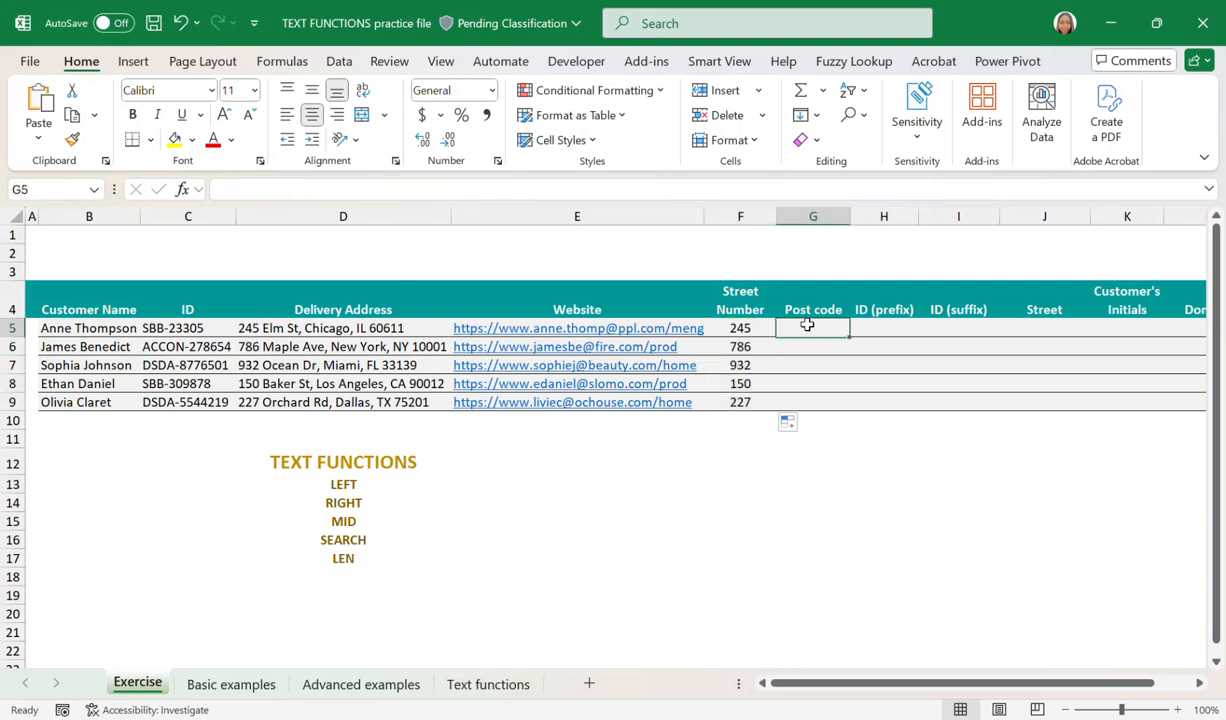
pyautogui.click(815, 304)
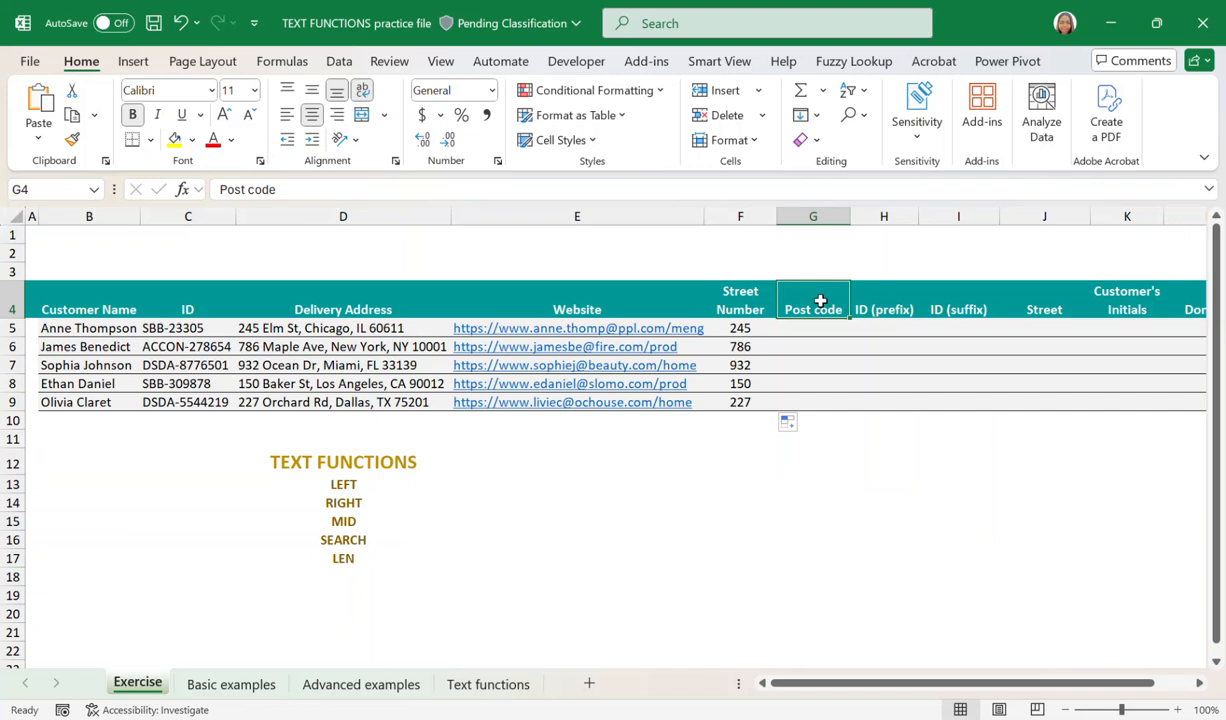
pyautogui.moveTo(375, 292); pyautogui.dragTo(370, 401)
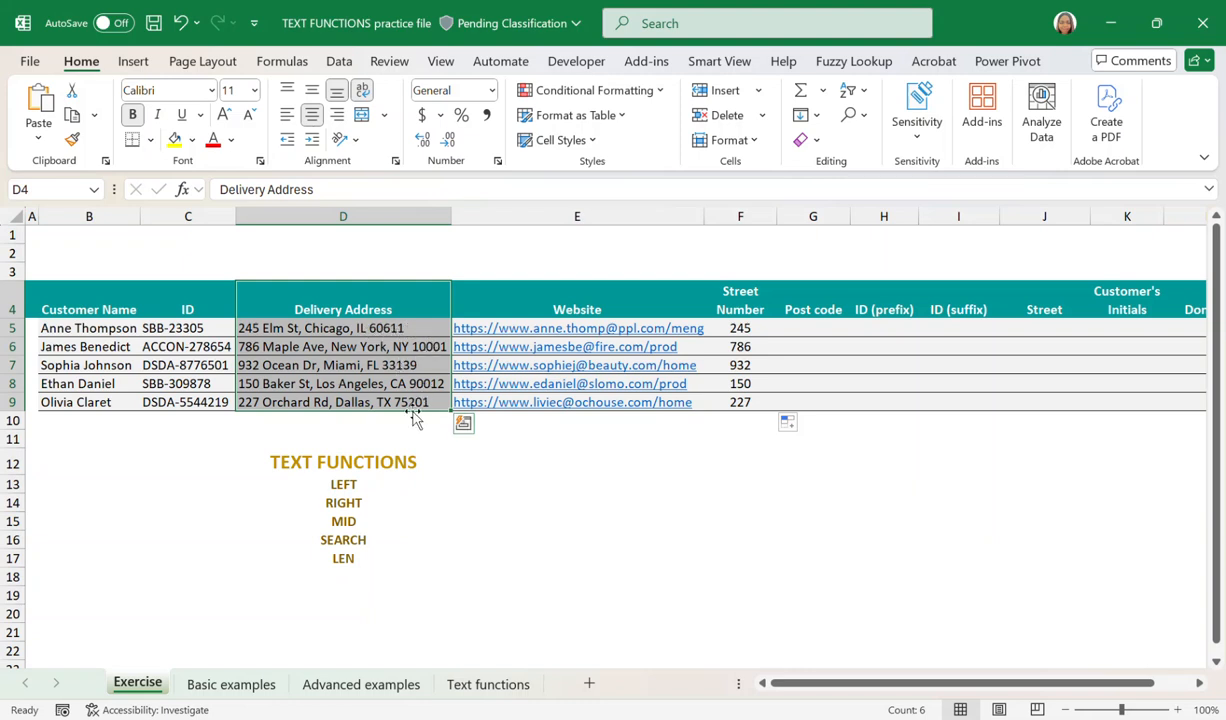
pyautogui.click(801, 330)
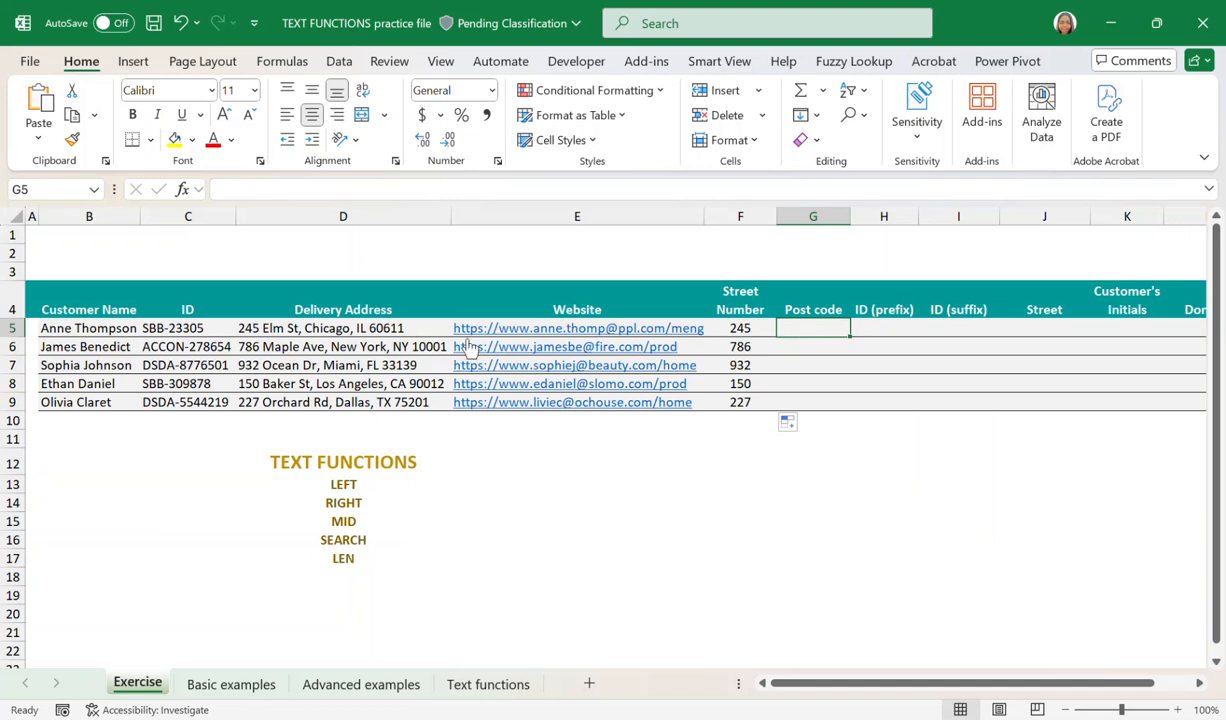
pyautogui.moveTo(405, 328); pyautogui.dragTo(403, 405)
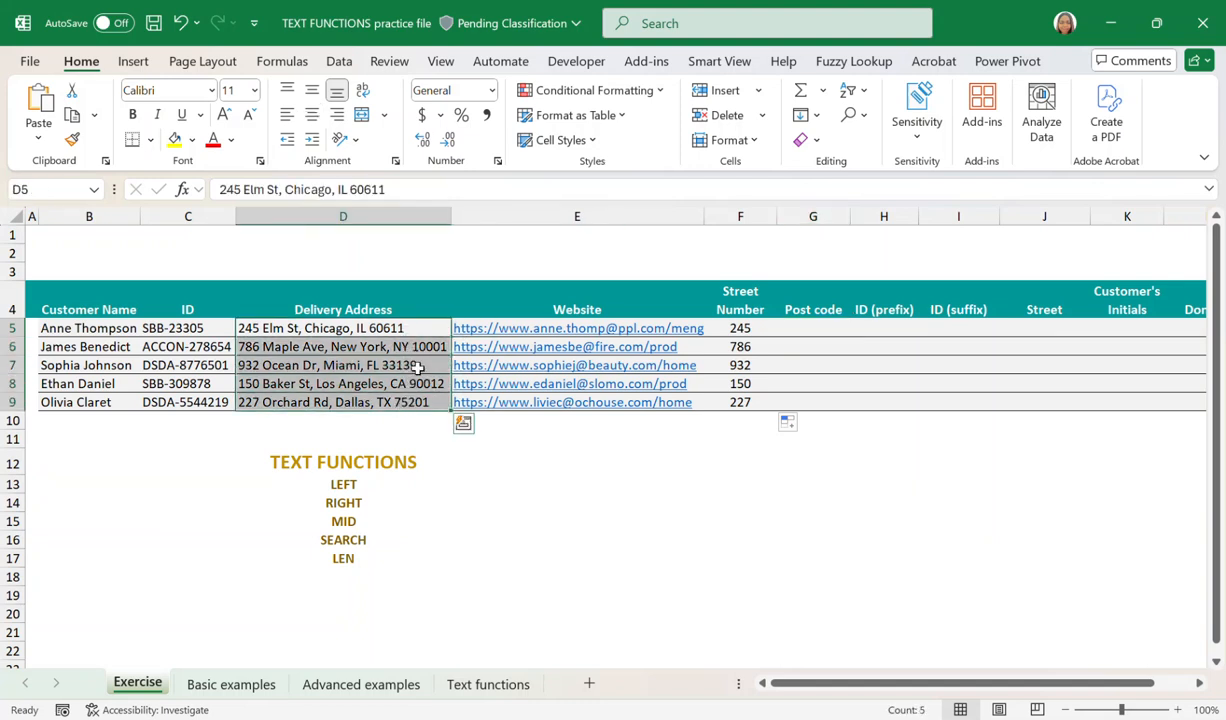
pyautogui.click(397, 325)
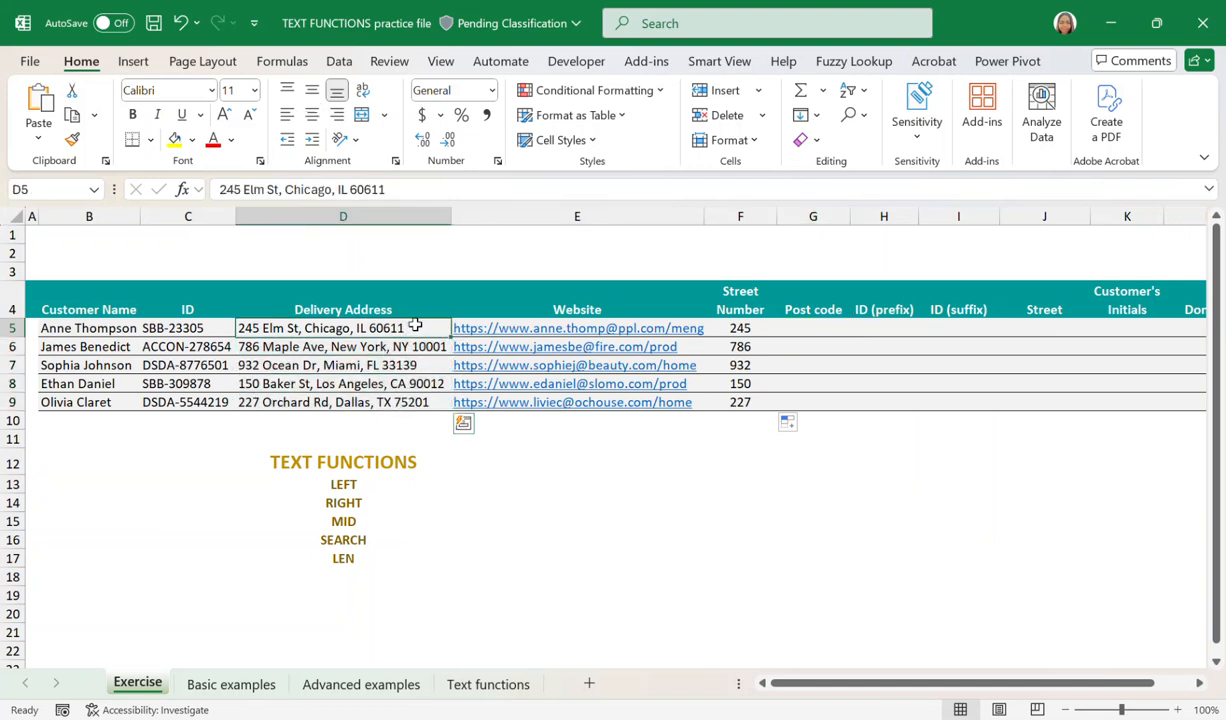
pyautogui.click(816, 334)
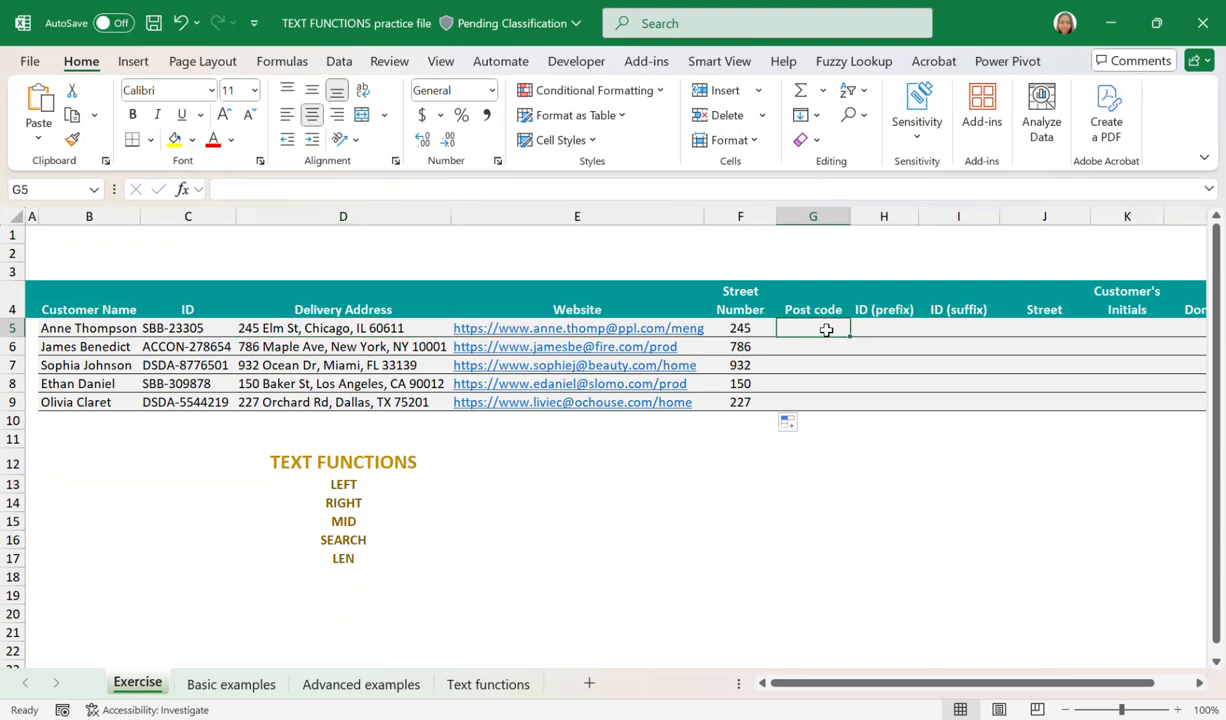
pyautogui.write('=RIGHT(')
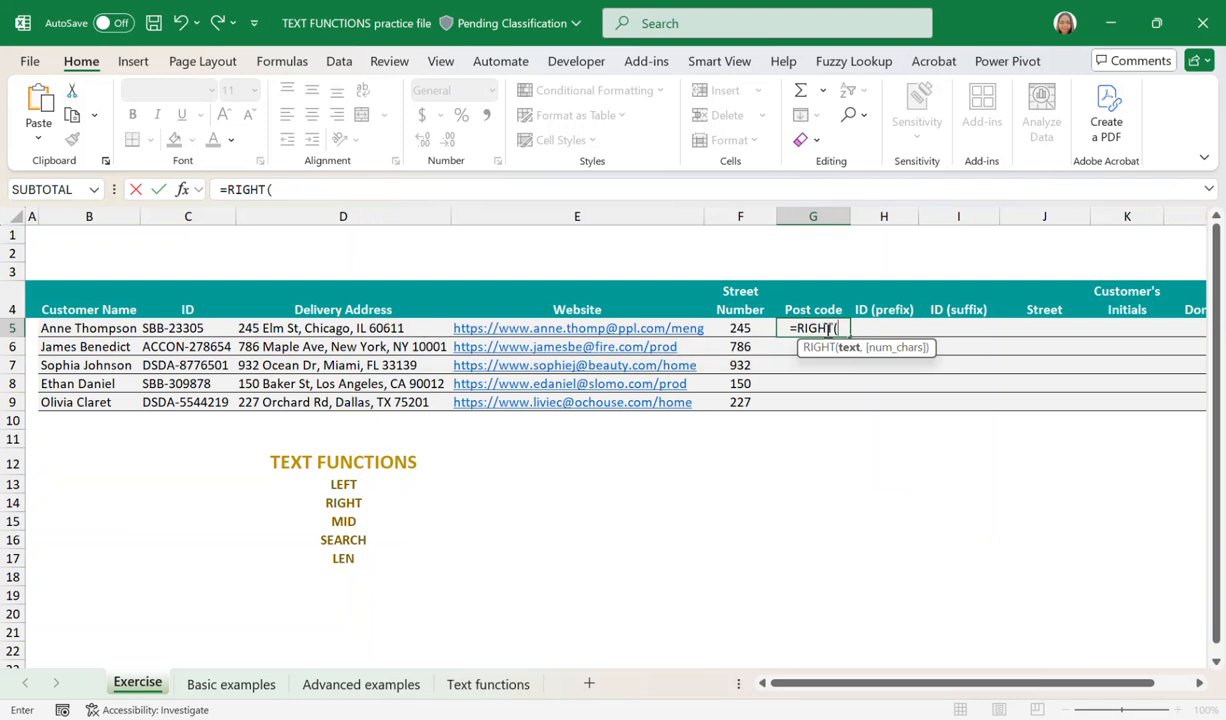
pyautogui.click(343, 328)
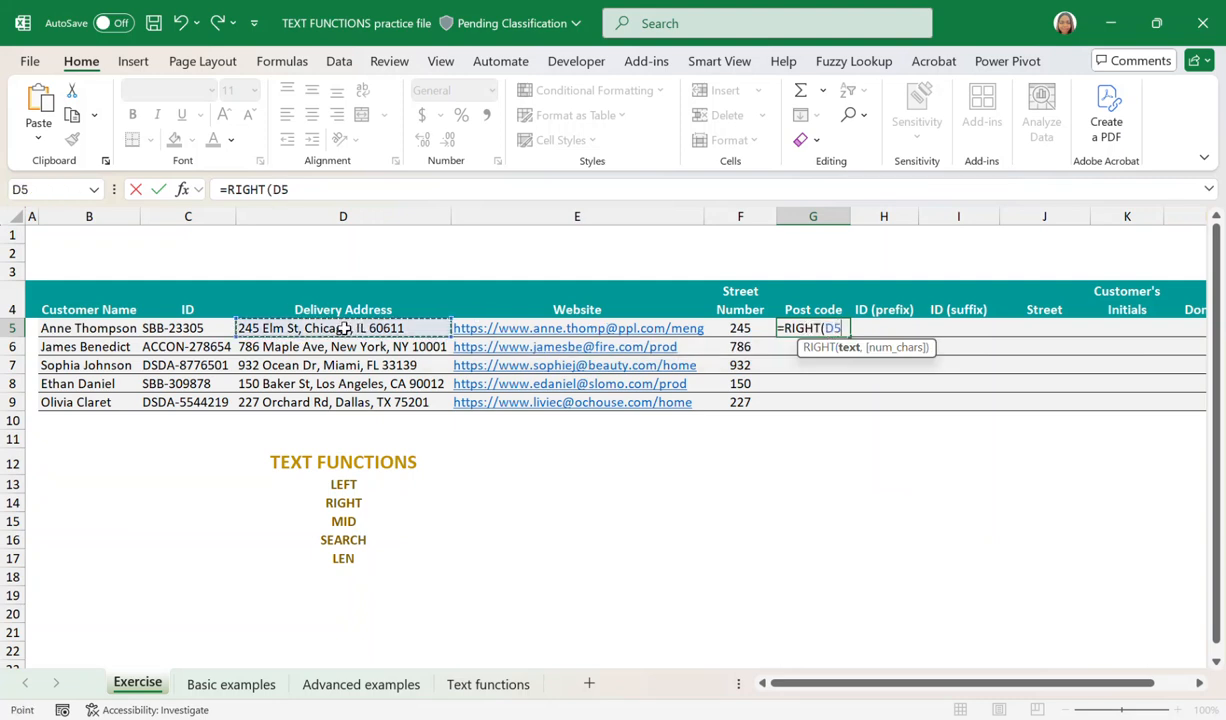
pyautogui.write(',')
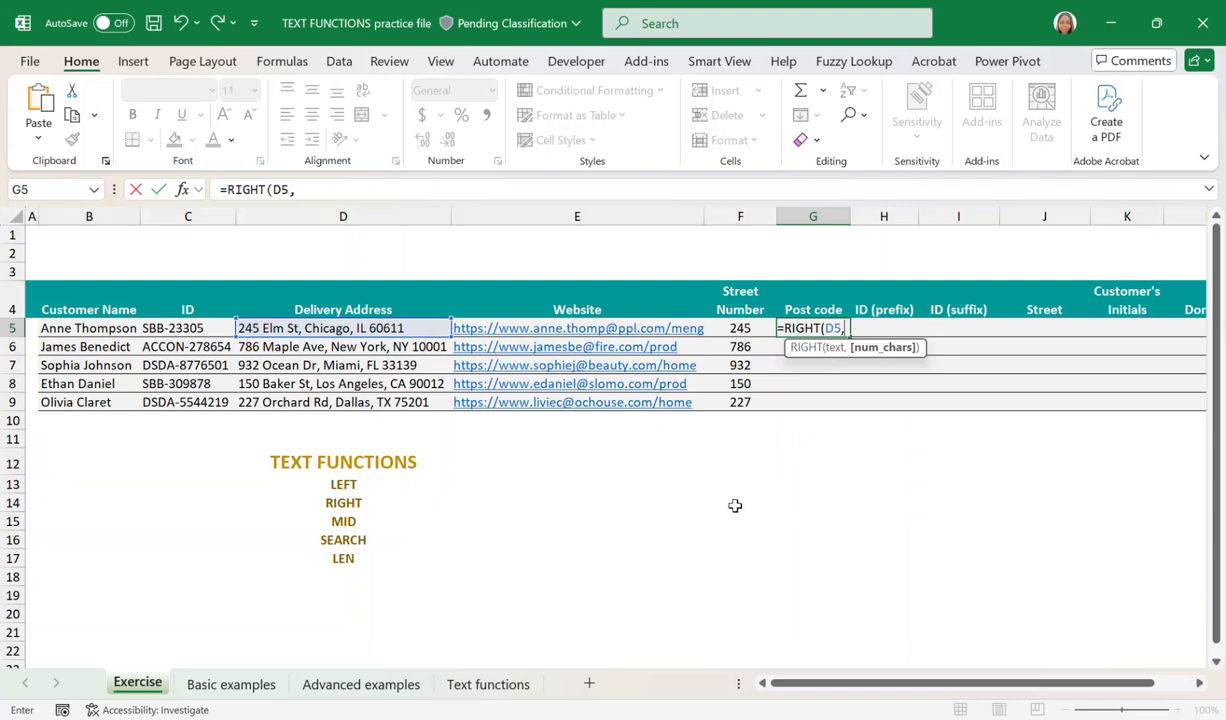
pyautogui.write('5')
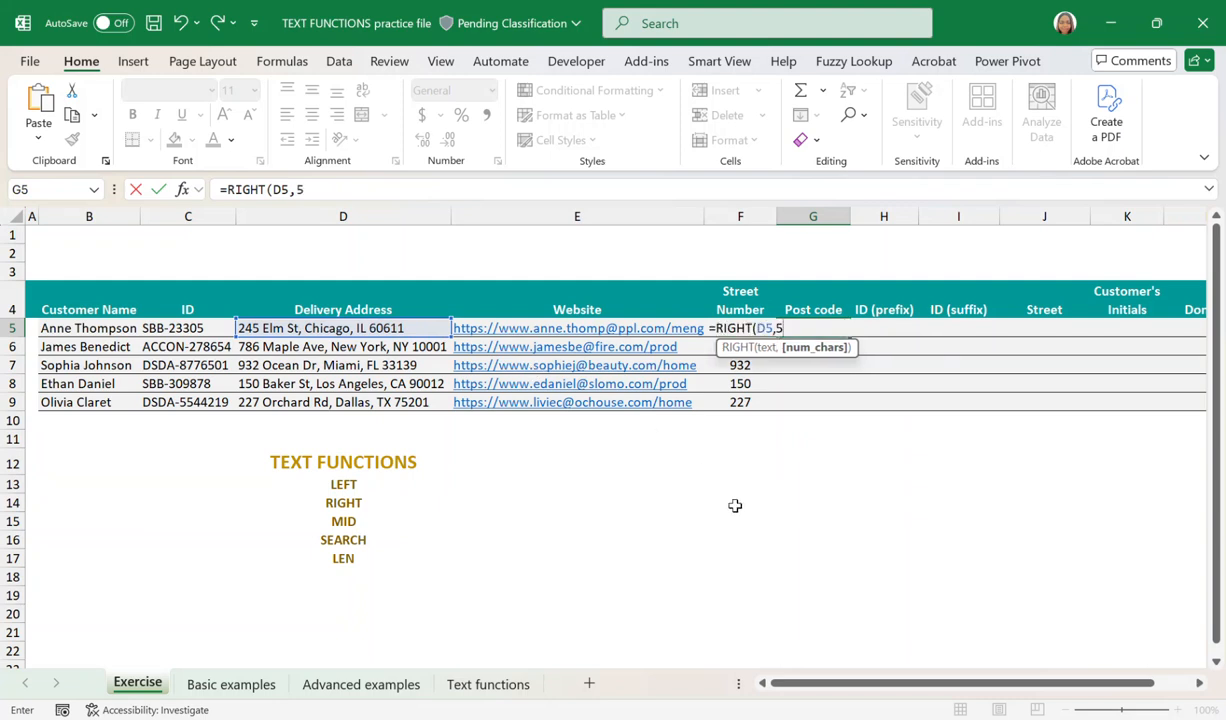
pyautogui.write(')')
pyautogui.press('Return')
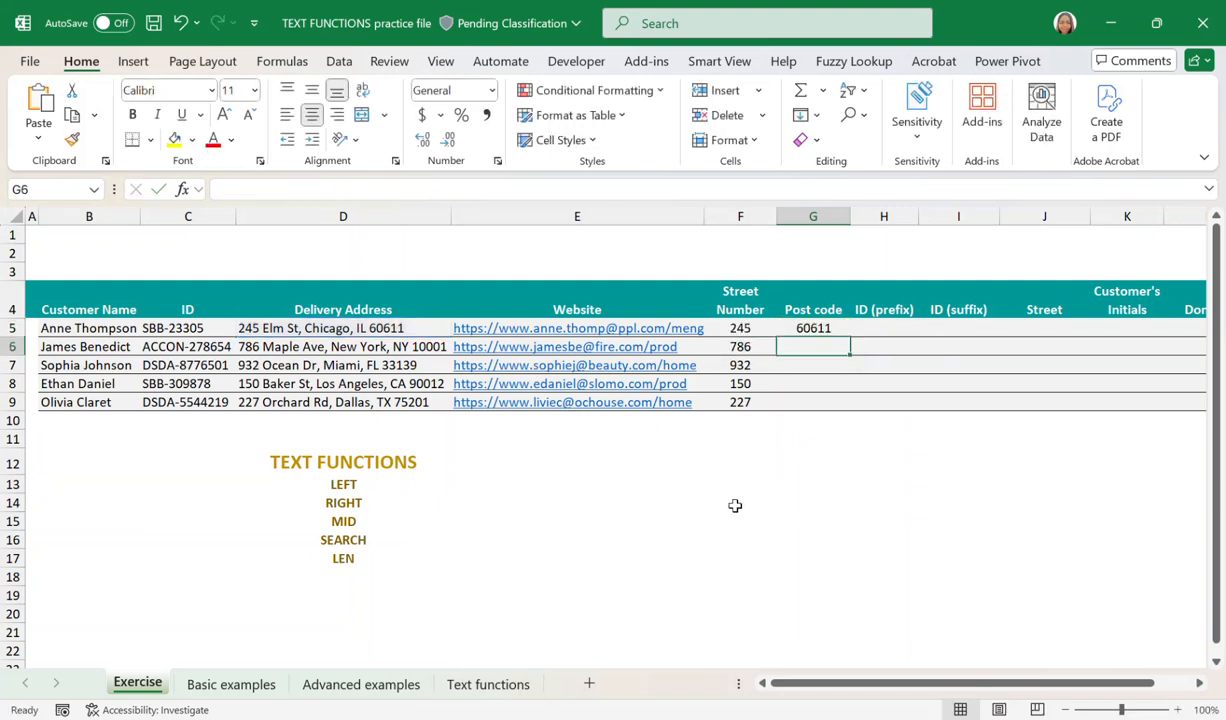
# Fill the post code formula from G5 down to G9 and compare the results with the delivery addresses.
pyautogui.click(818, 334)
pyautogui.moveTo(851, 338); pyautogui.dragTo(849, 403)
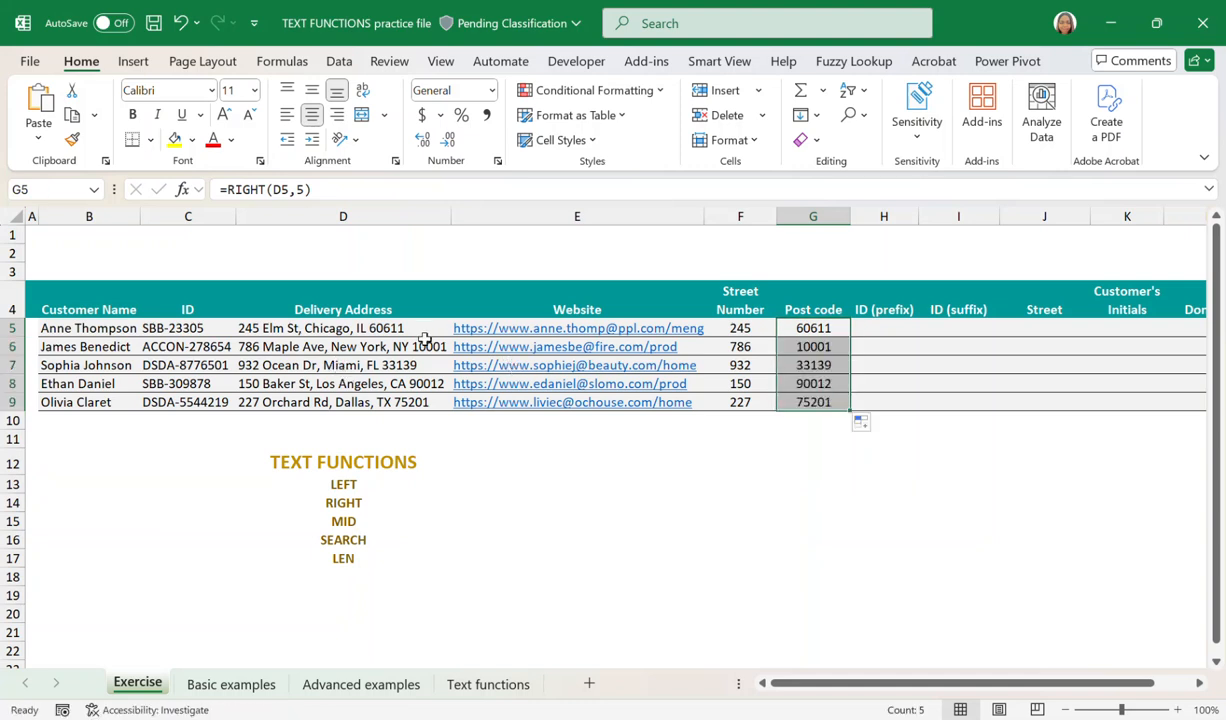
pyautogui.moveTo(428, 345); pyautogui.dragTo(440, 404)
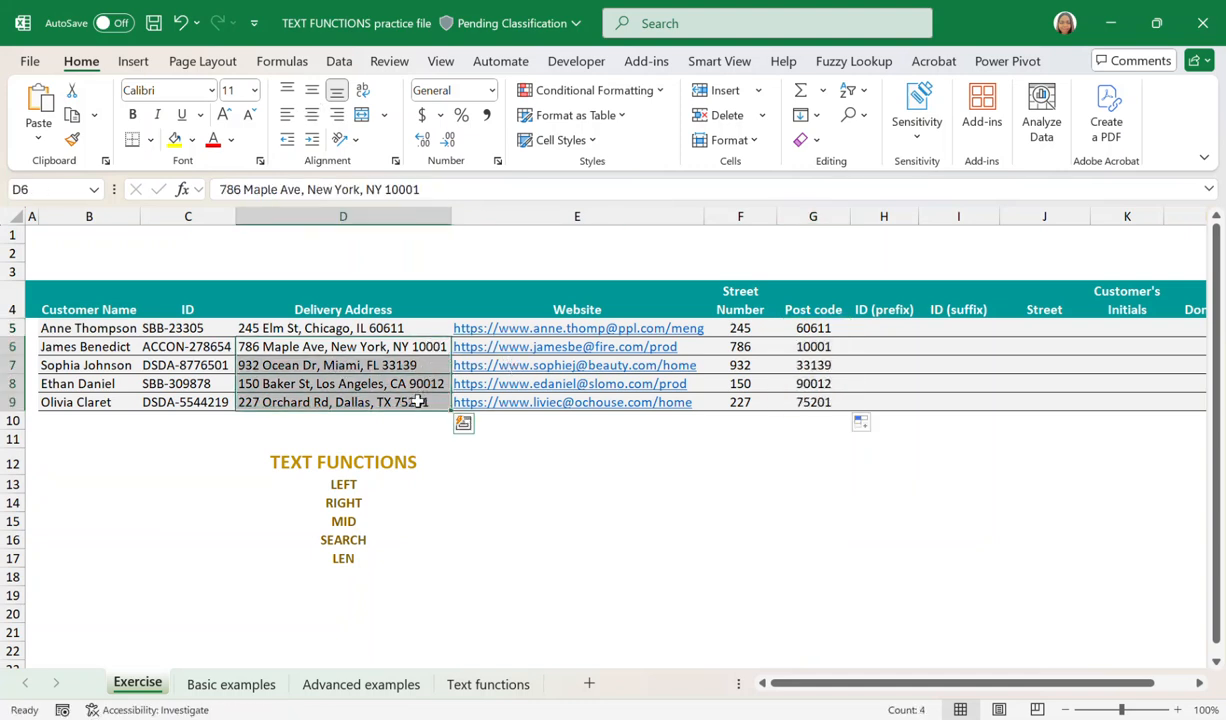
# Examine the ID (prefix) heading and the IDs in C5:C9, comparing the lengths of their prefixes and suffixes.
pyautogui.click(866, 293)
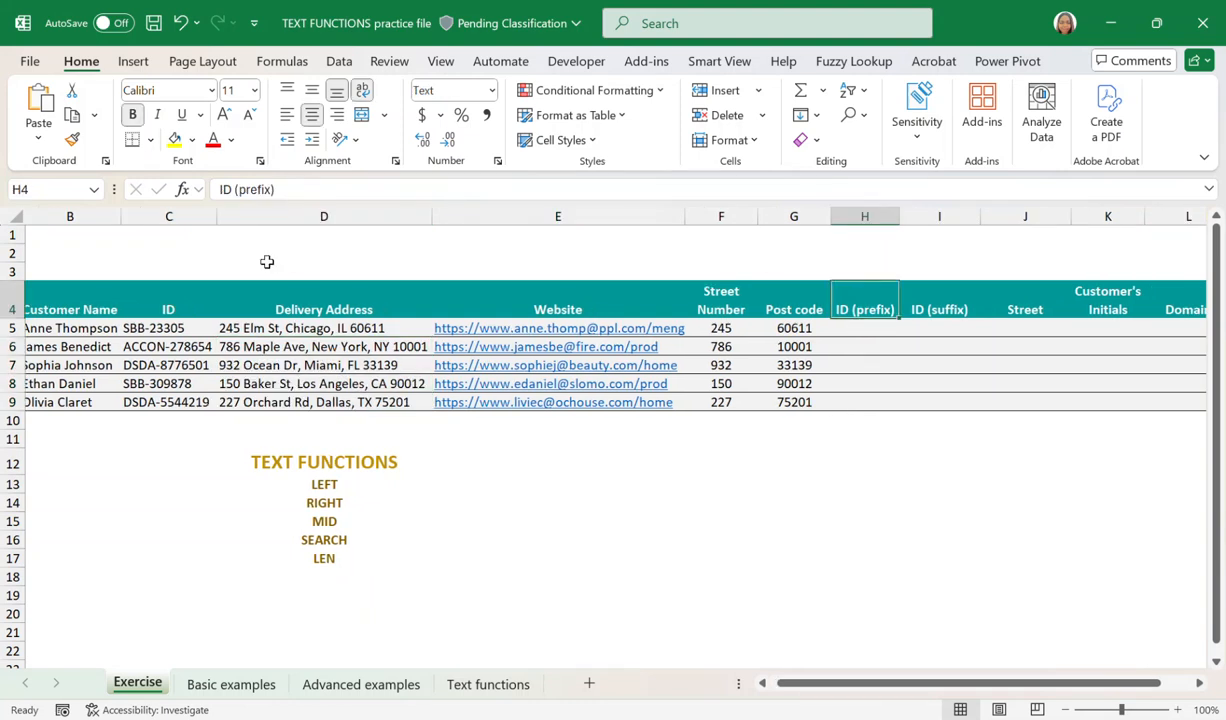
pyautogui.moveTo(176, 324); pyautogui.dragTo(165, 402)
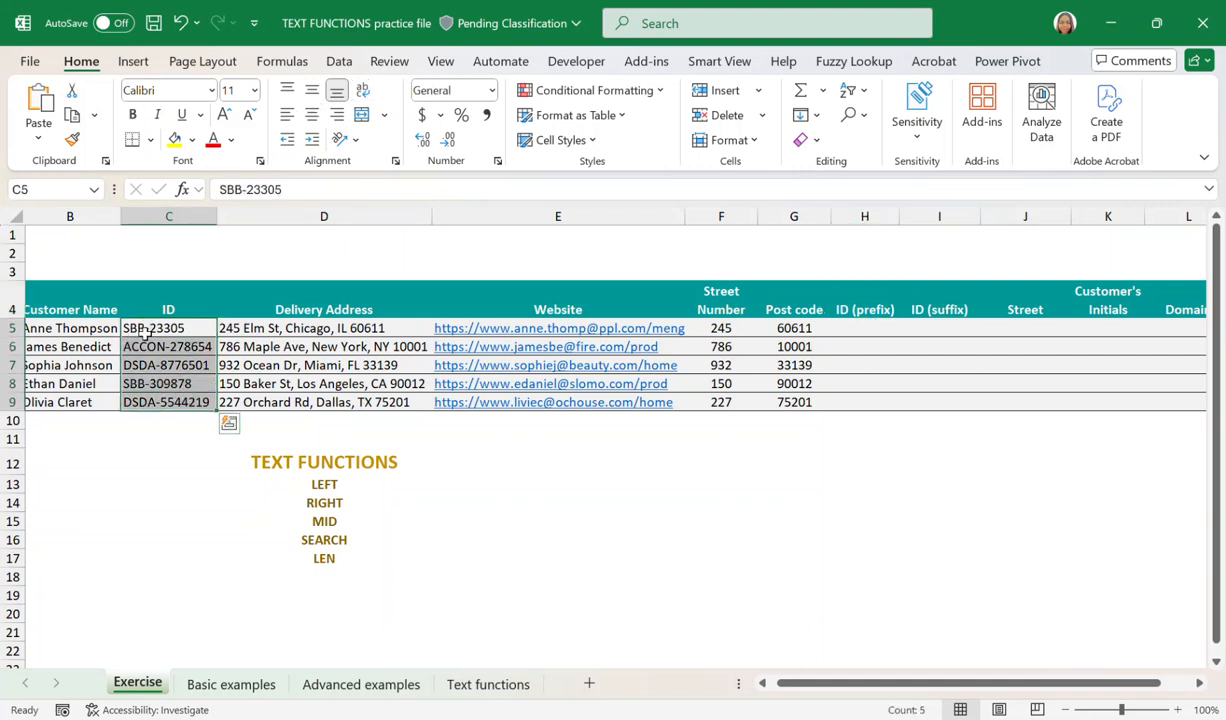
pyautogui.moveTo(166, 322); pyautogui.dragTo(200, 323)
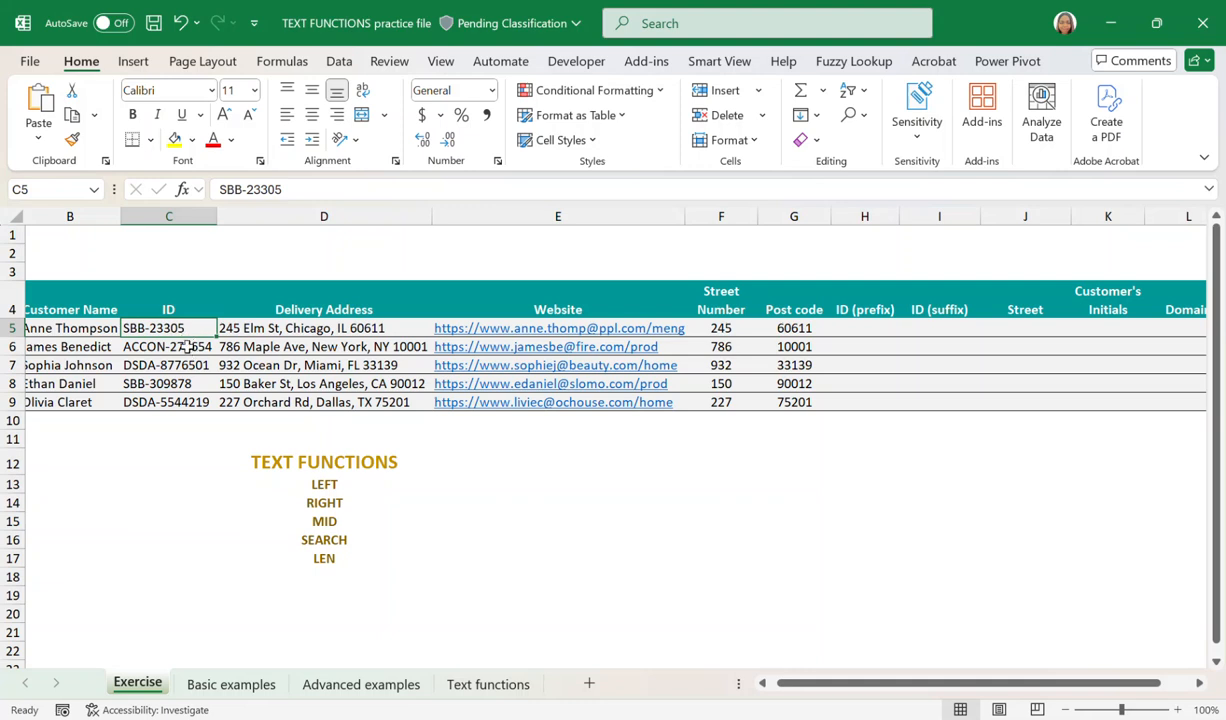
pyautogui.click(186, 346)
pyautogui.click(168, 364)
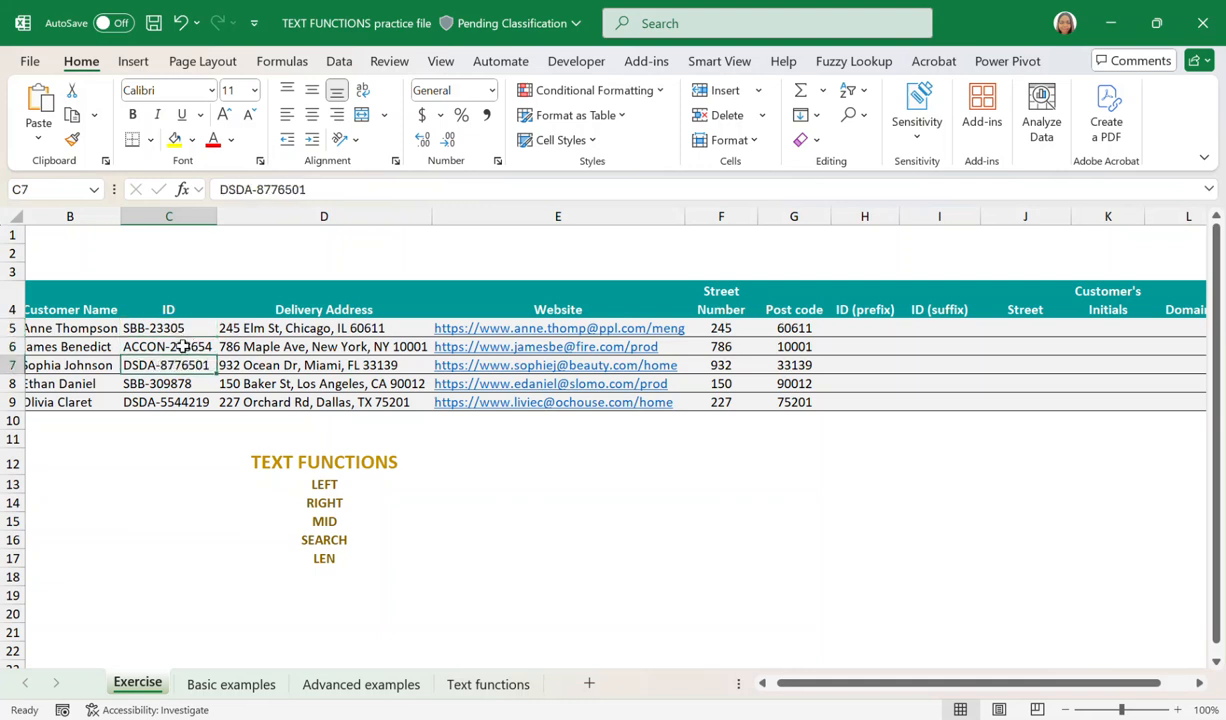
pyautogui.click(185, 328)
pyautogui.moveTo(185, 328); pyautogui.dragTo(172, 402)
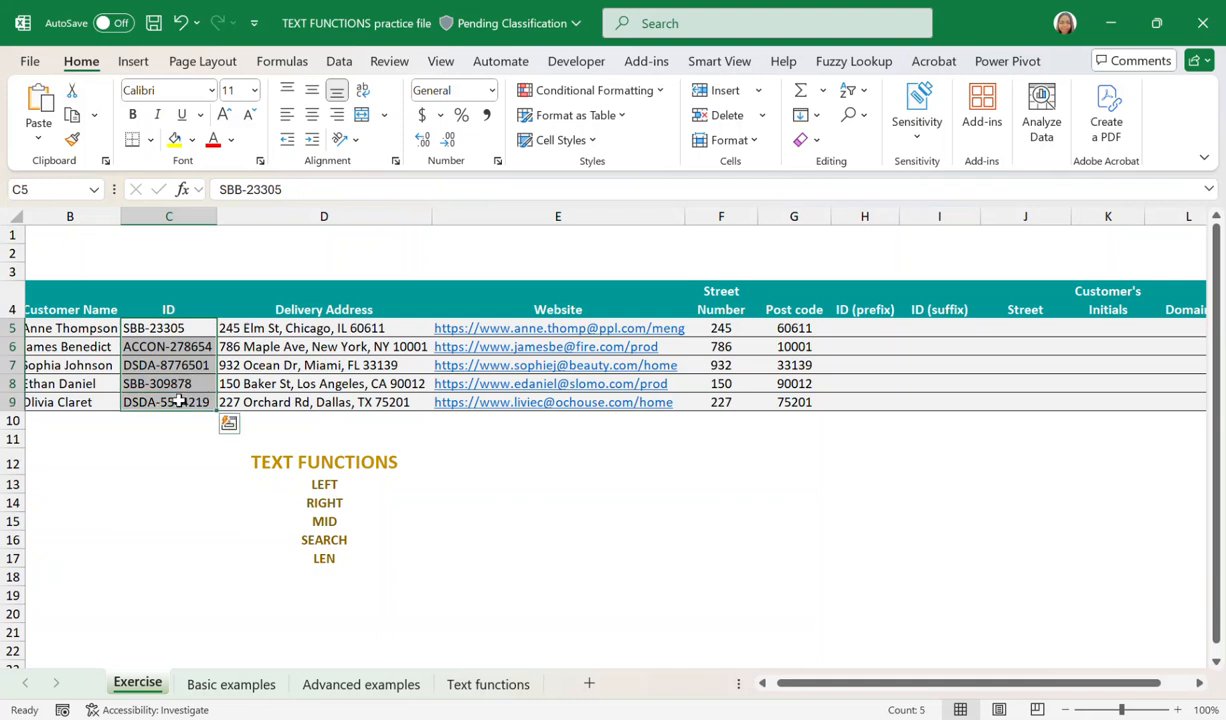
pyautogui.click(160, 322)
pyautogui.moveTo(200, 331); pyautogui.dragTo(180, 403)
pyautogui.click(146, 328)
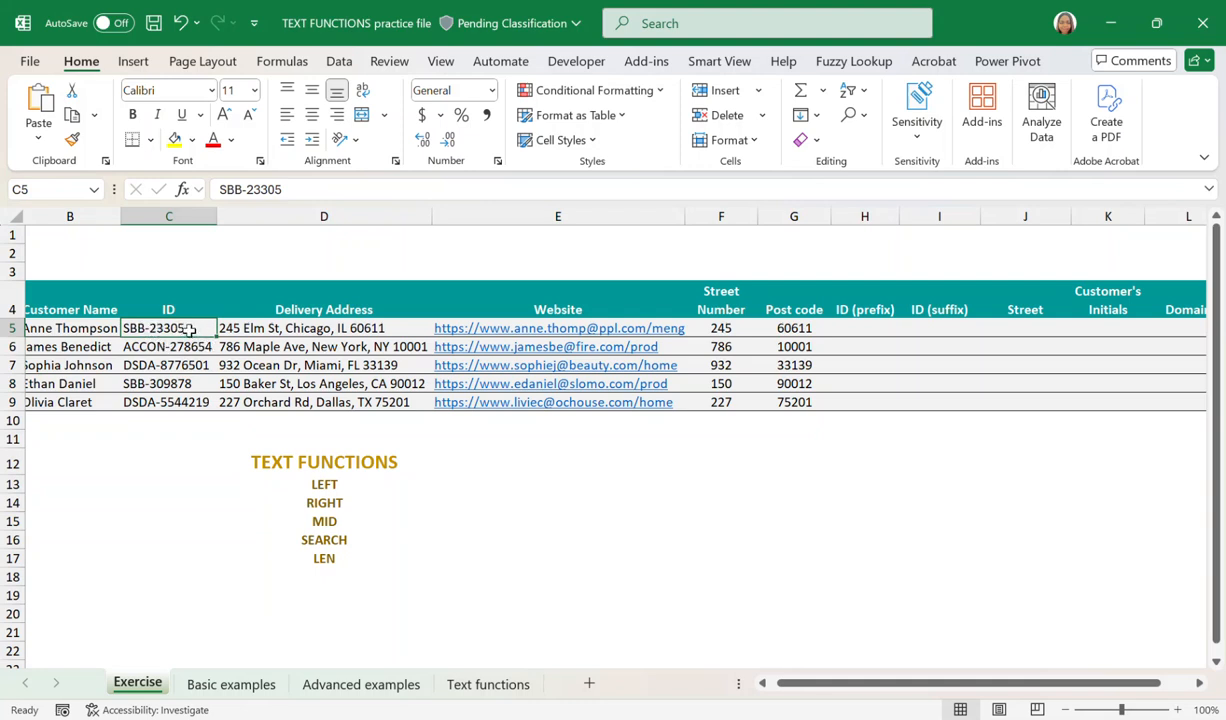
# Check each ID in C5:C9 for the hyphen that ends its prefix, highlighting the hyphen and prefix in C5's text.
pyautogui.click(185, 346)
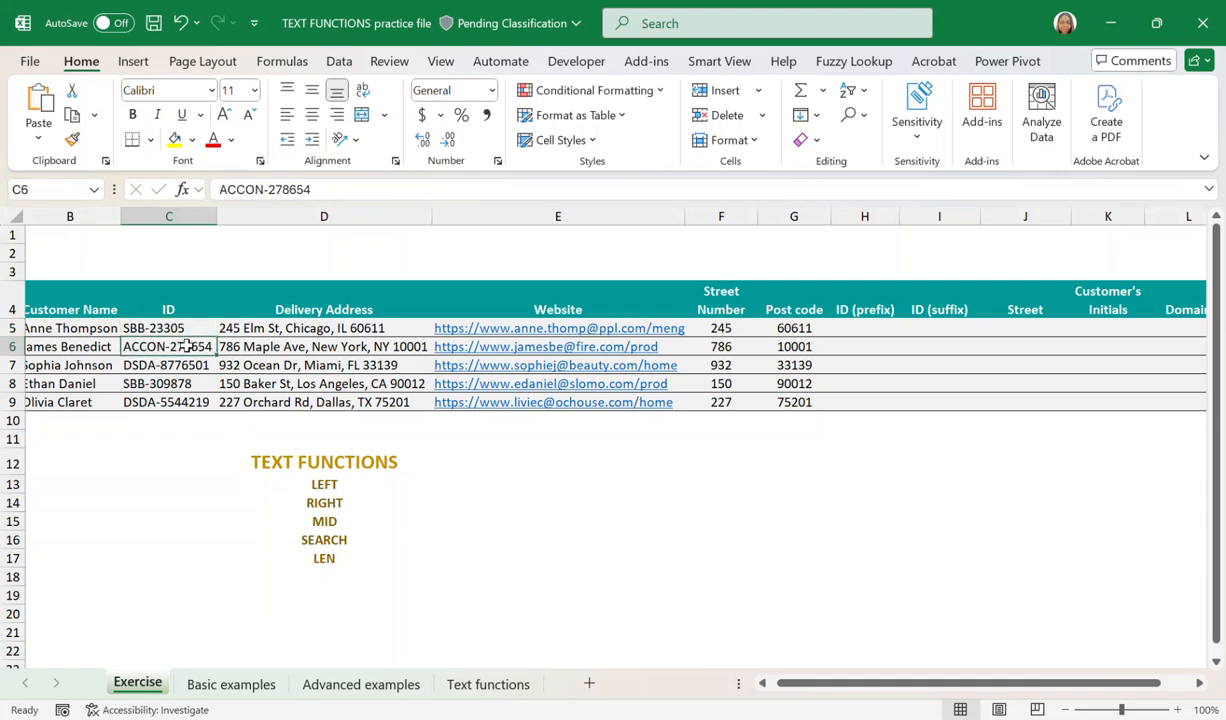
pyautogui.click(165, 365)
pyautogui.click(155, 384)
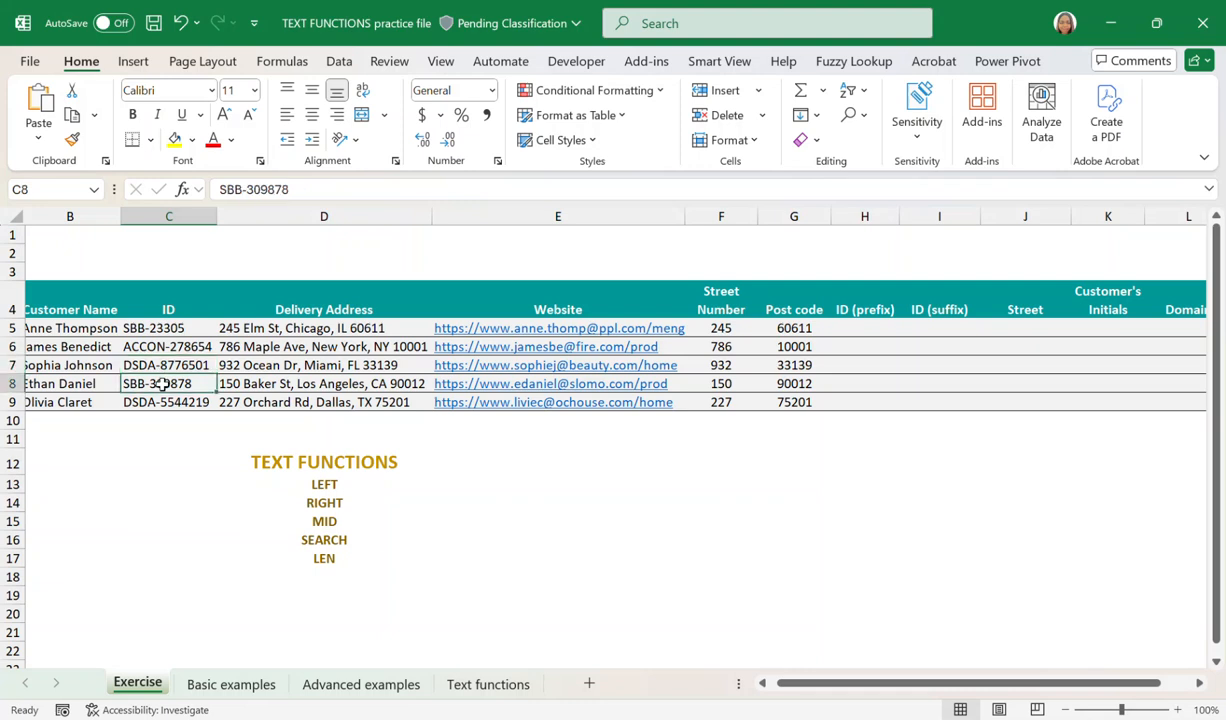
pyautogui.click(160, 403)
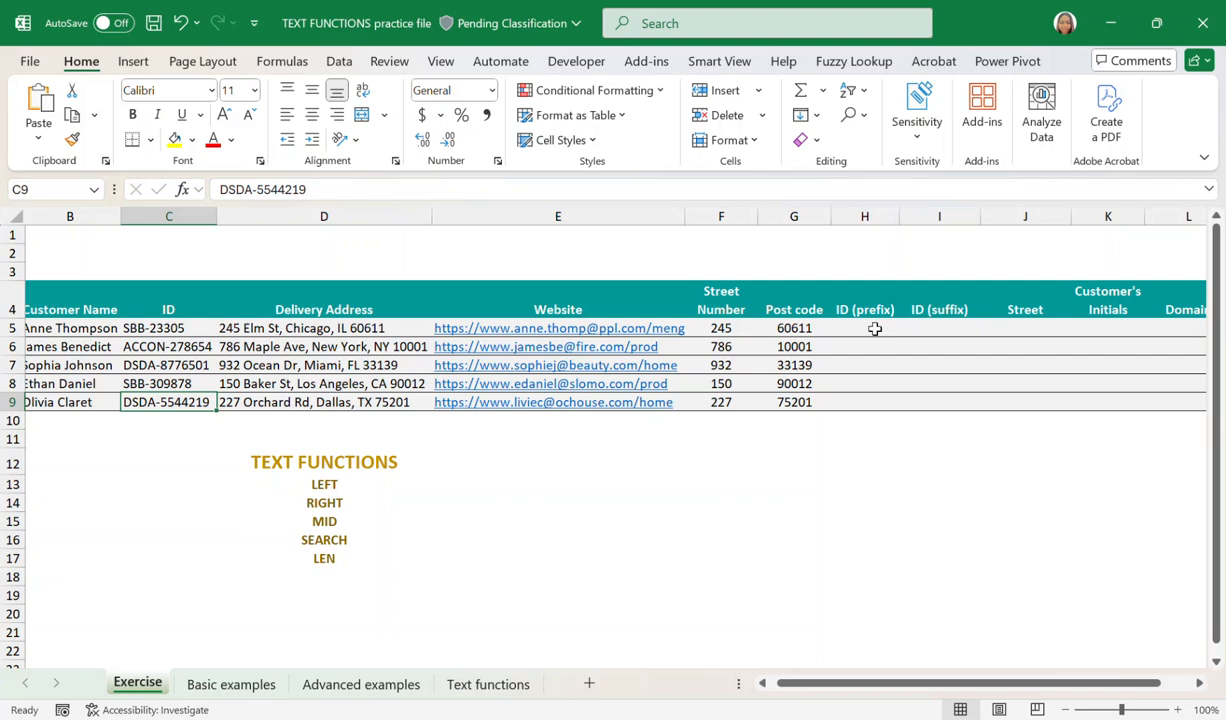
pyautogui.click(150, 328)
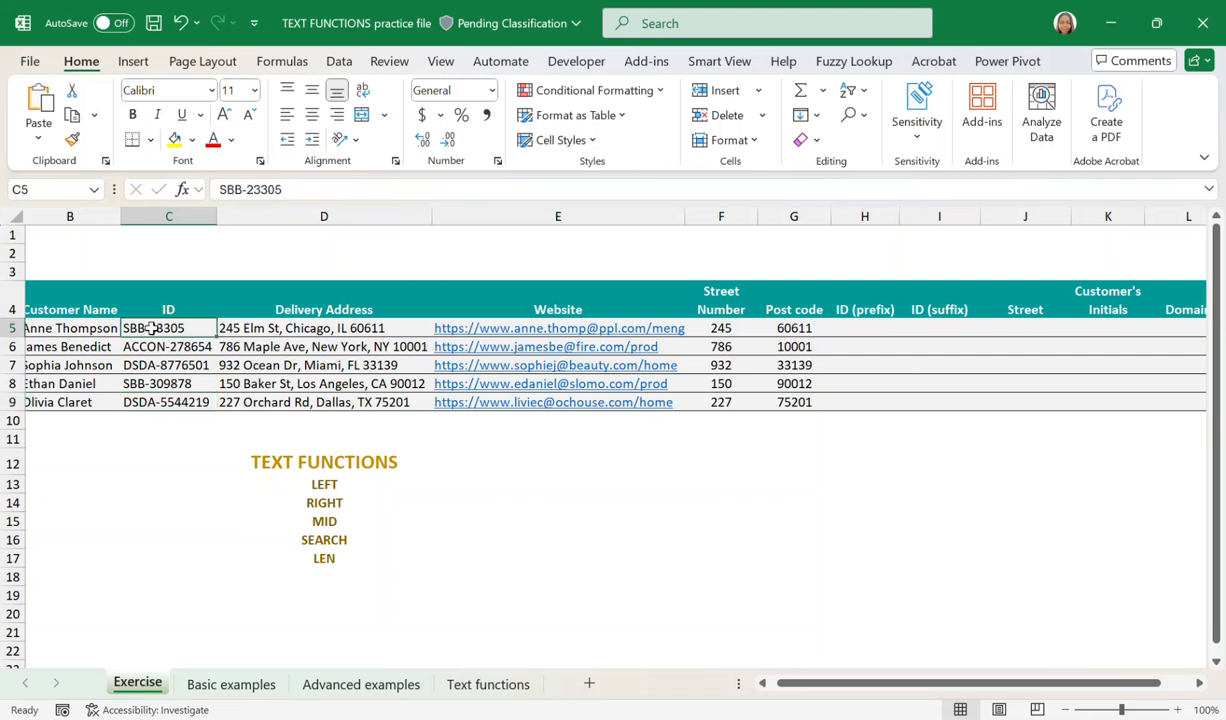
pyautogui.click(247, 188)
pyautogui.moveTo(243, 189); pyautogui.dragTo(246, 189)
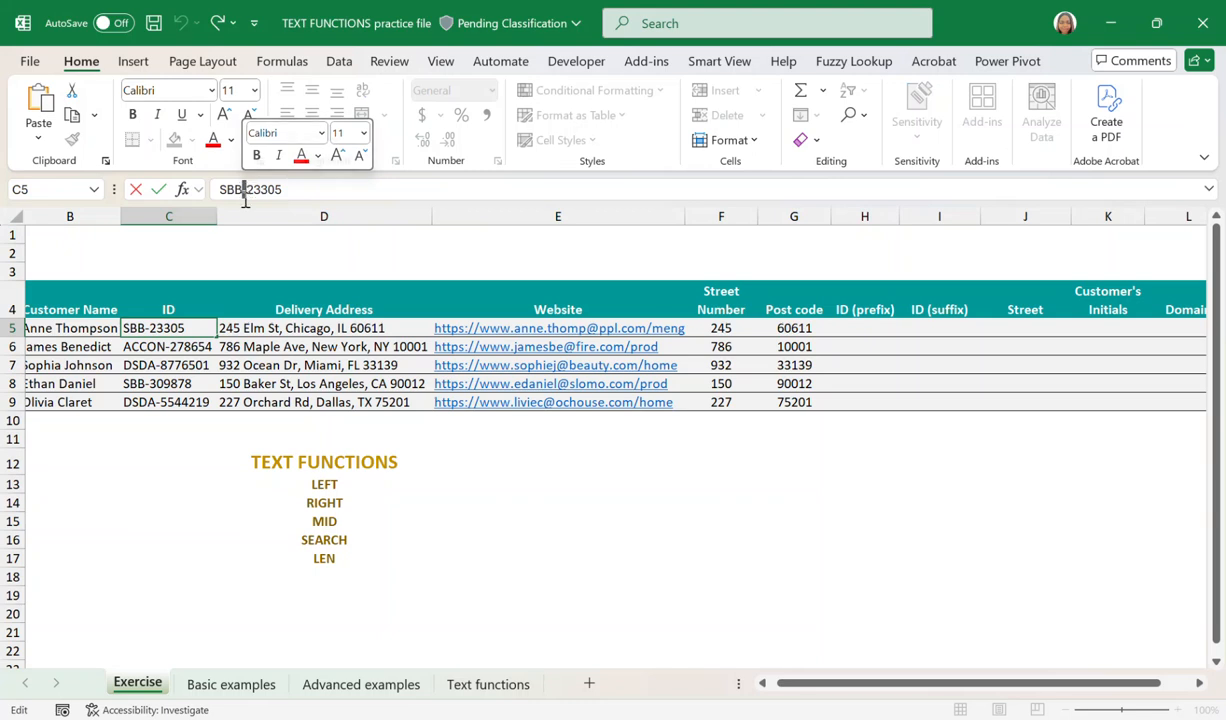
pyautogui.moveTo(238, 191); pyautogui.dragTo(217, 197)
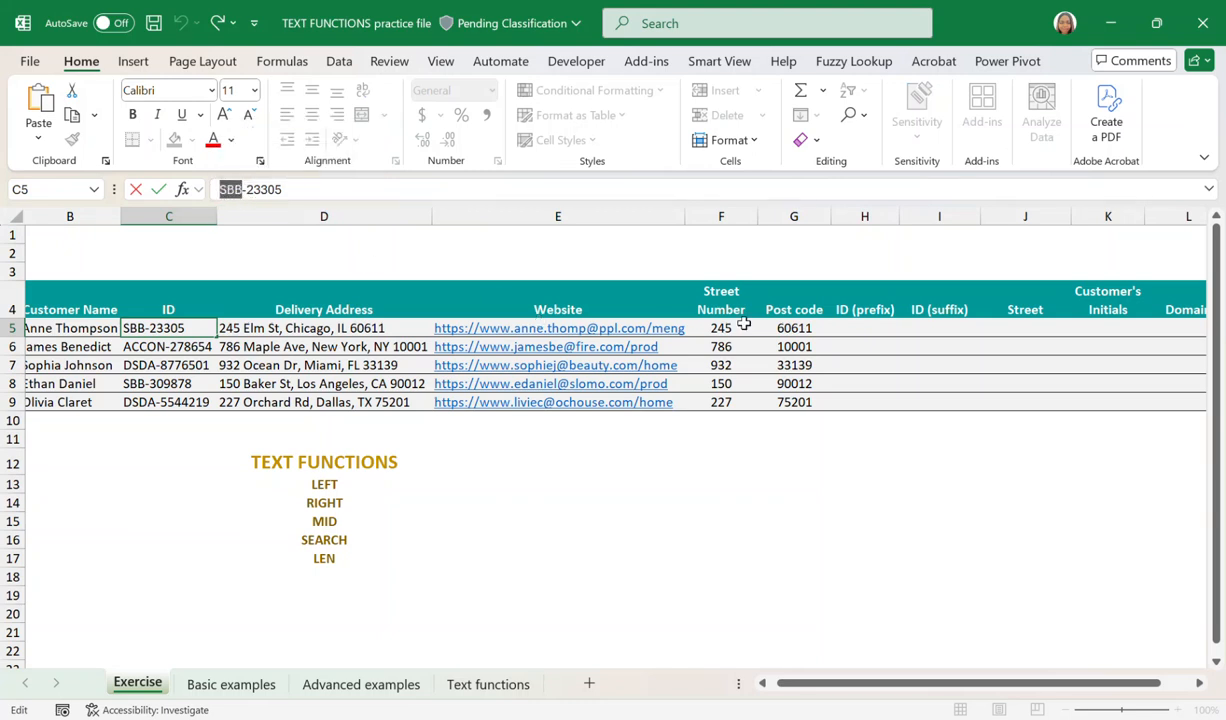
# Find the hyphen's position in the first ID by entering =SEARCH("-",C5,1) in H5.
pyautogui.click(850, 327)
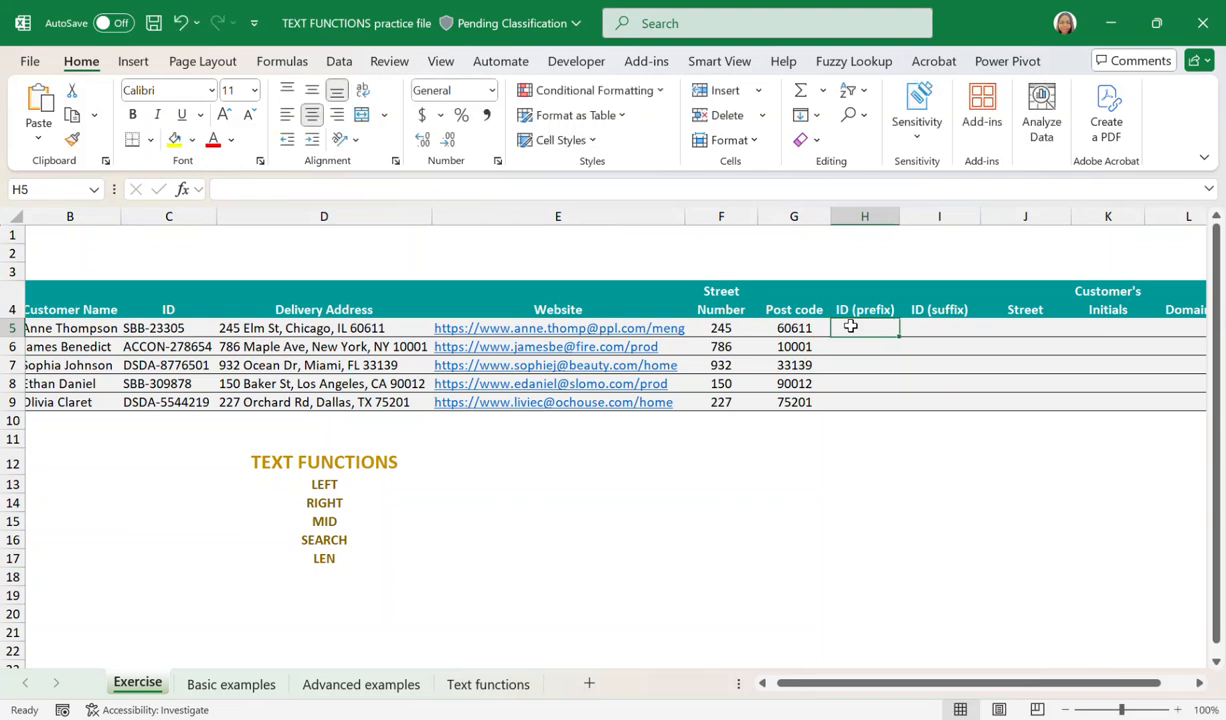
pyautogui.write('=')
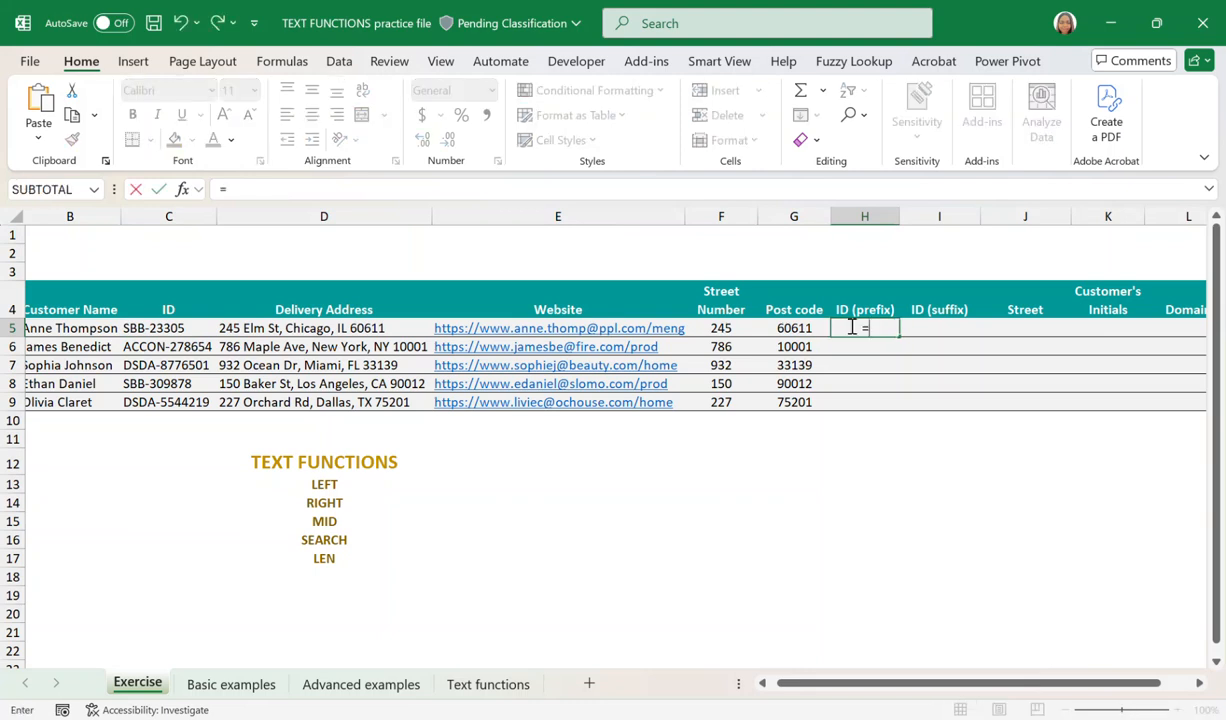
pyautogui.write('SEAR')
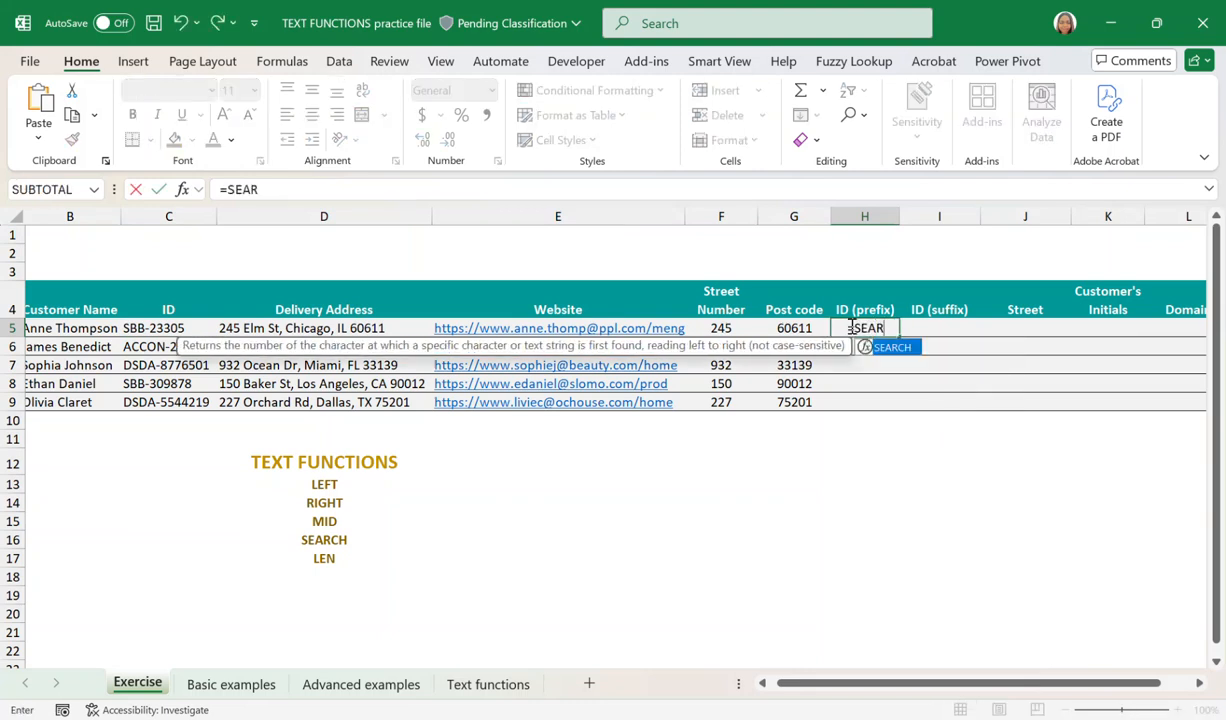
pyautogui.doubleClick(893, 348)
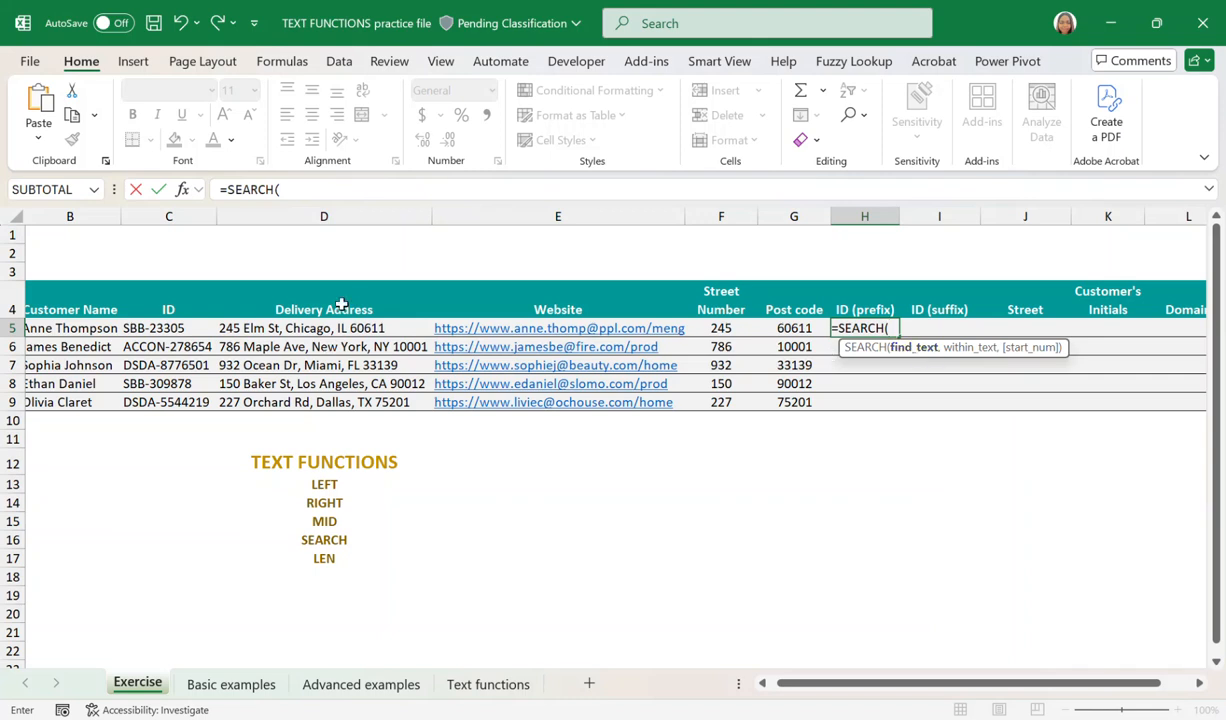
pyautogui.write('"-')
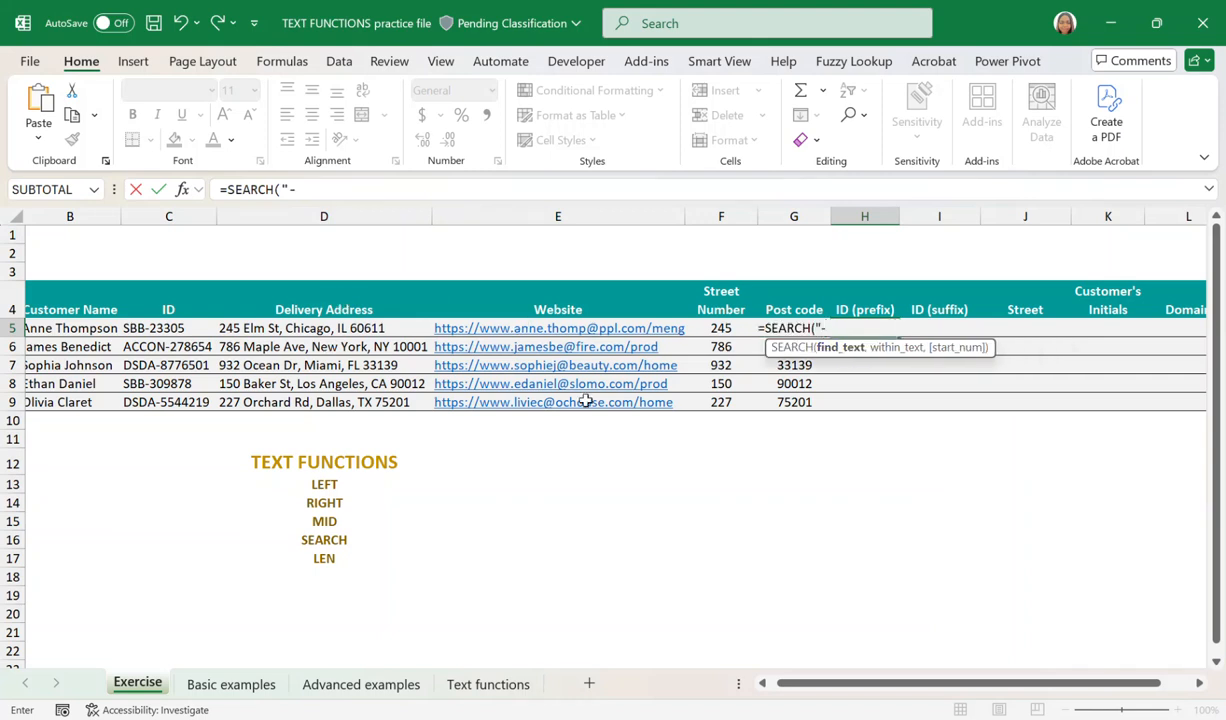
pyautogui.write('",')
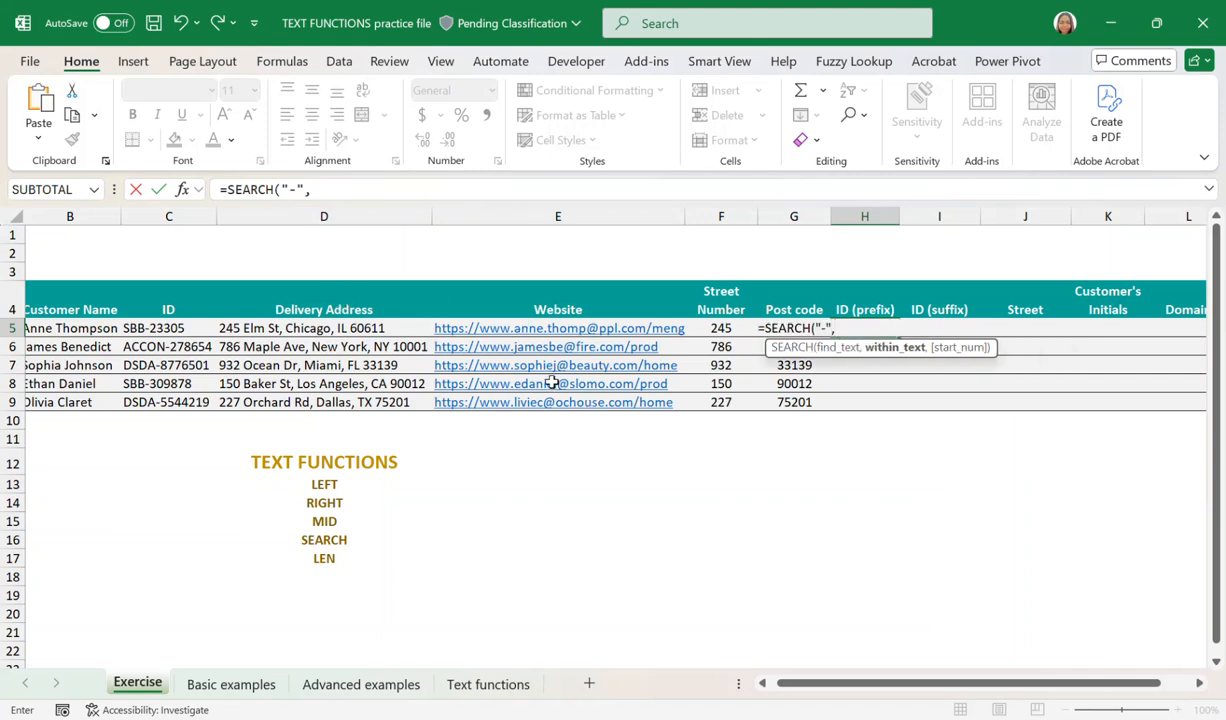
pyautogui.click(173, 329)
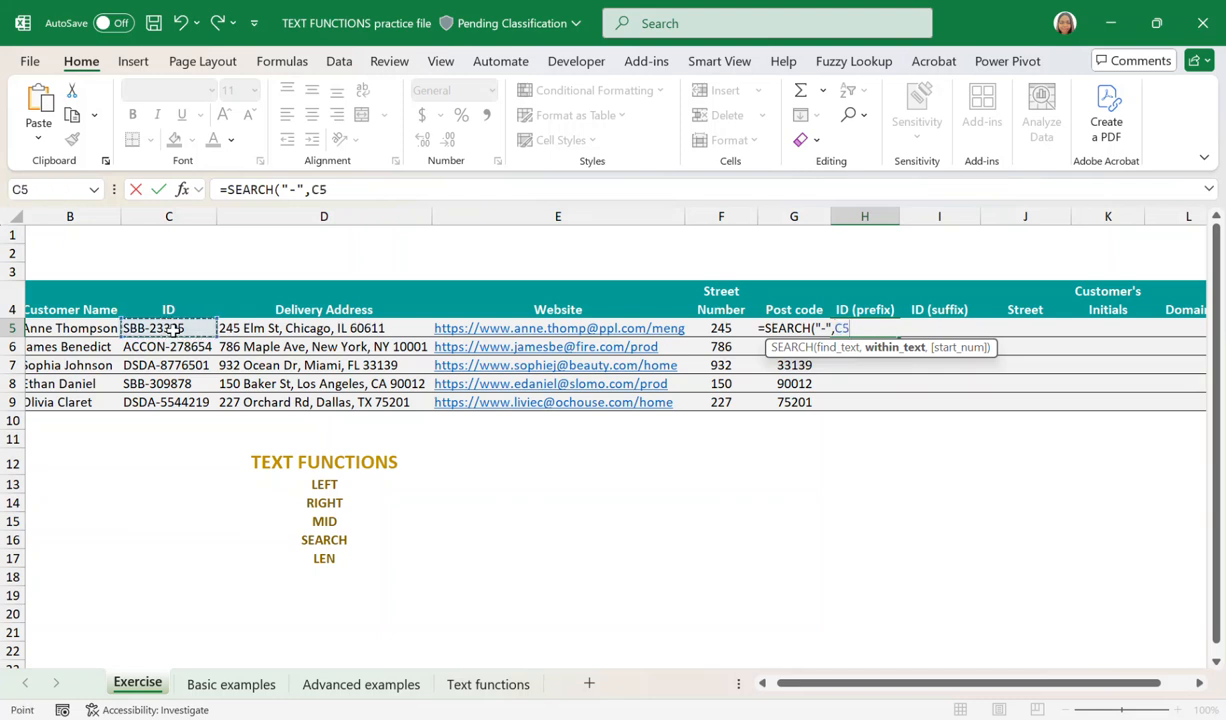
pyautogui.write(',1')
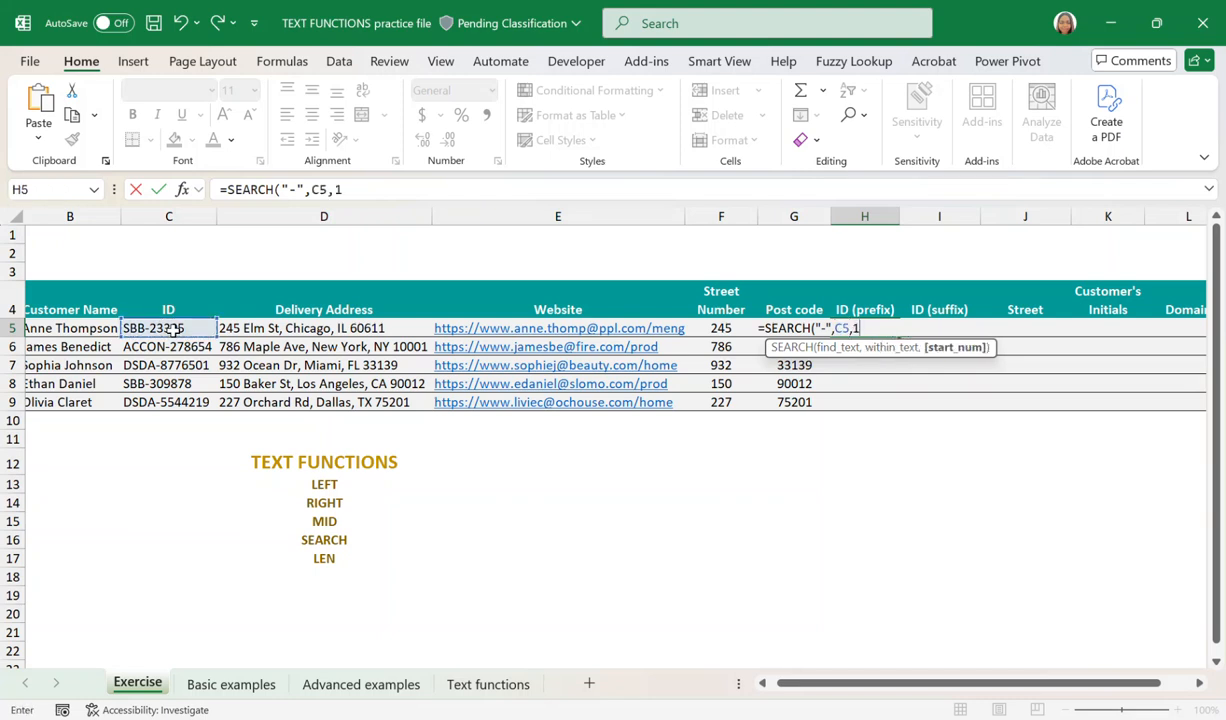
pyautogui.write(')')
pyautogui.press('Return')
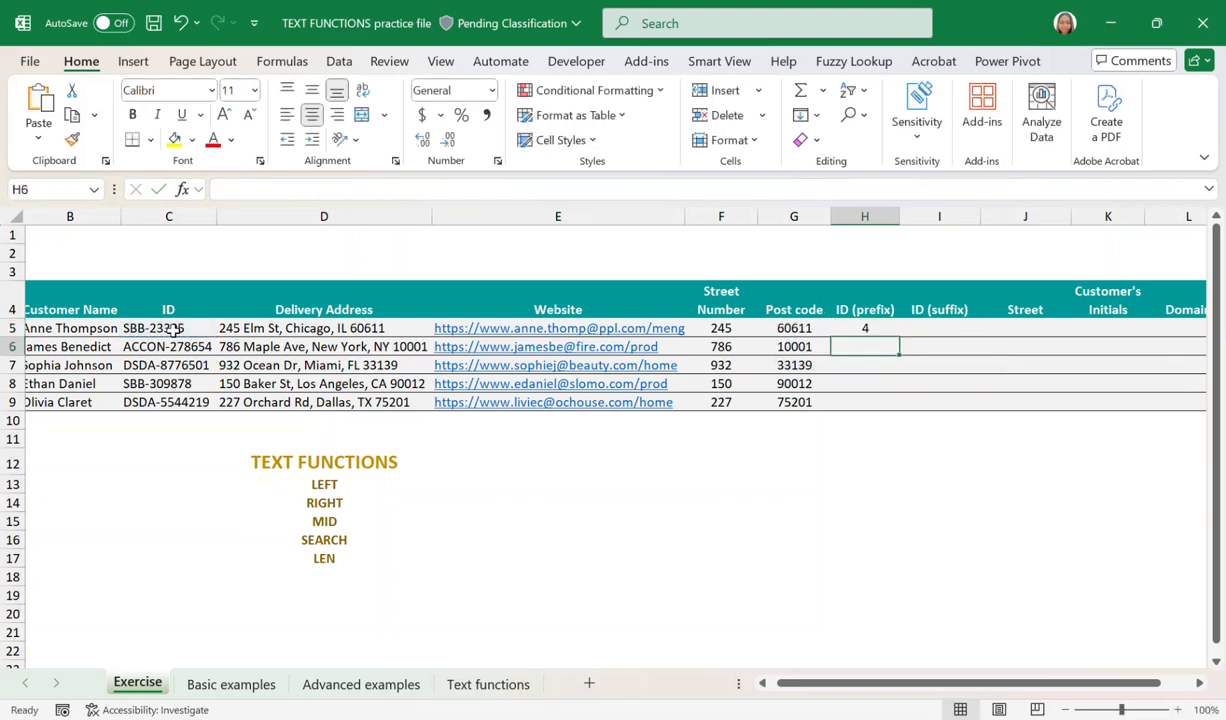
# Compare H5's result with the hyphen's position in C5 and fill the SEARCH formula down to H9.
pyautogui.click(869, 329)
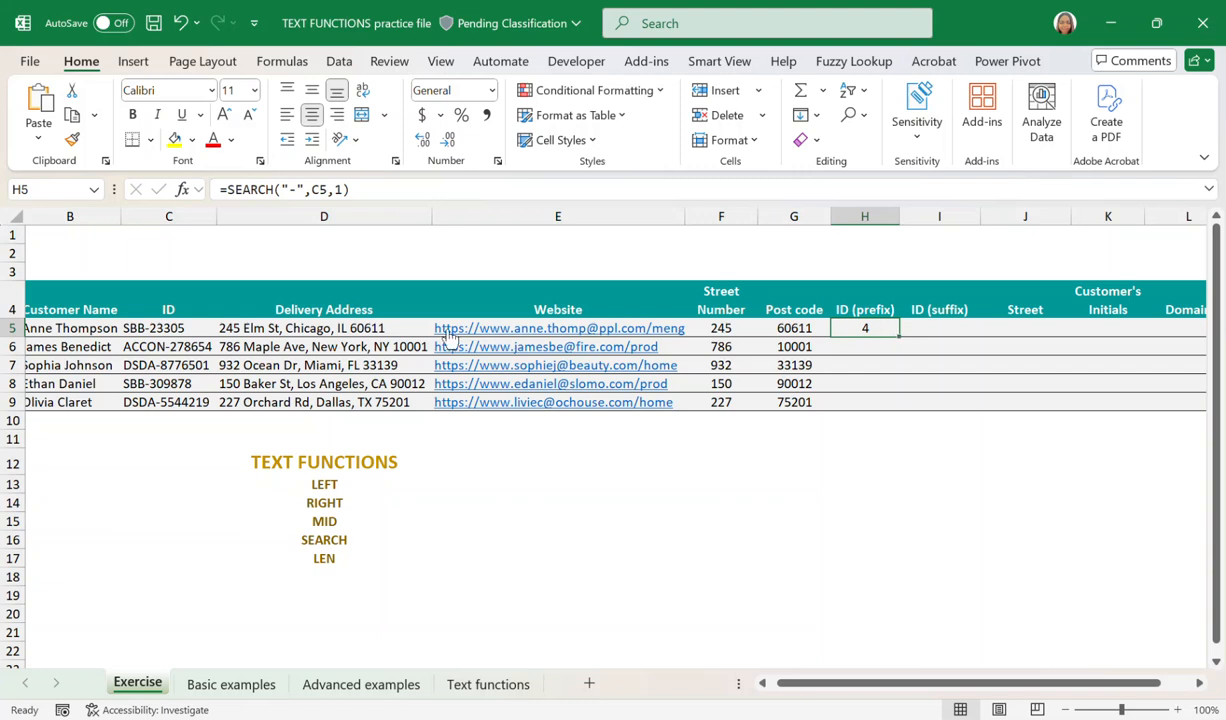
pyautogui.click(150, 328)
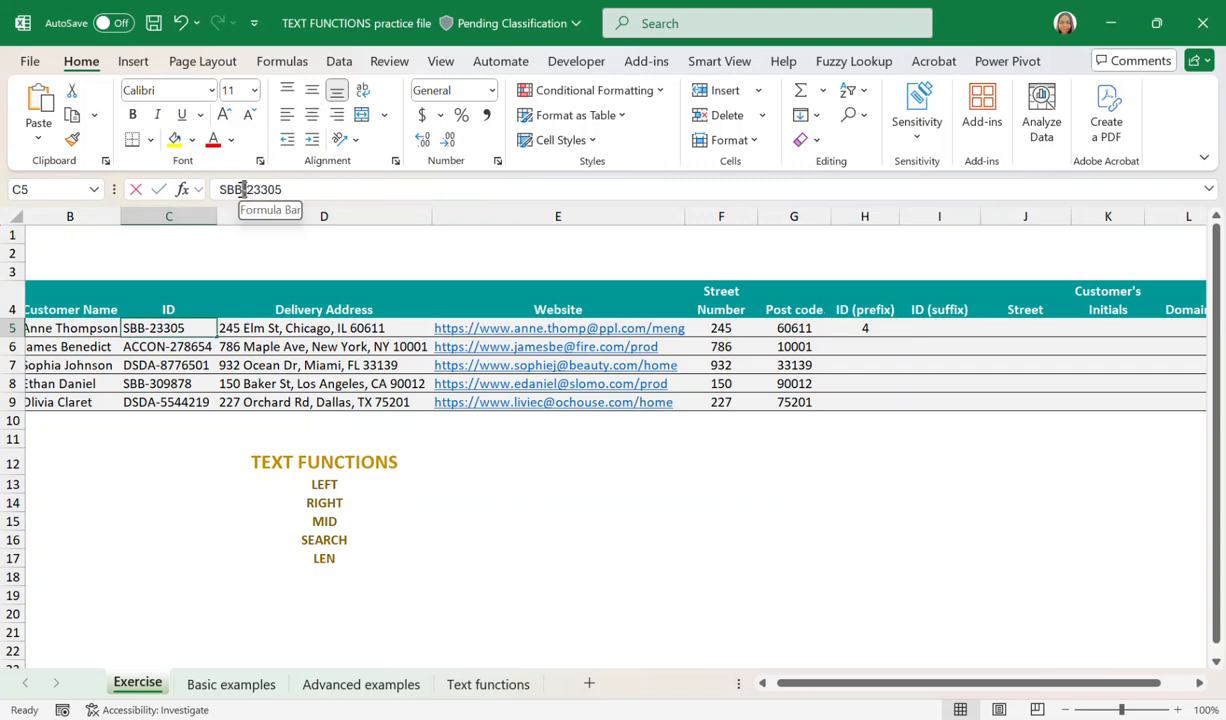
pyautogui.click(243, 189)
pyautogui.click(877, 329)
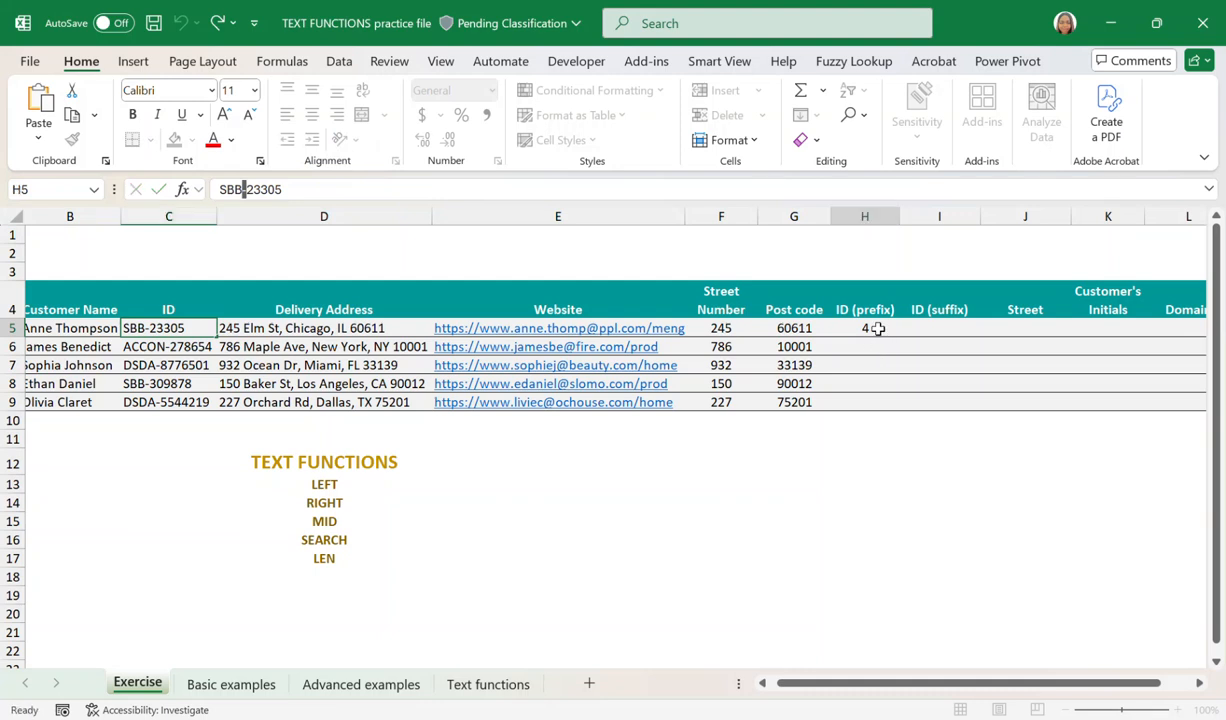
pyautogui.moveTo(900, 340); pyautogui.dragTo(897, 405)
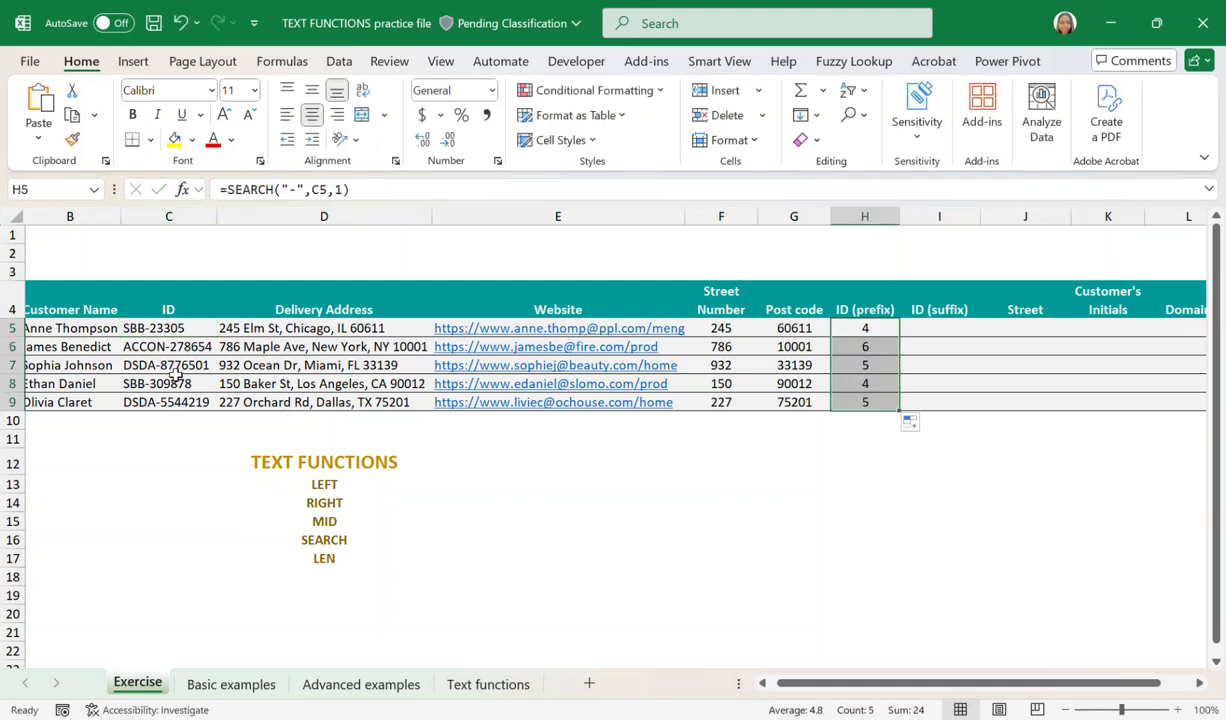
# Nest the SEARCH formula in H5 inside LEFT to give =LEFT(C5, SEARCH("-",C5,1)).
pyautogui.click(862, 328)
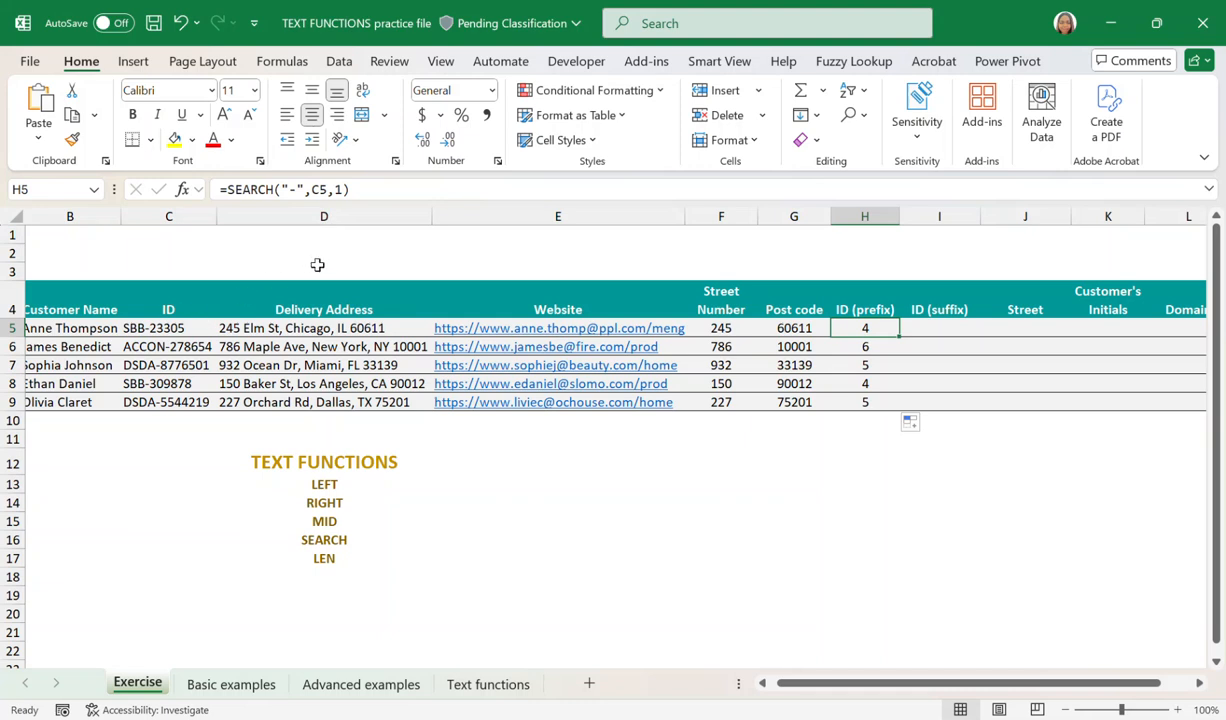
pyautogui.click(229, 190)
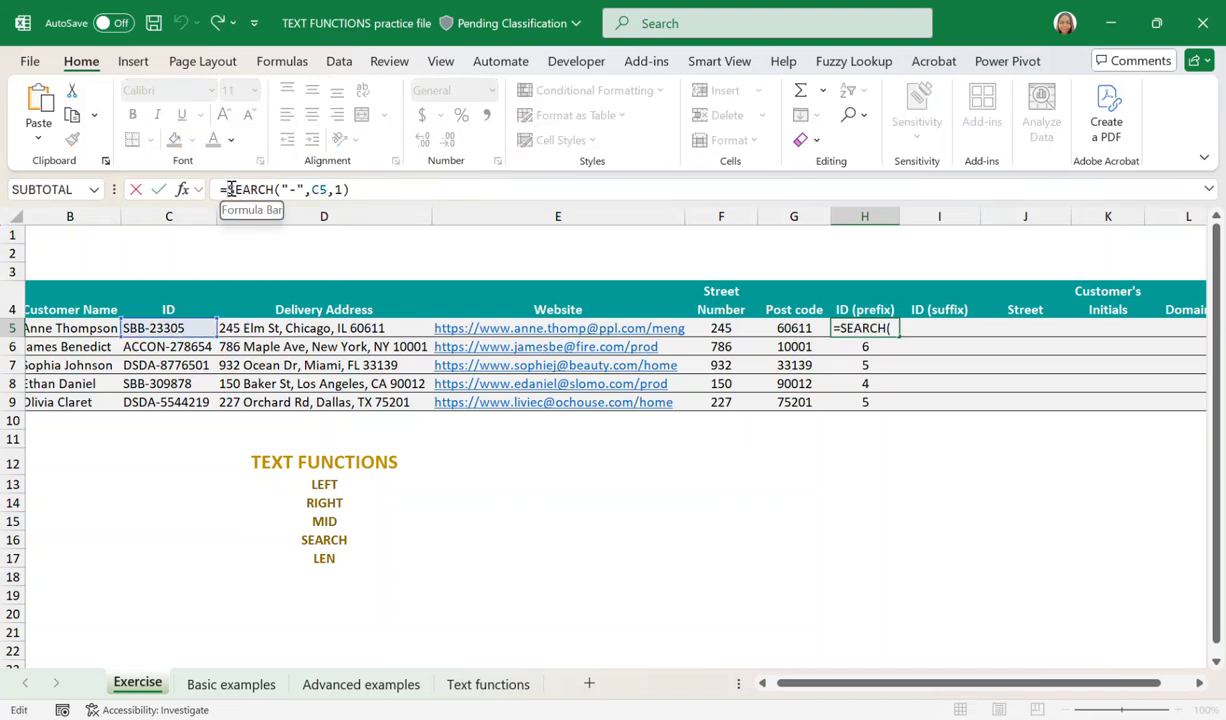
pyautogui.write('LEFT')
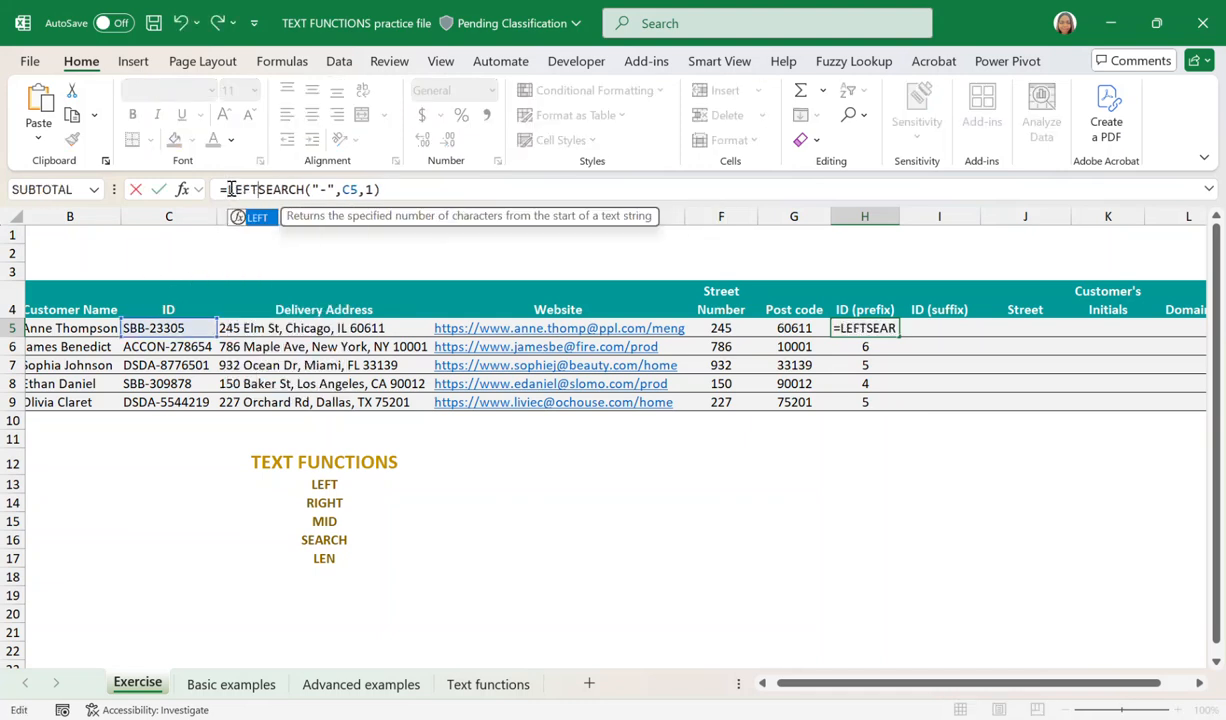
pyautogui.write('(')
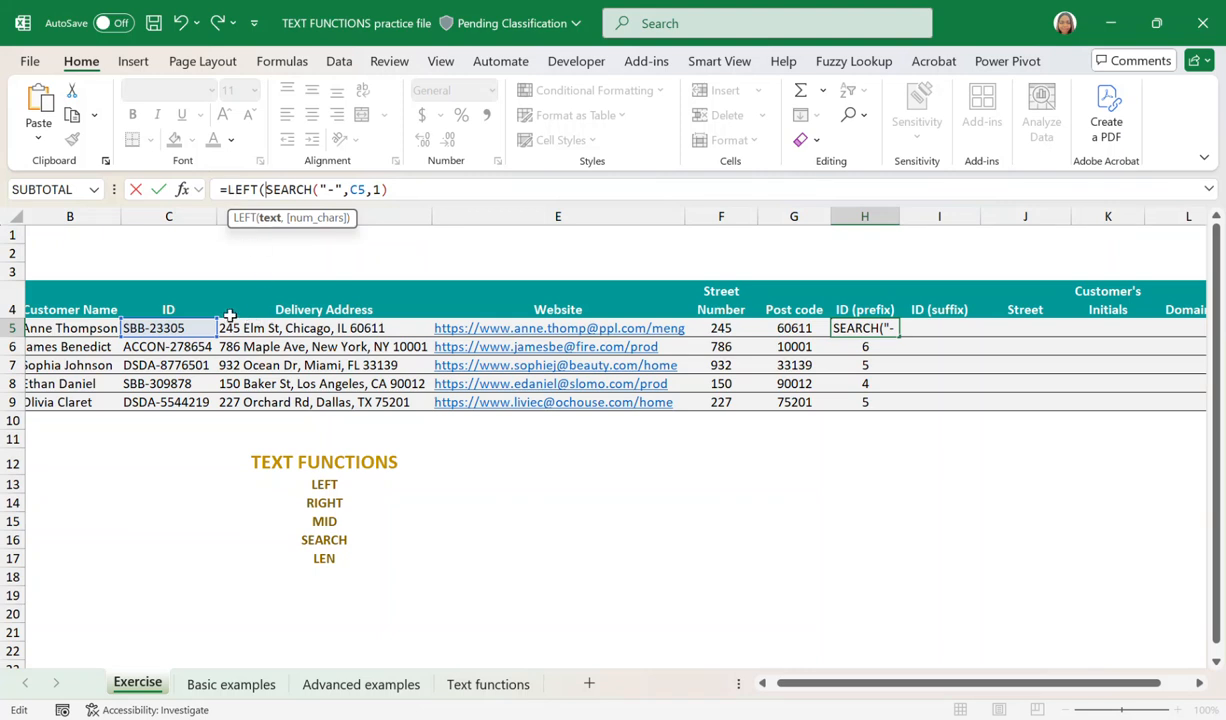
pyautogui.click(156, 326)
pyautogui.write(',')
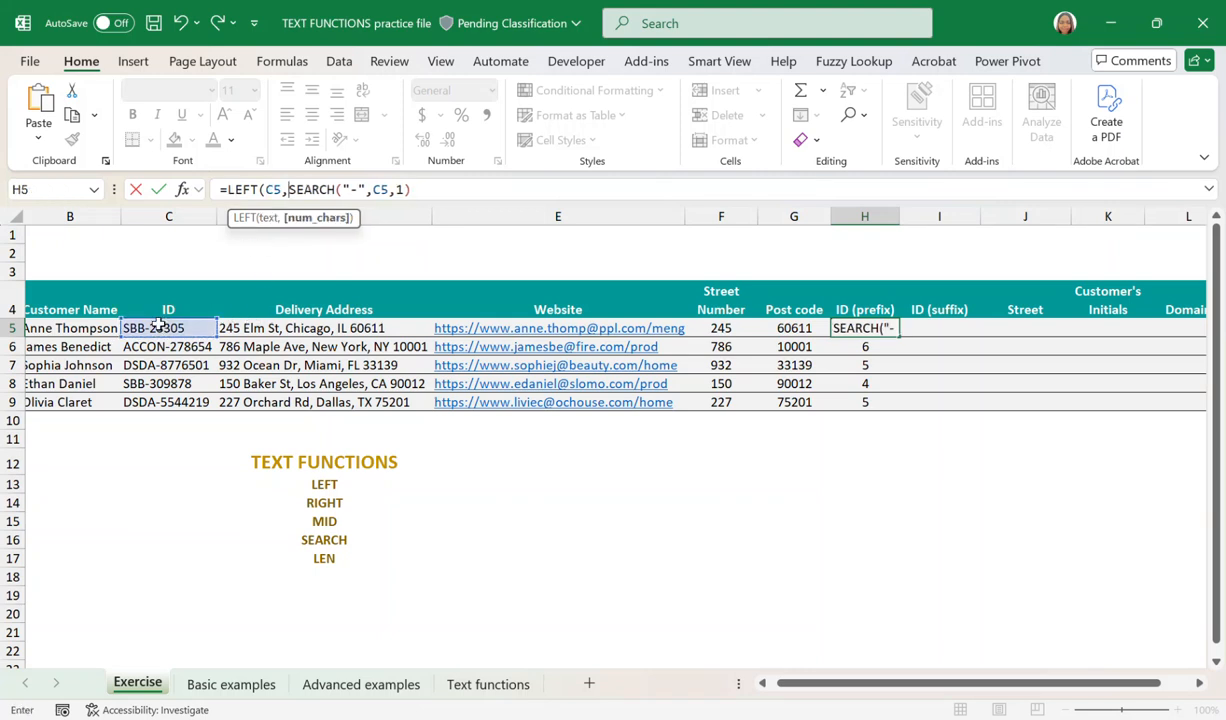
pyautogui.click(433, 196)
pyautogui.write(')')
pyautogui.press('Return')
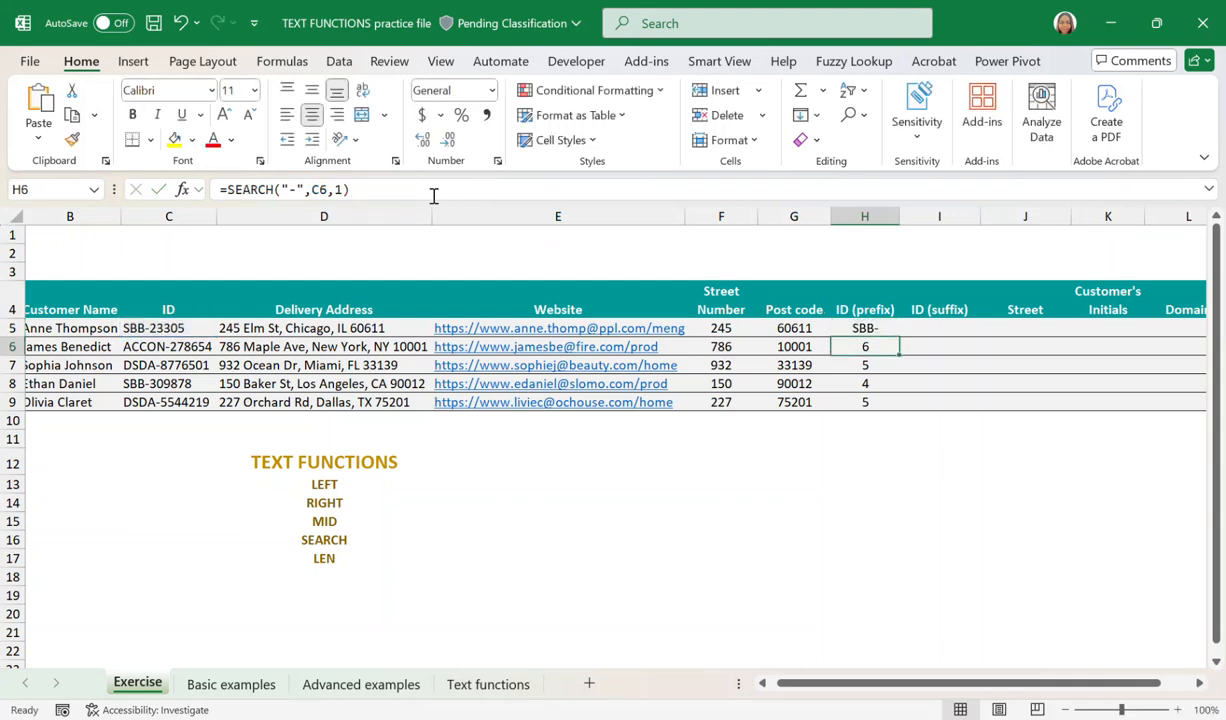
# Subtract 1 from the SEARCH result in H5's LEFT formula to exclude the hyphen, and fill the formula down to H9.
pyautogui.click(862, 328)
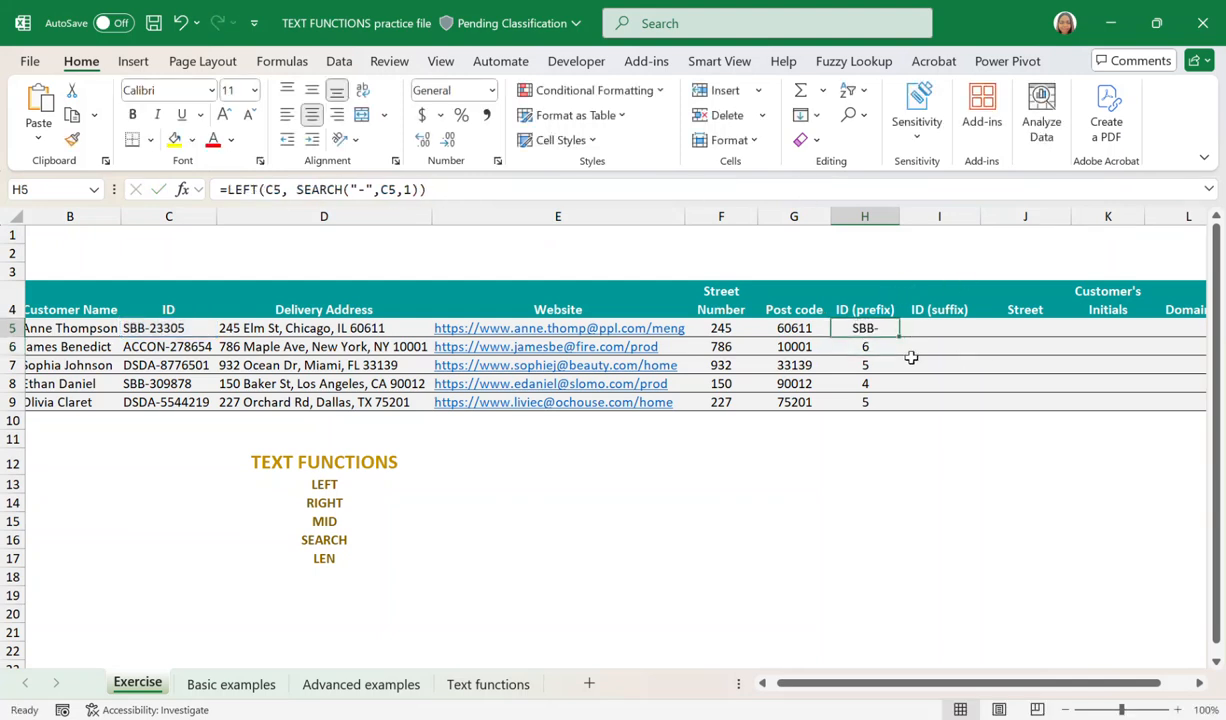
pyautogui.click(421, 190)
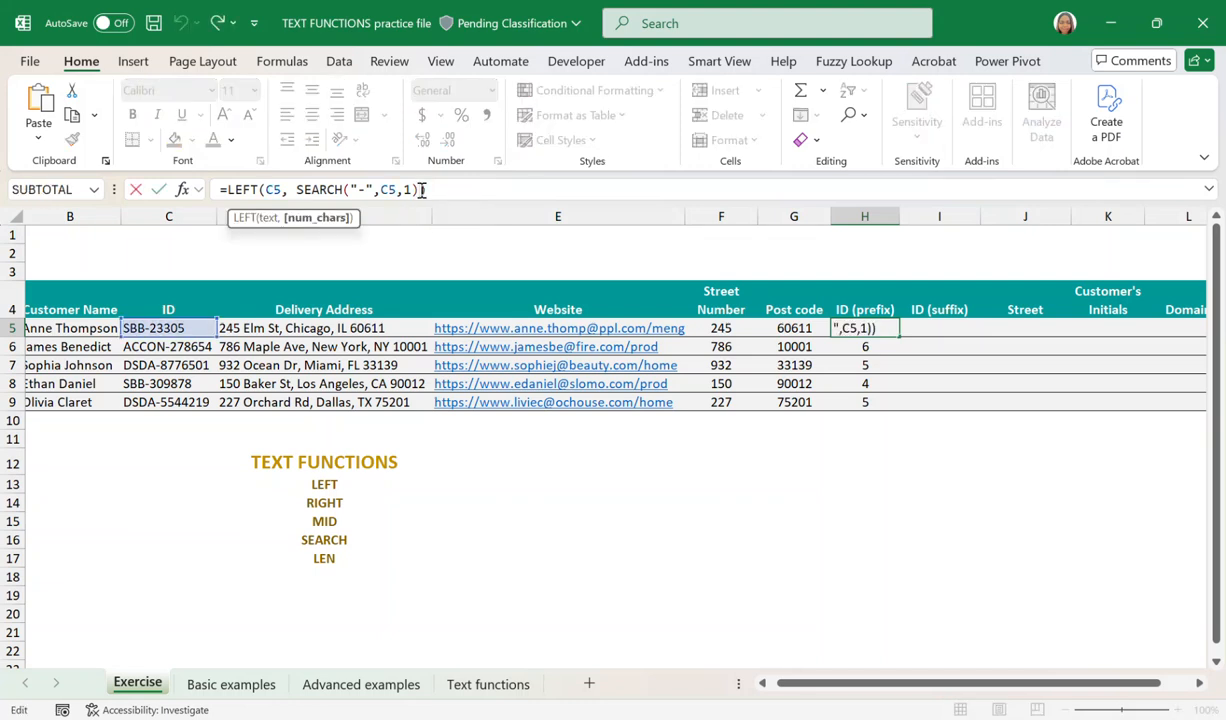
pyautogui.write('-1')
pyautogui.press('Return')
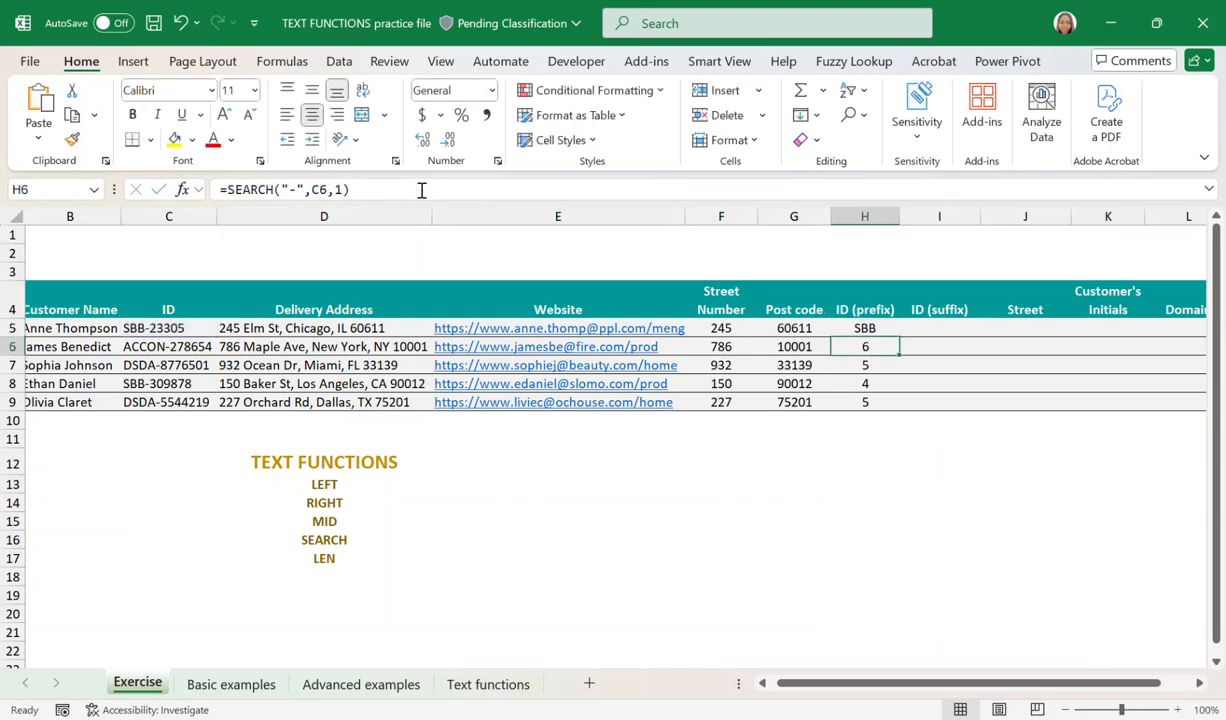
pyautogui.click(863, 329)
pyautogui.moveTo(901, 338); pyautogui.dragTo(895, 404)
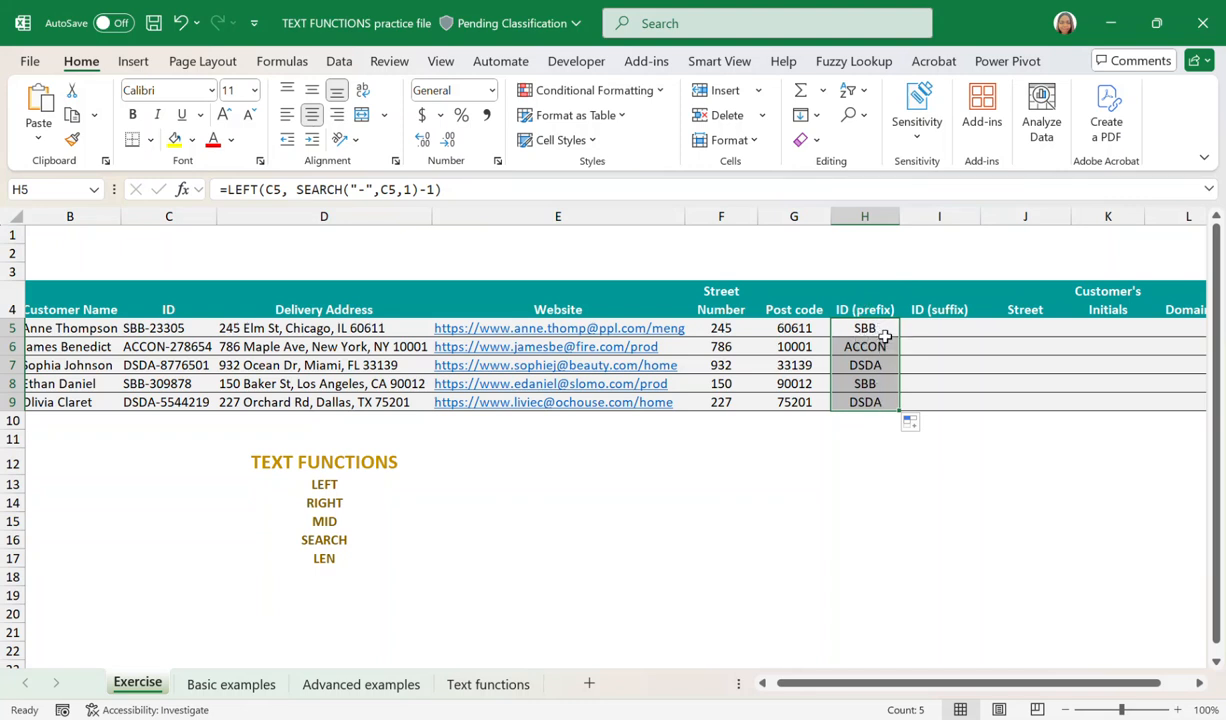
# Examine the IDs in C5:C9 to compare how many characters follow the hyphen, for the ID (suffix) column.
pyautogui.click(932, 328)
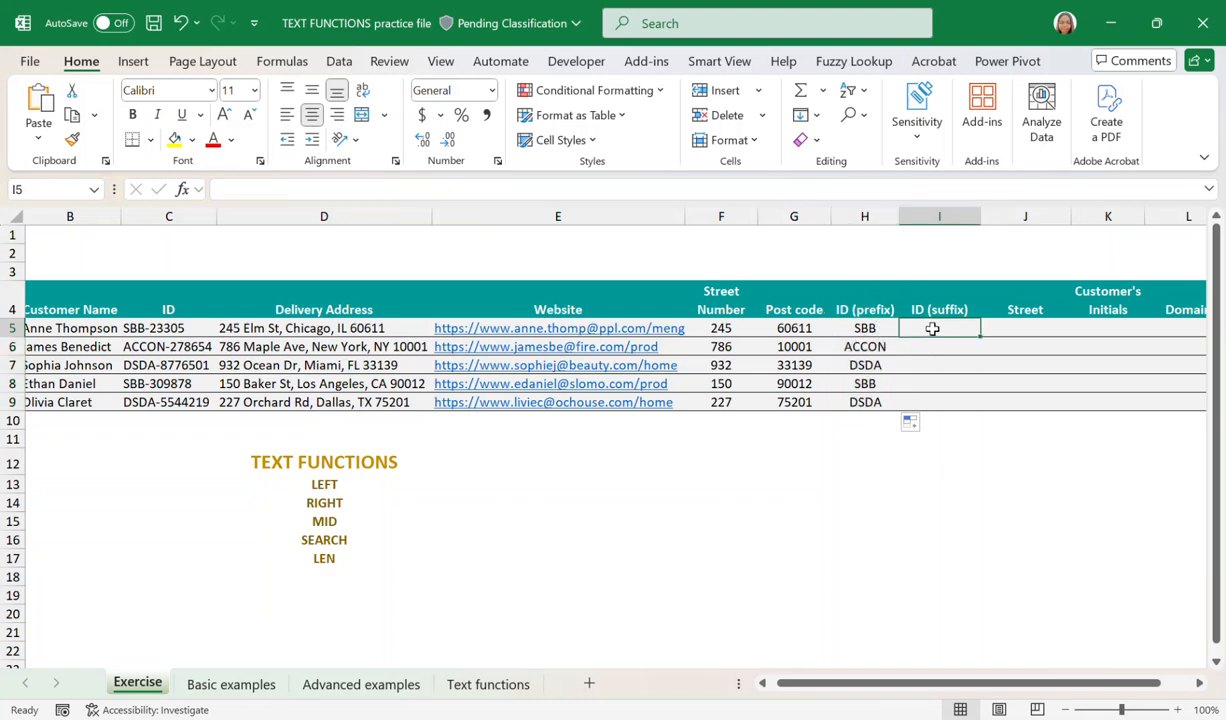
pyautogui.click(948, 303)
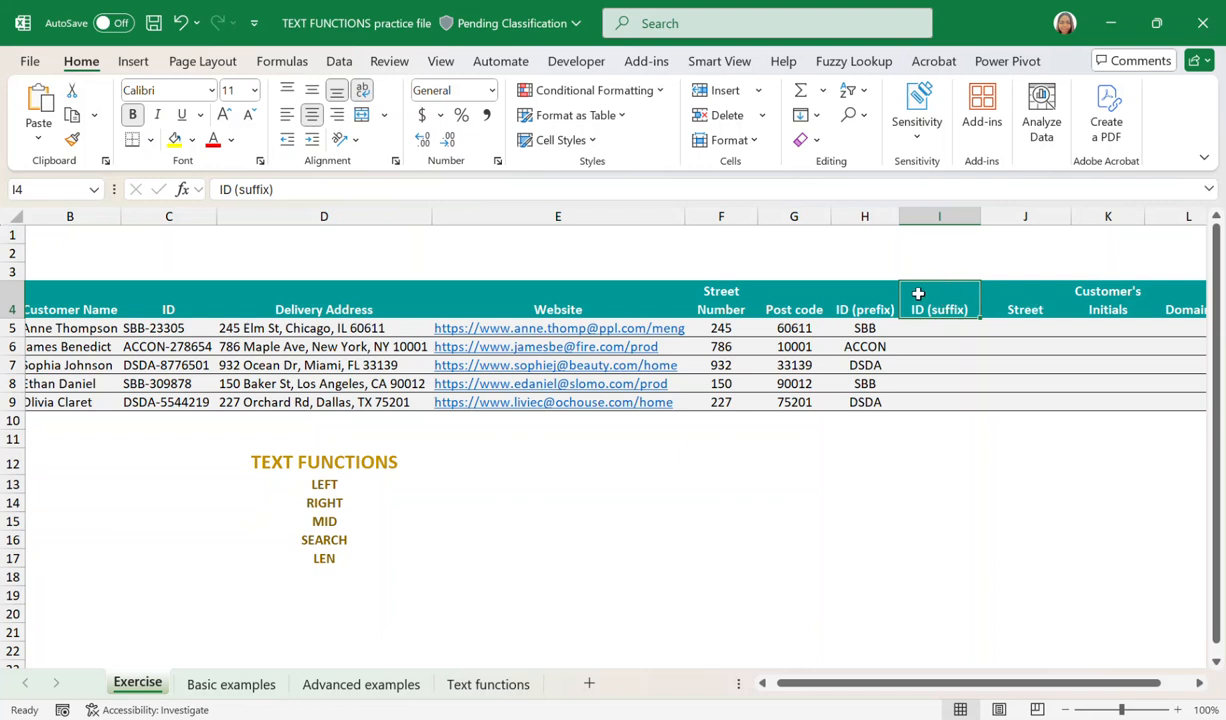
pyautogui.moveTo(170, 333); pyautogui.dragTo(178, 400)
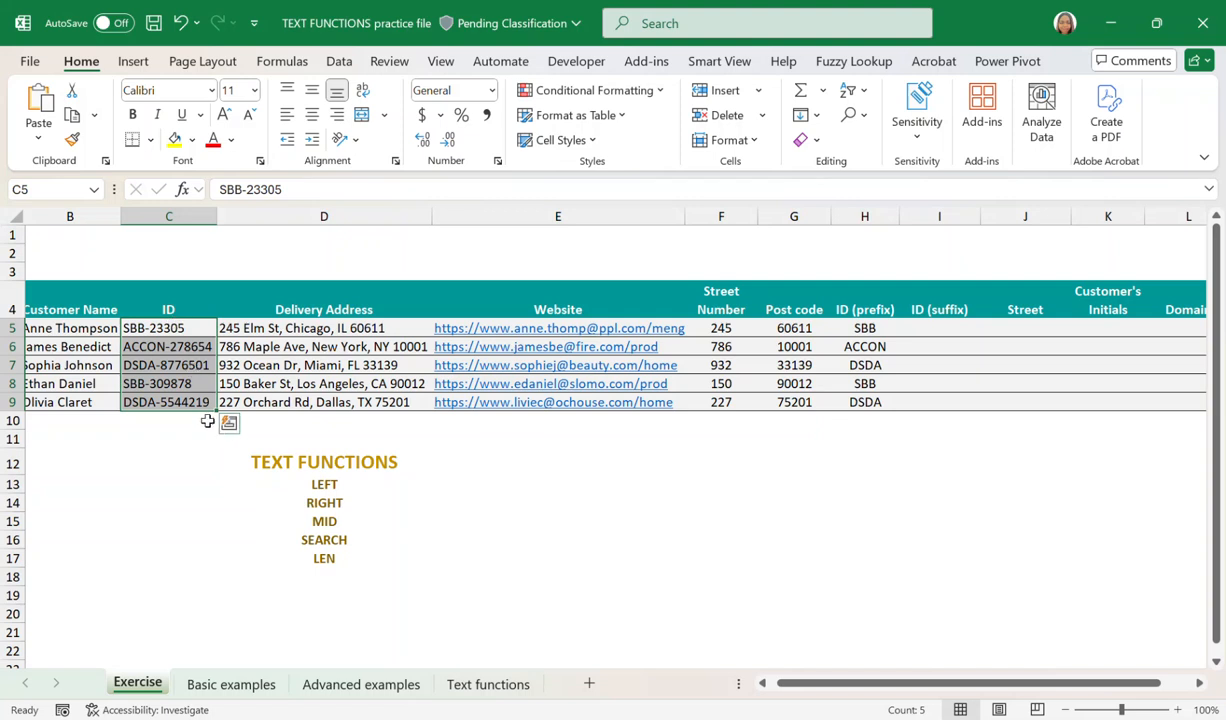
pyautogui.click(168, 327)
pyautogui.click(176, 344)
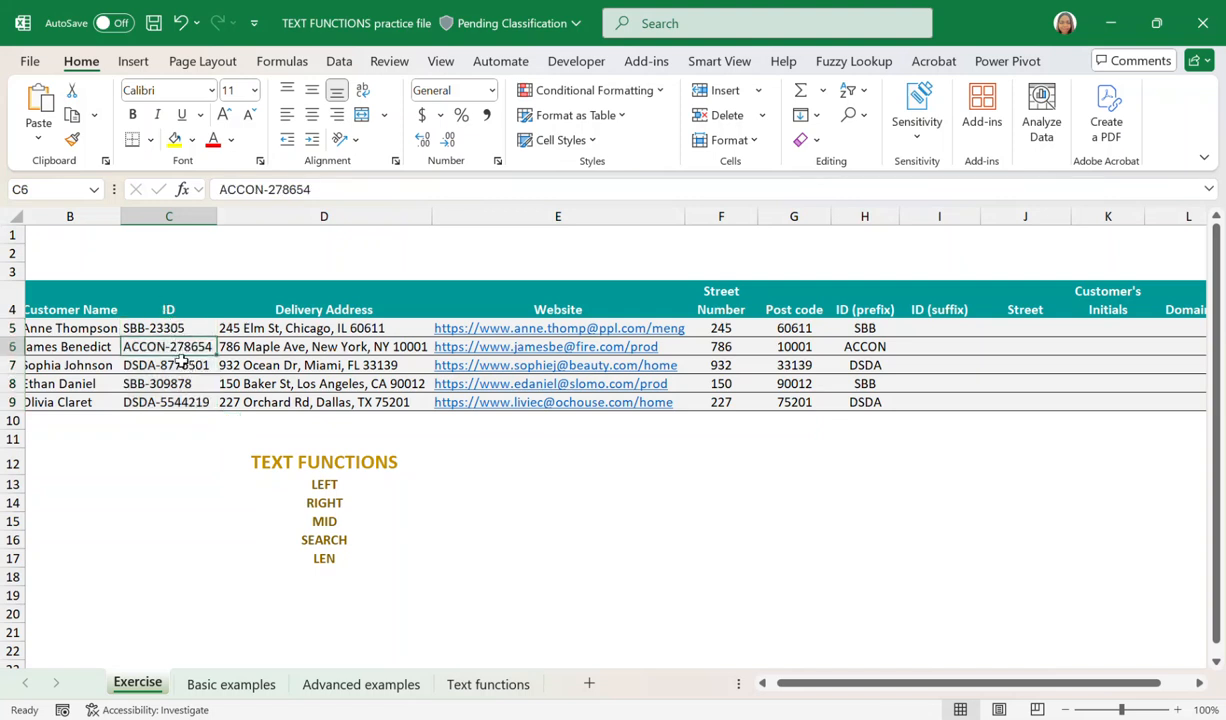
pyautogui.click(178, 366)
pyautogui.click(174, 383)
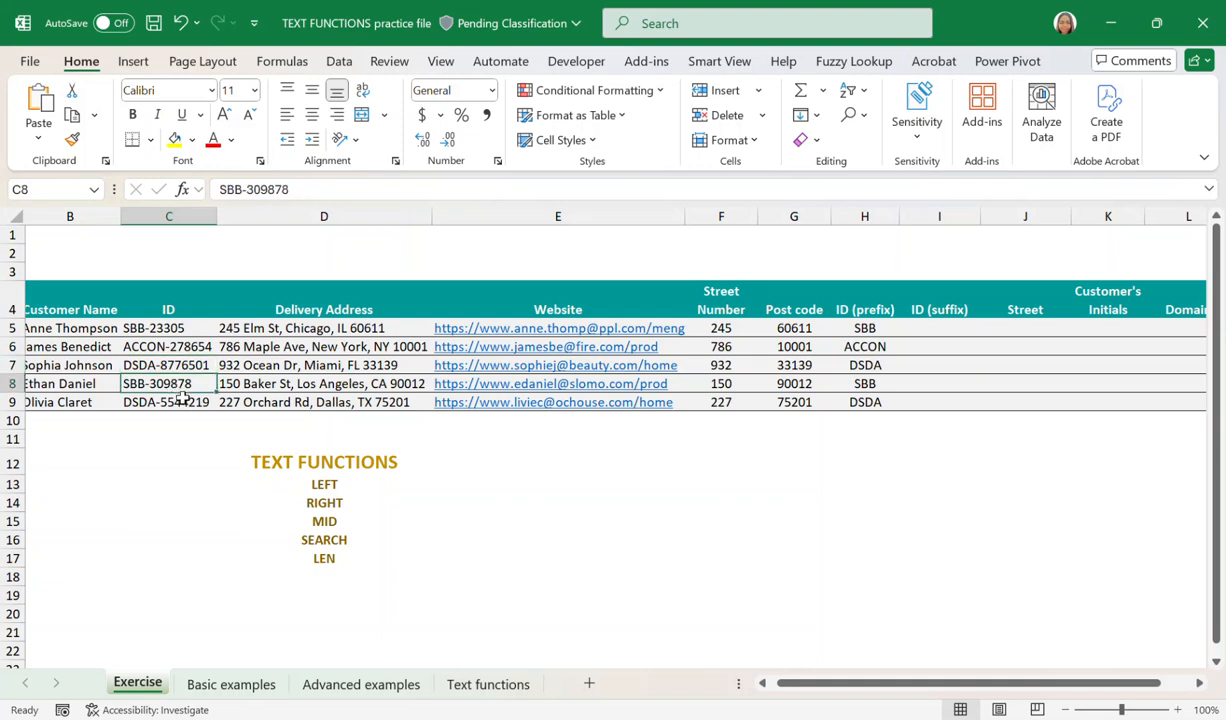
pyautogui.click(182, 401)
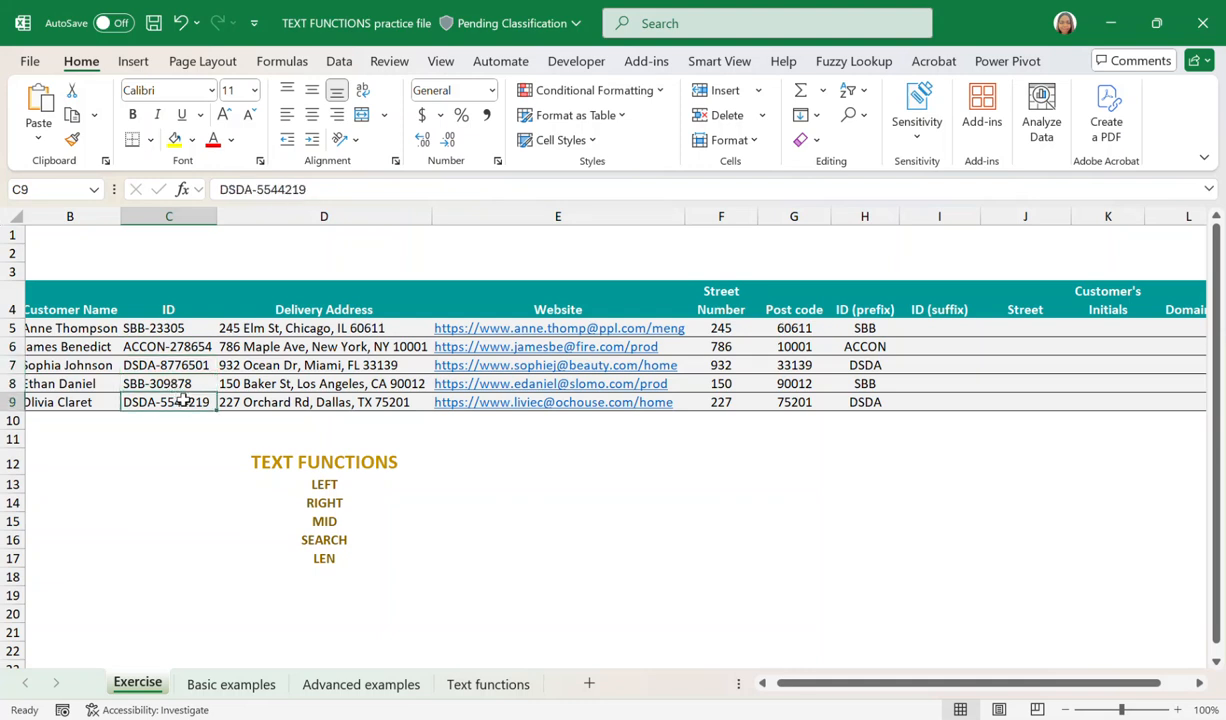
# Inspect the hyphen in C5 as the separator between the ID's prefix and suffix.
pyautogui.click(153, 324)
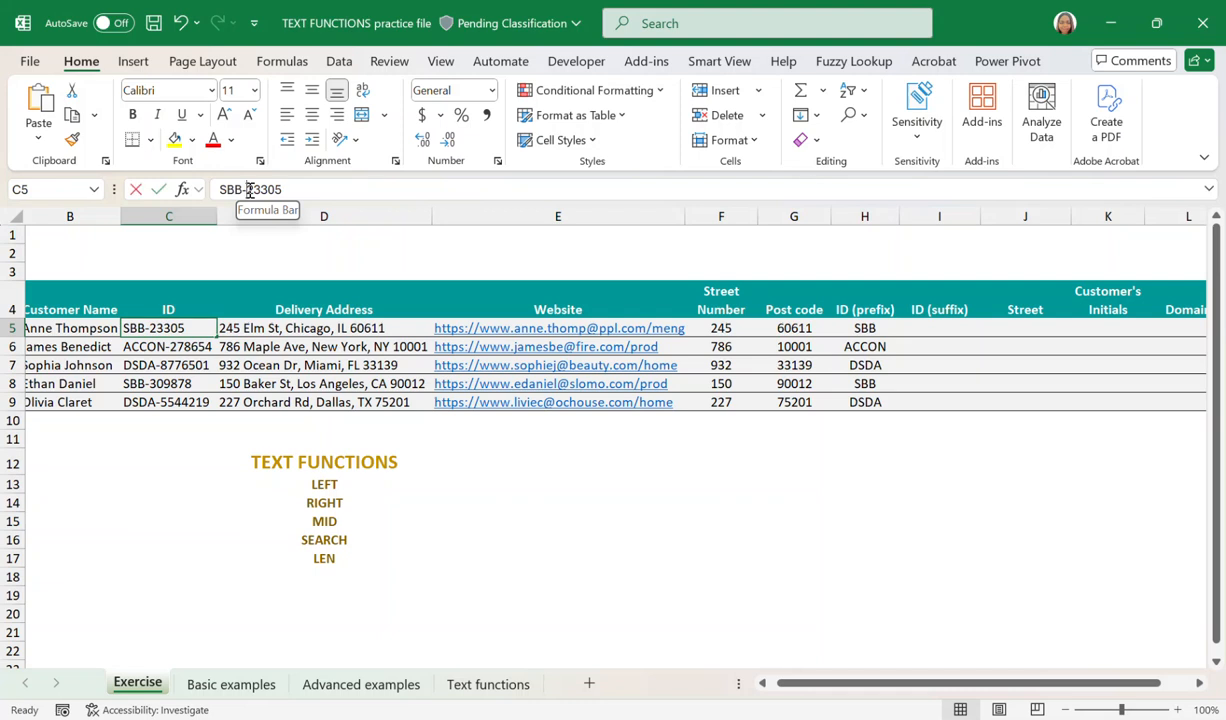
pyautogui.click(245, 190)
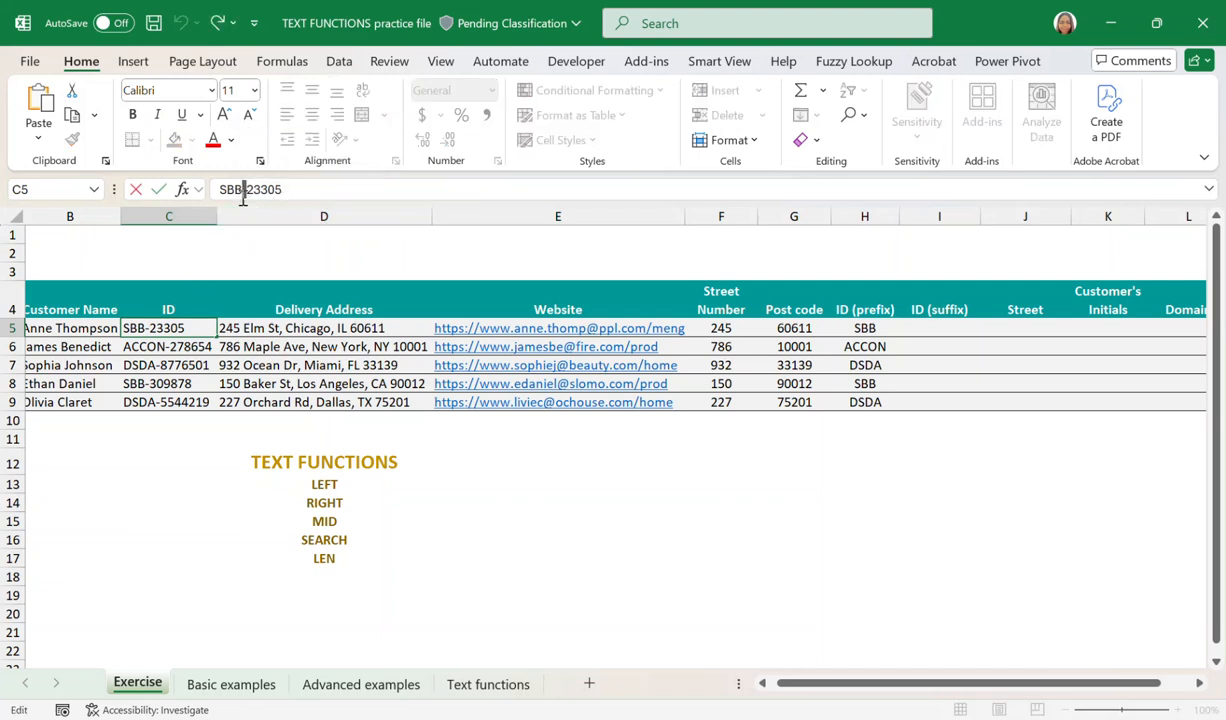
pyautogui.click(182, 347)
pyautogui.click(170, 330)
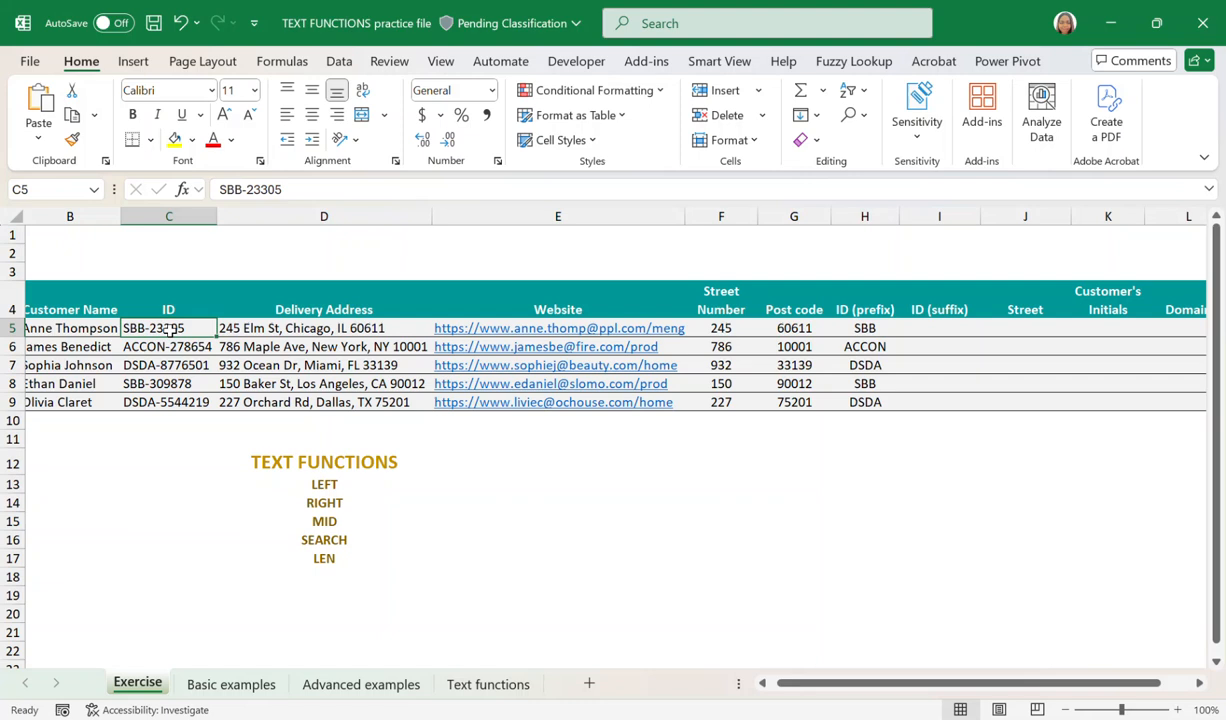
pyautogui.click(244, 189)
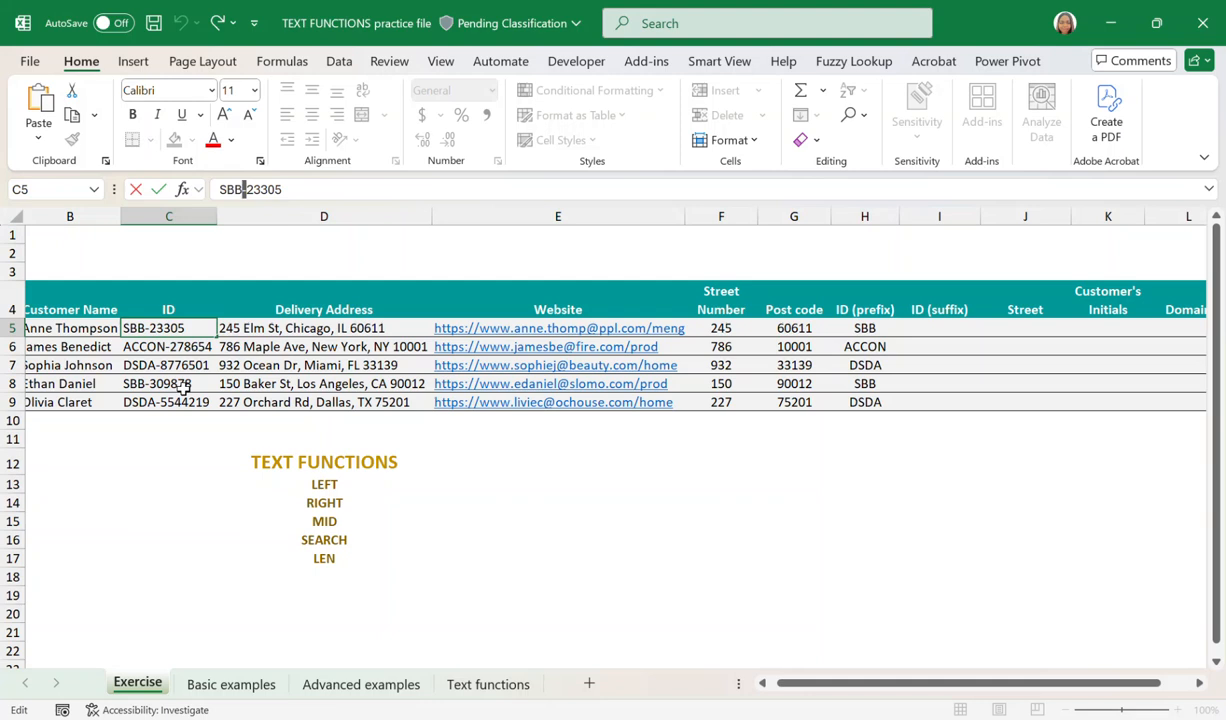
# Enter =SEARCH("-",C5,1) in I5 to locate the hyphen and fill the formula down to I9.
pyautogui.click(935, 333)
pyautogui.write('=')
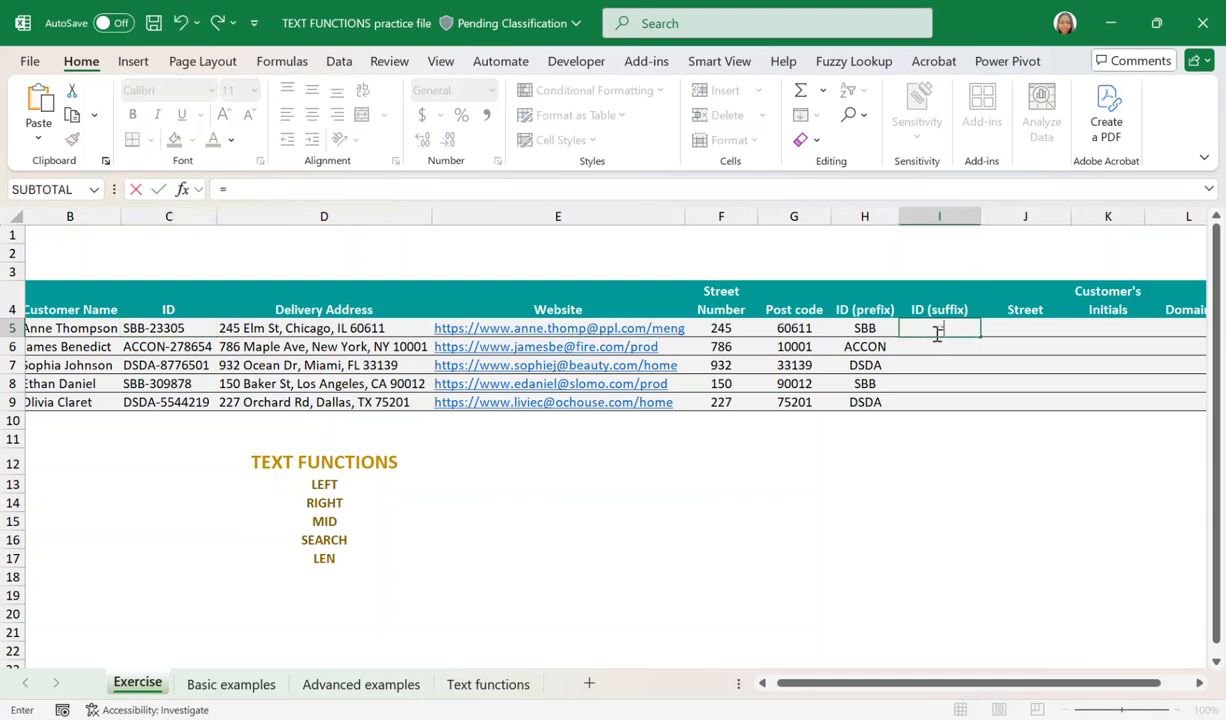
pyautogui.write('SEAR')
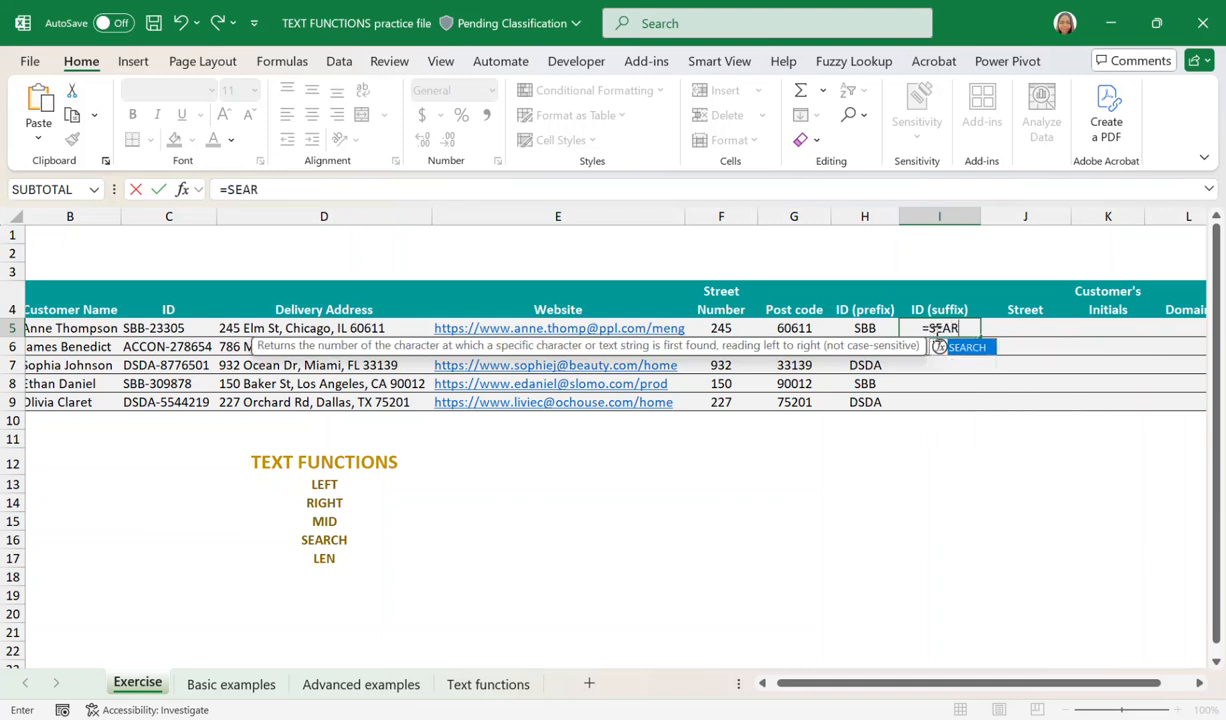
pyautogui.doubleClick(975, 350)
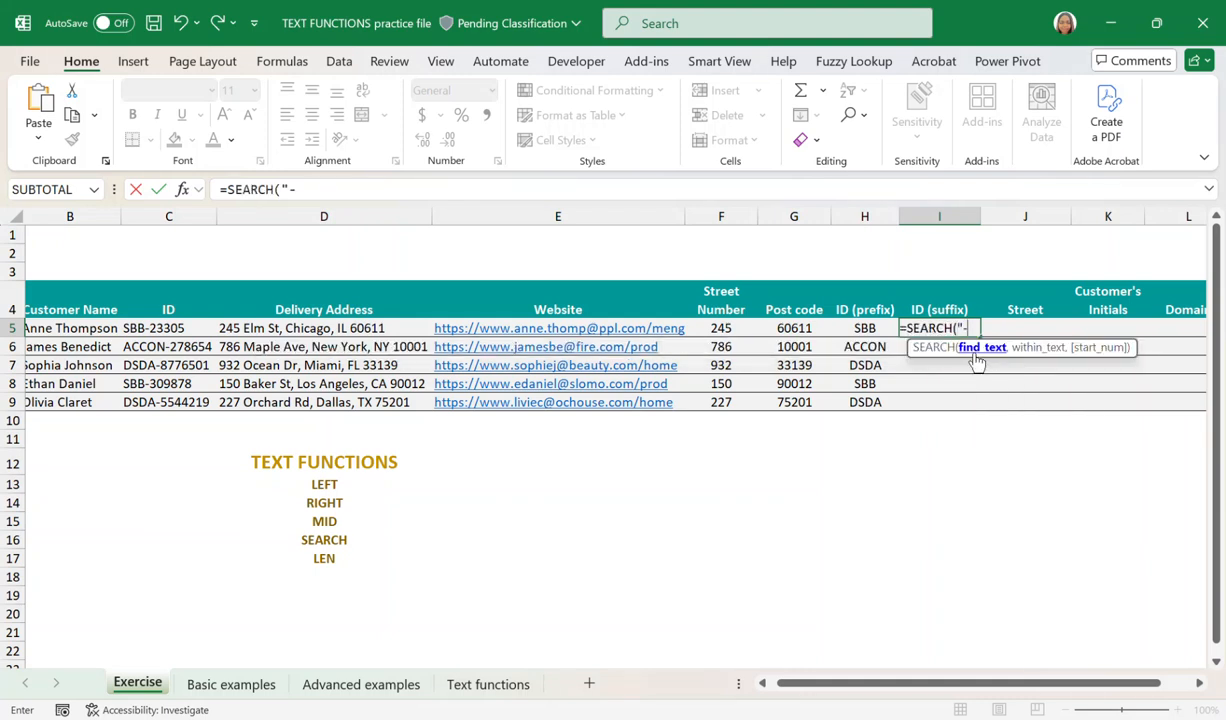
pyautogui.write('"-",')
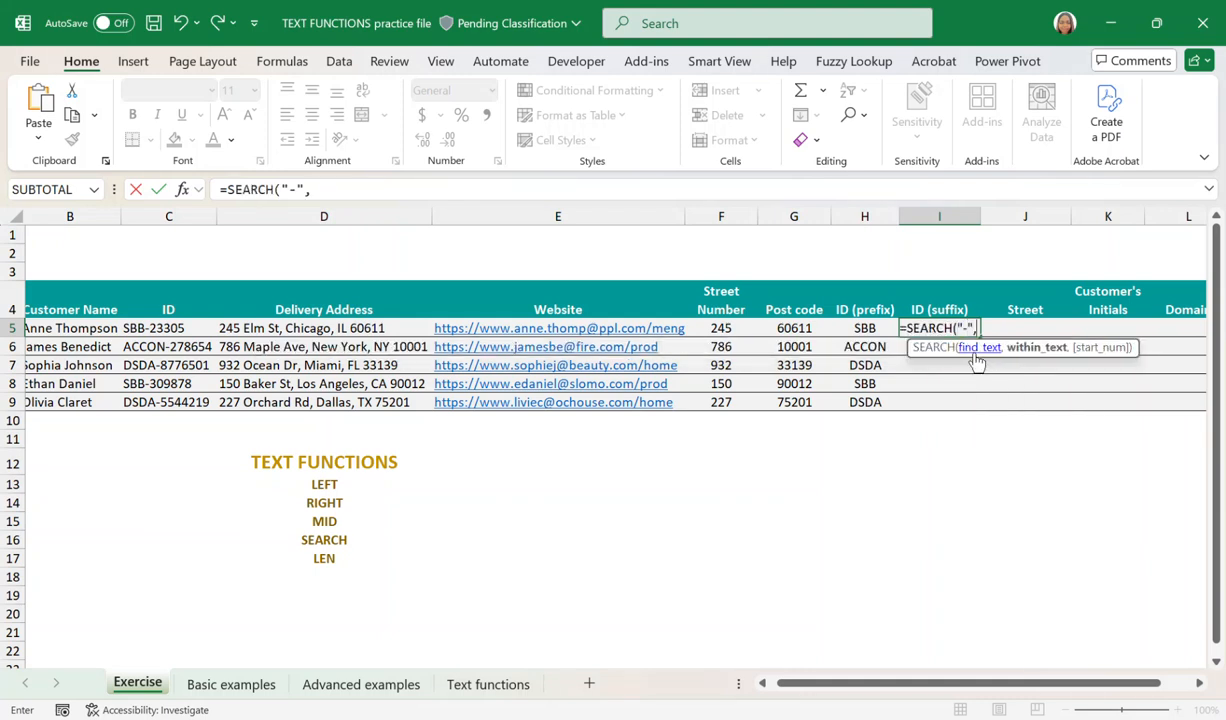
pyautogui.click(180, 330)
pyautogui.click(349, 188)
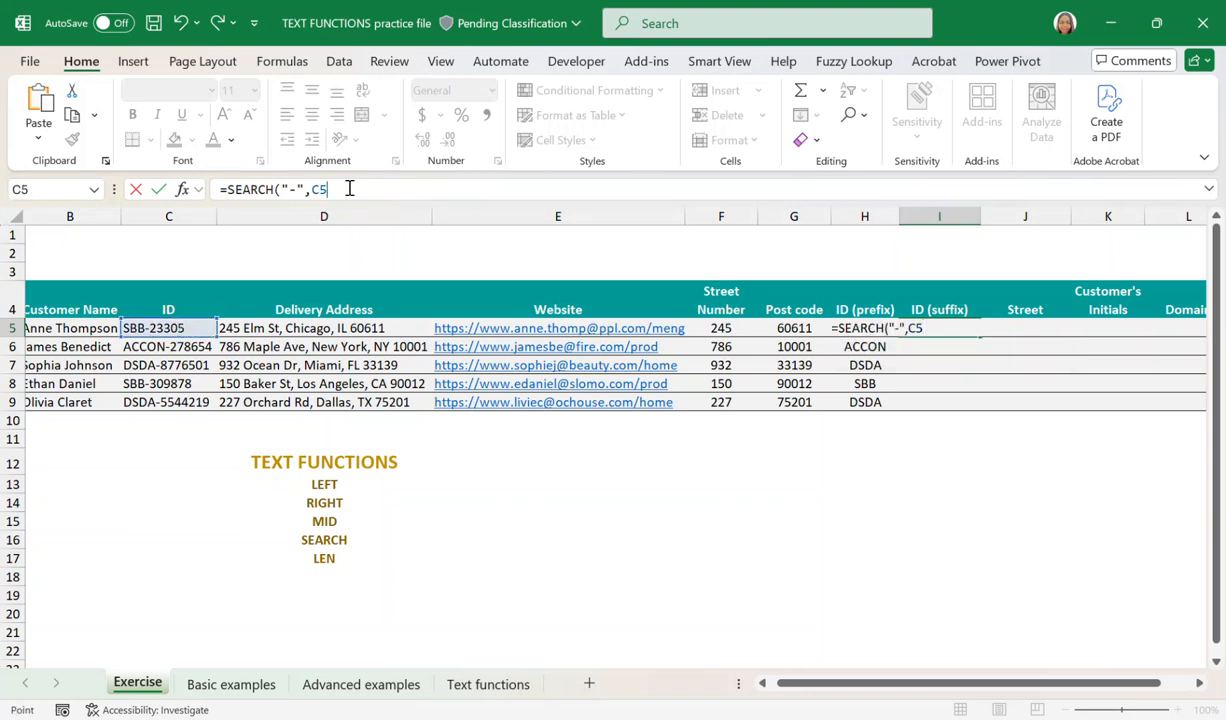
pyautogui.write(',1)')
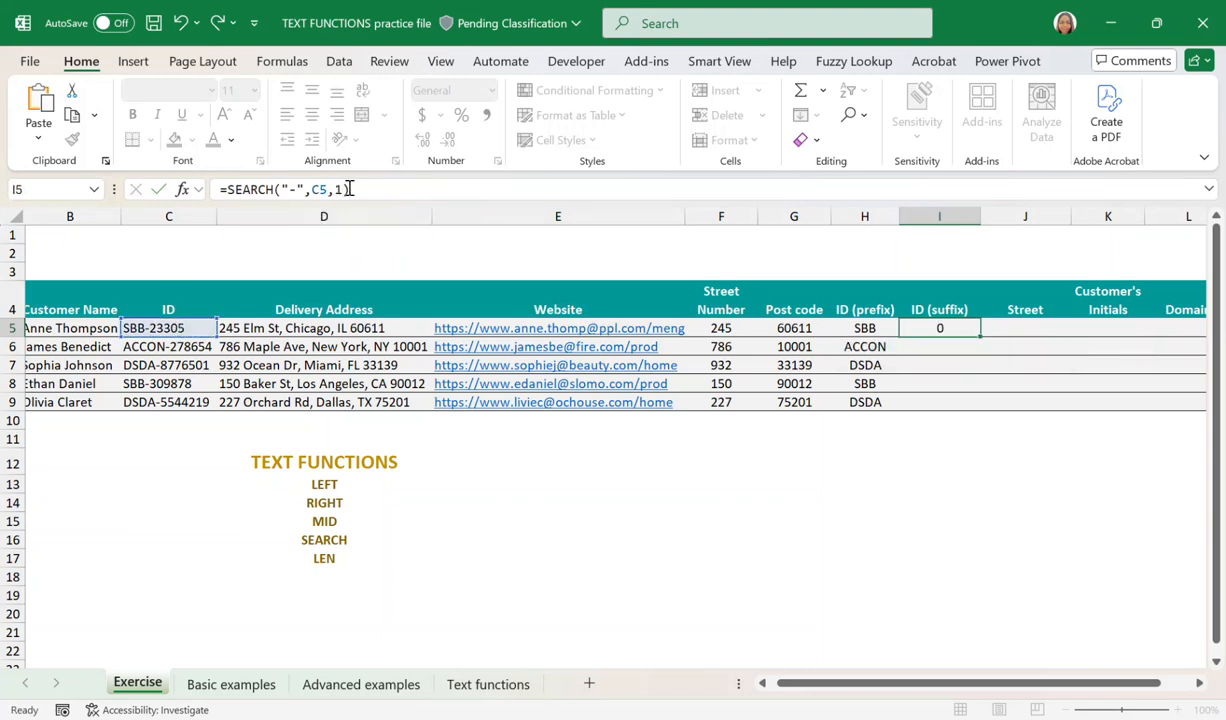
pyautogui.press('Return')
pyautogui.click(950, 327)
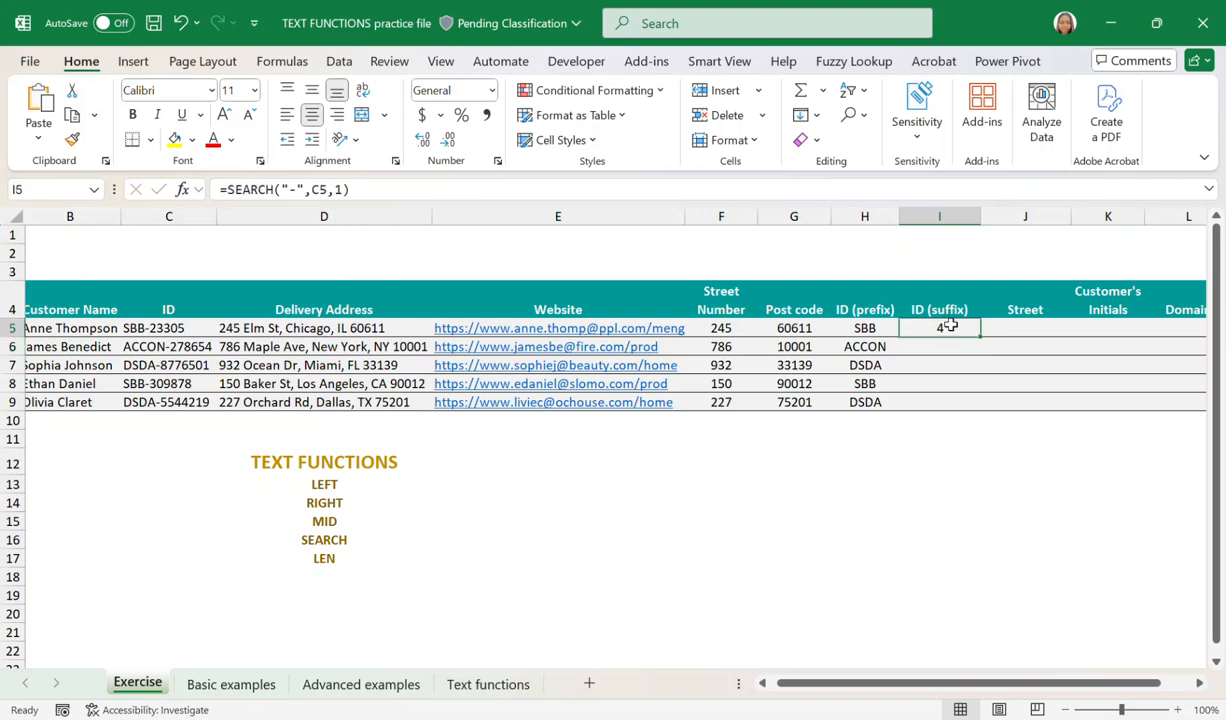
pyautogui.moveTo(981, 336); pyautogui.dragTo(968, 410)
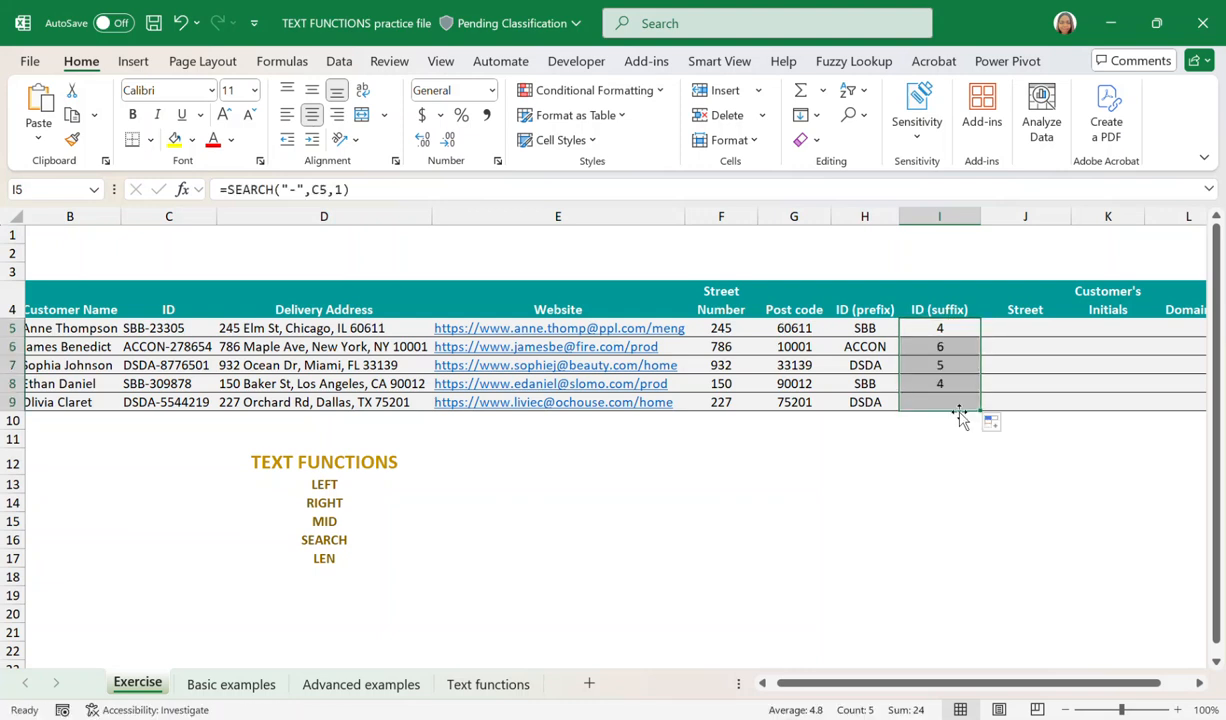
# Nest the SEARCH formula in I5 inside MID to give =MID(C5, SEARCH("-",C5,1), 1000).
pyautogui.click(938, 327)
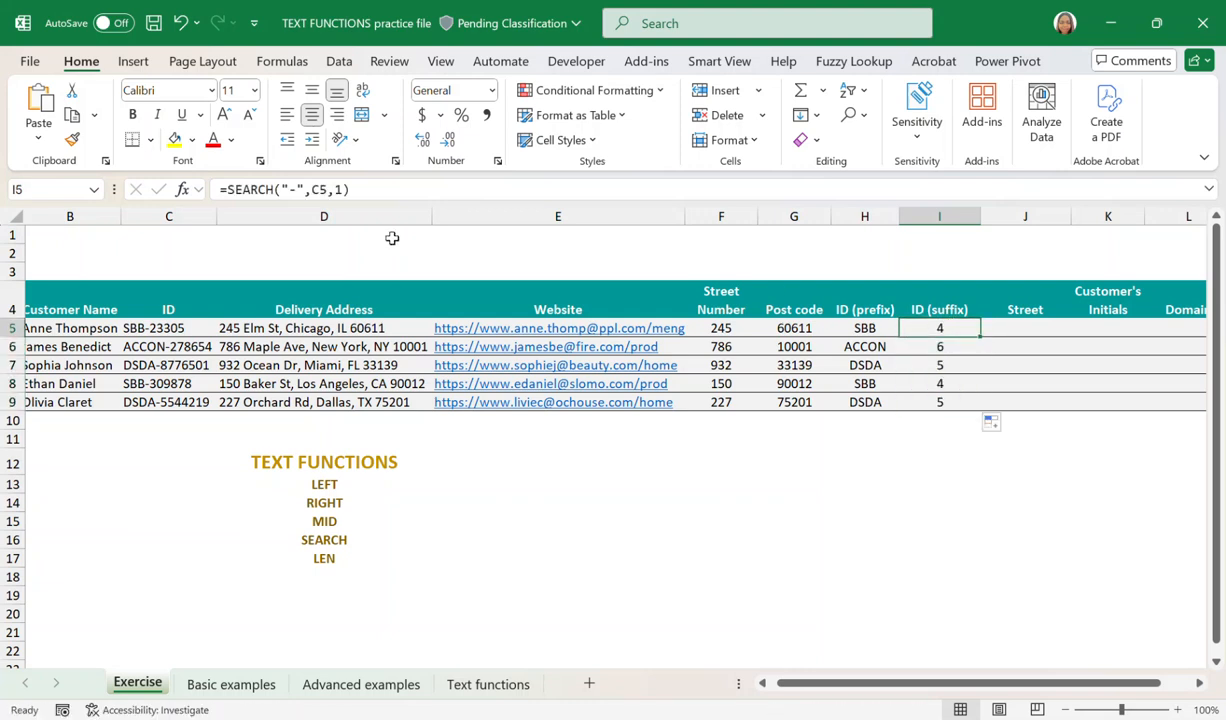
pyautogui.click(231, 191)
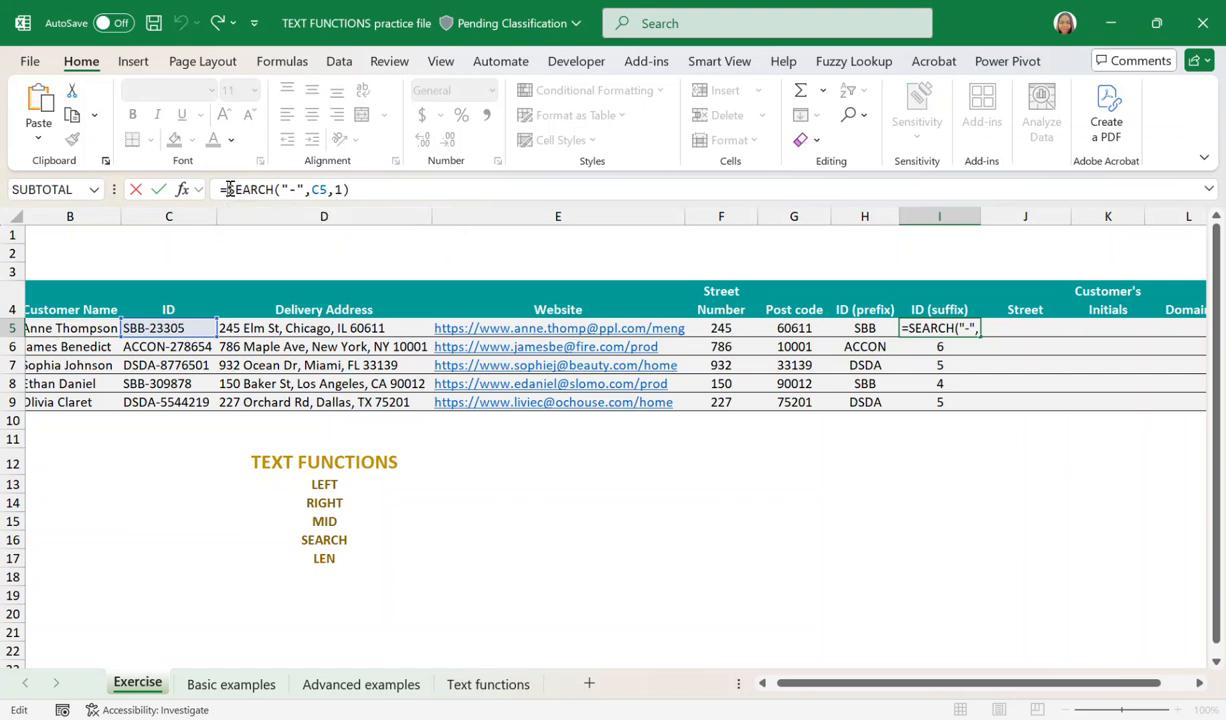
pyautogui.write('MID(')
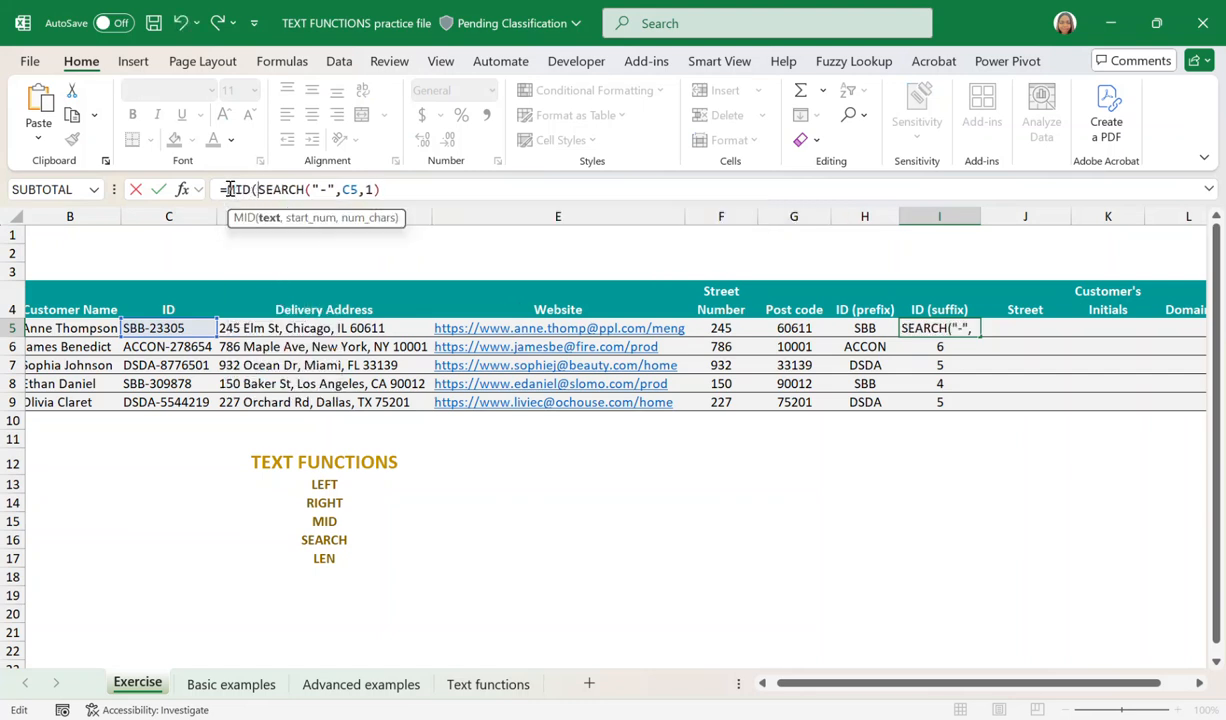
pyautogui.click(152, 328)
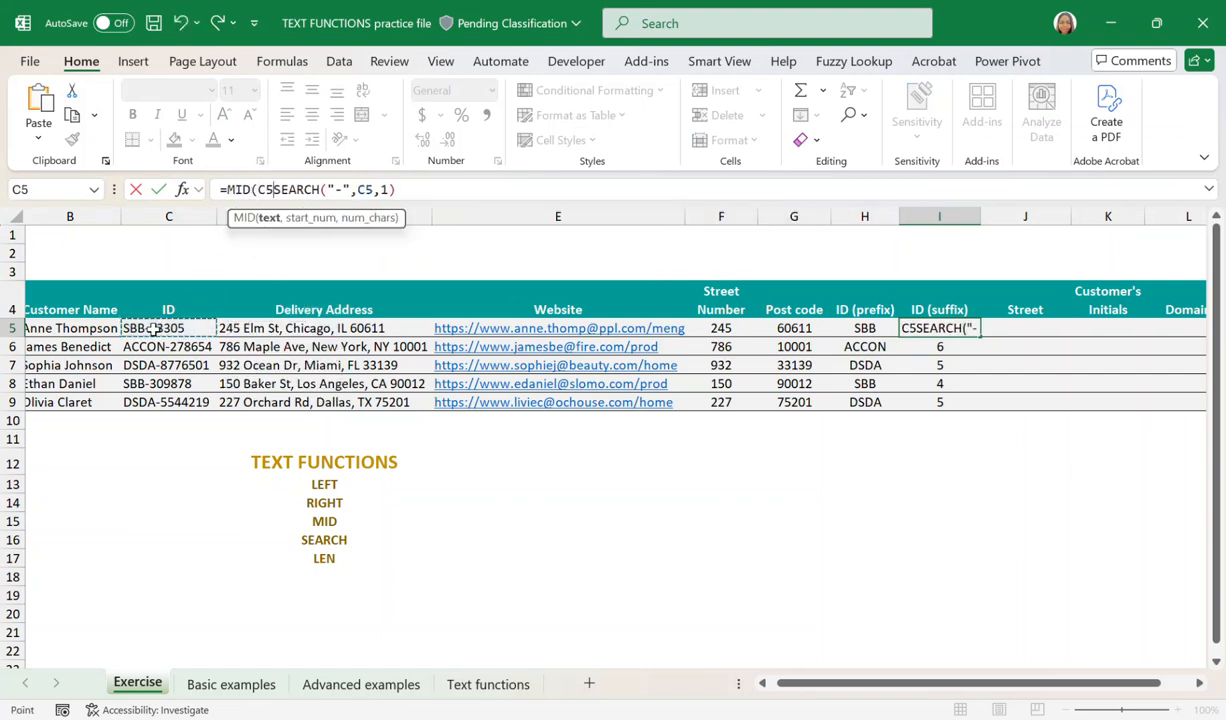
pyautogui.write(',')
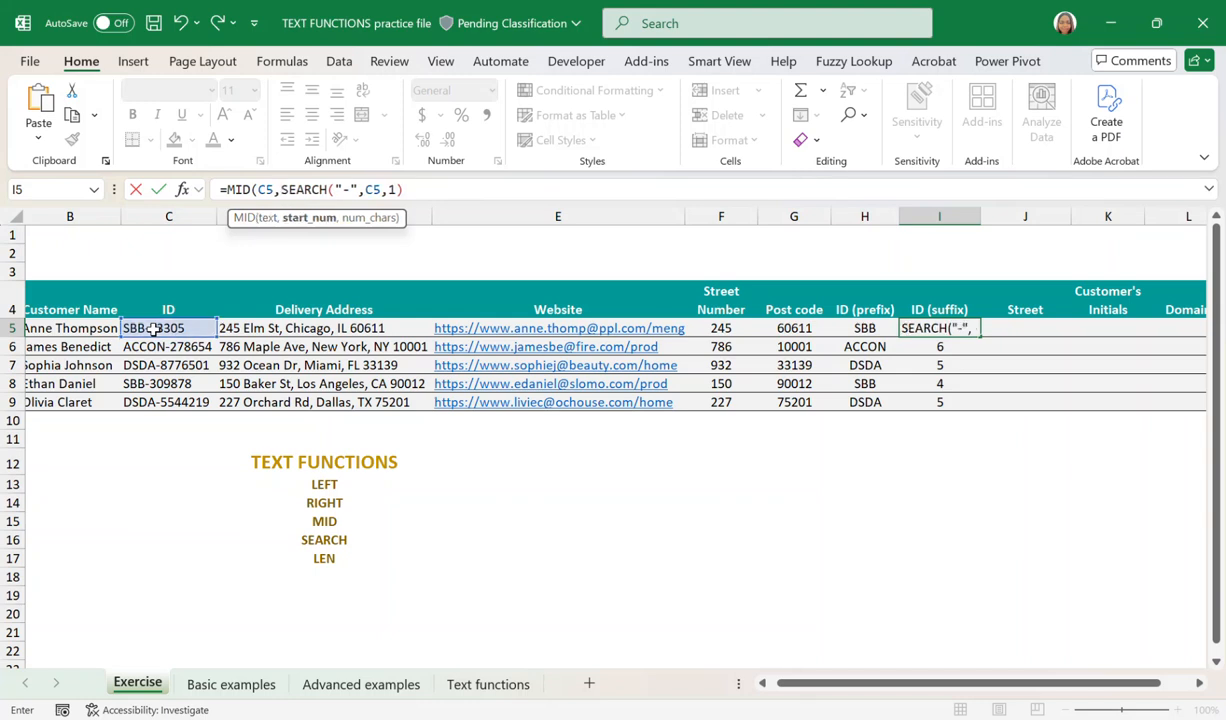
pyautogui.click(415, 190)
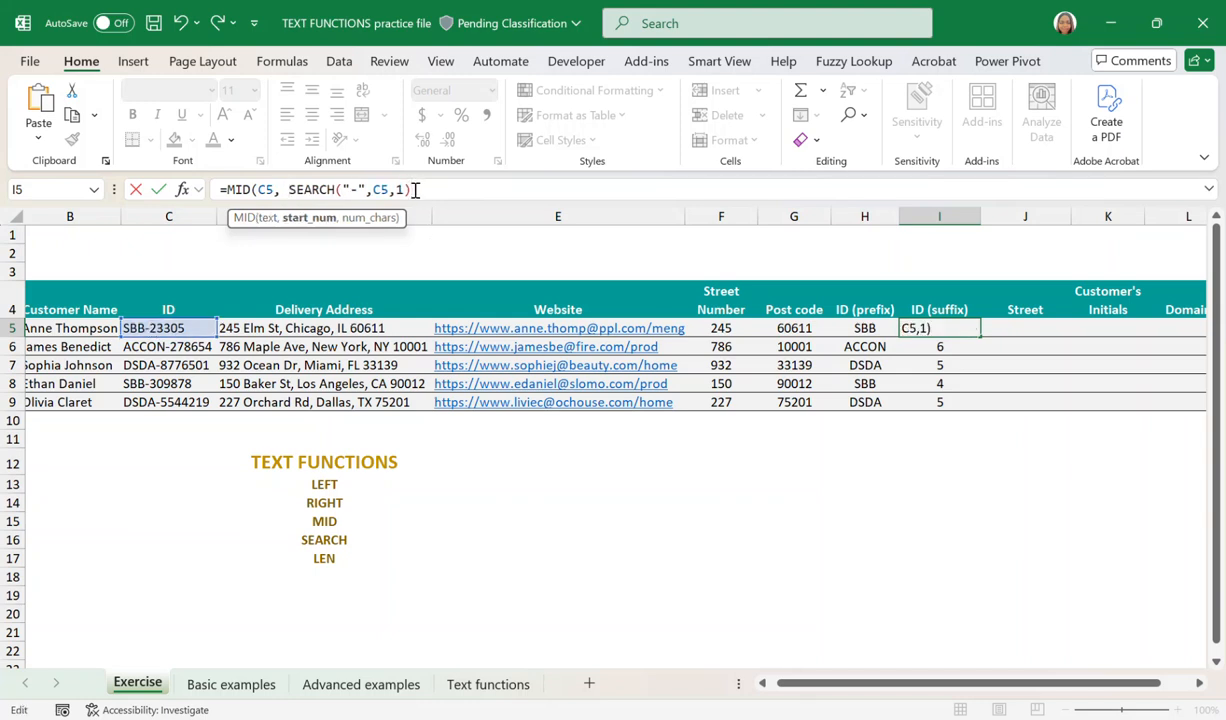
pyautogui.write(', 1000')
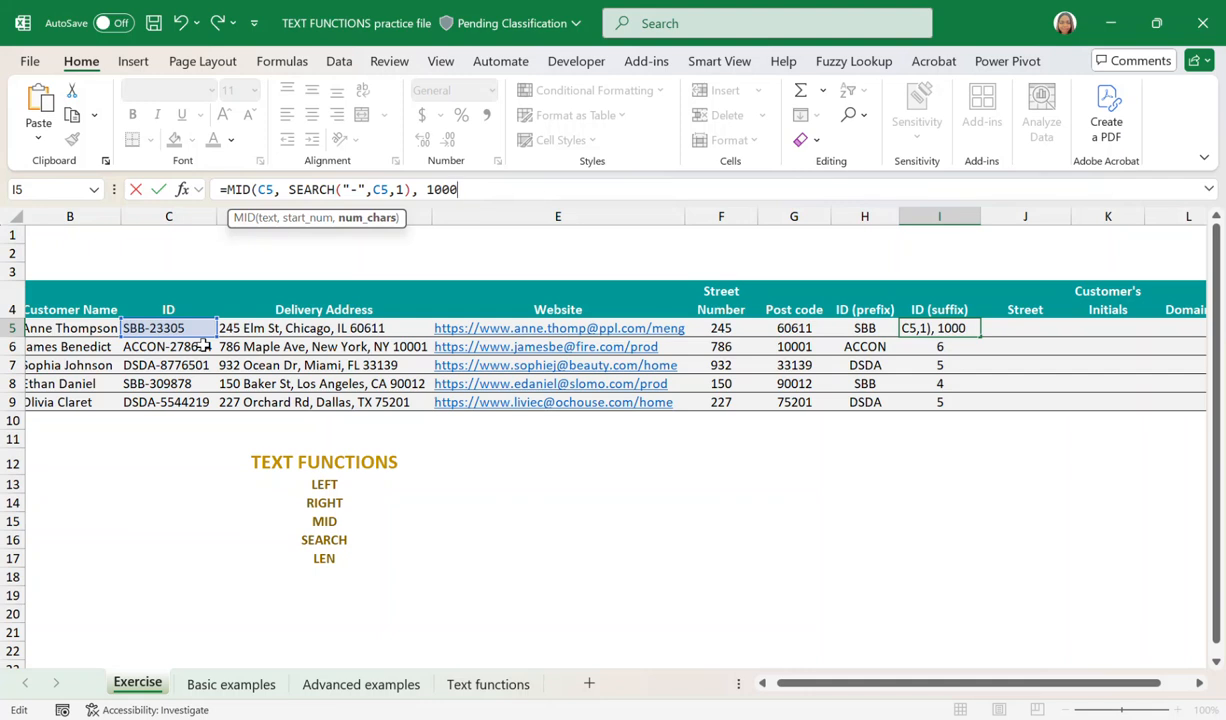
pyautogui.press('Return')
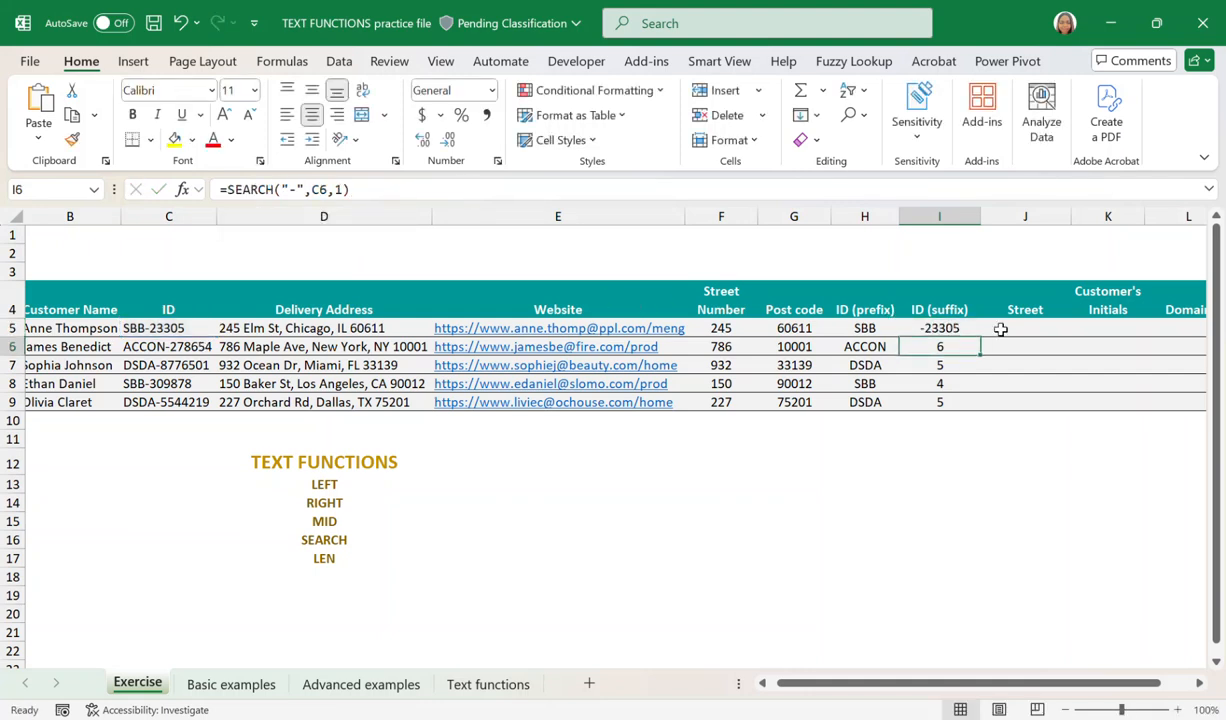
# Add 1 to the SEARCH result in I5's MID formula to skip the hyphen, and fill the formula down to I9.
pyautogui.click(958, 328)
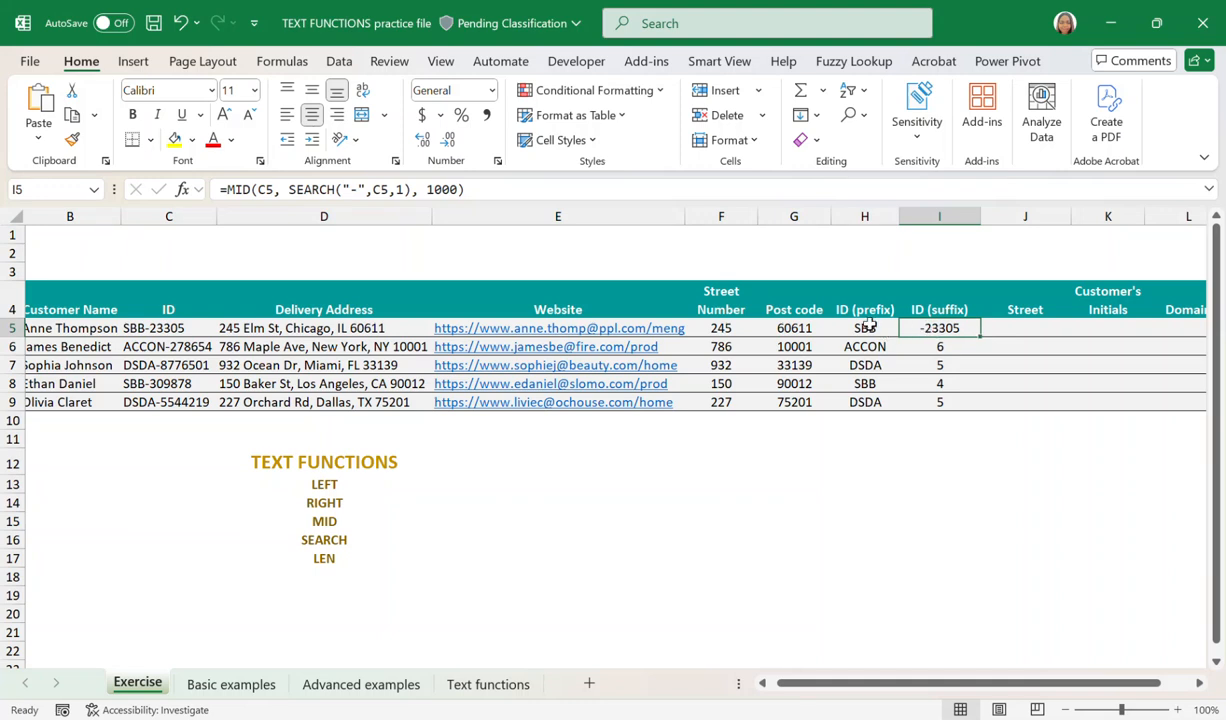
pyautogui.click(411, 191)
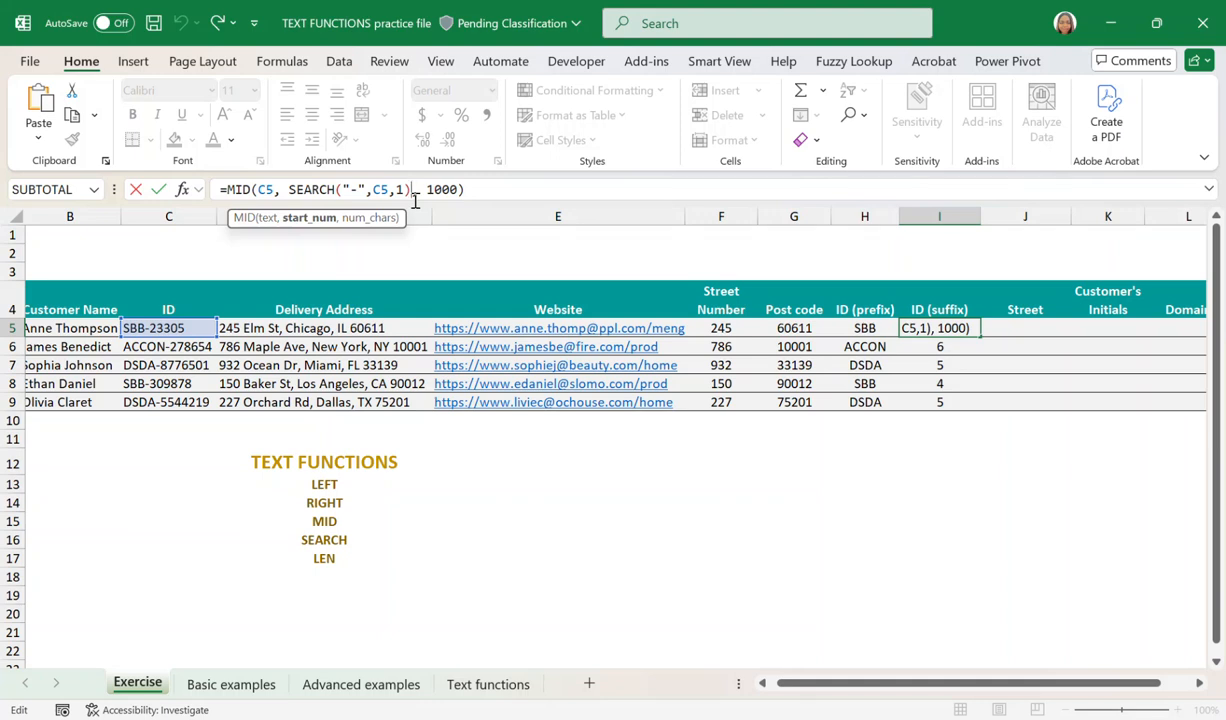
pyautogui.write('+1')
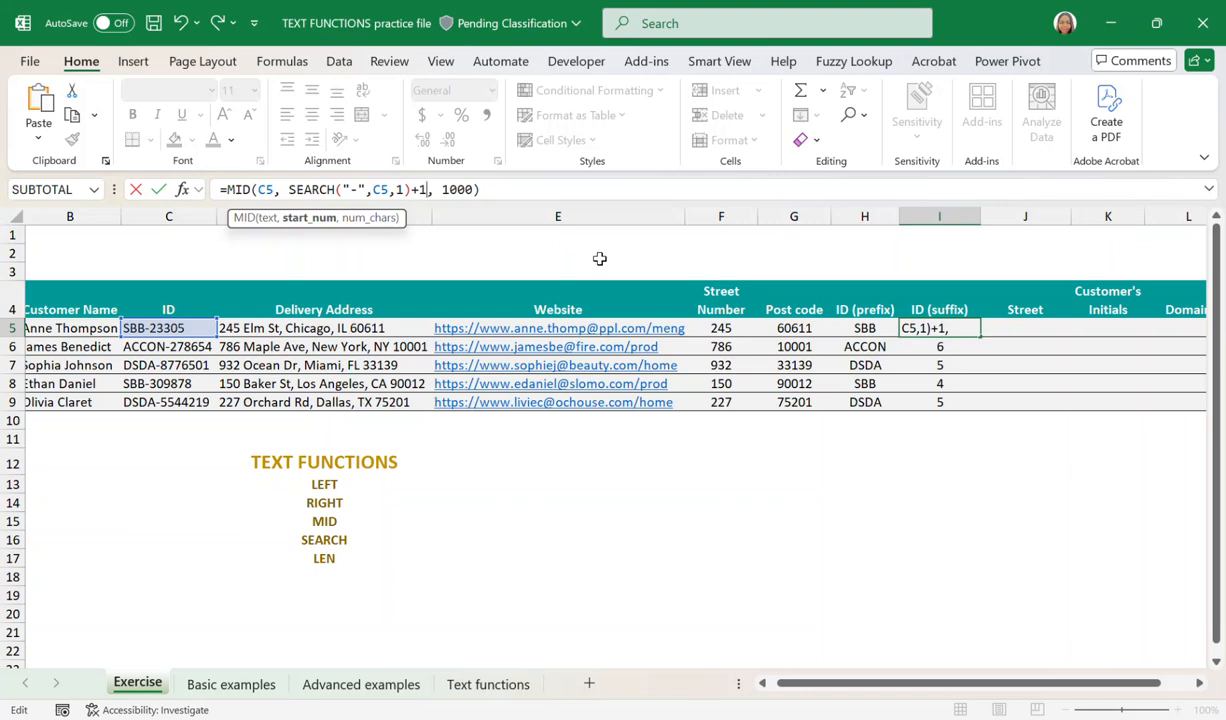
pyautogui.press('Return')
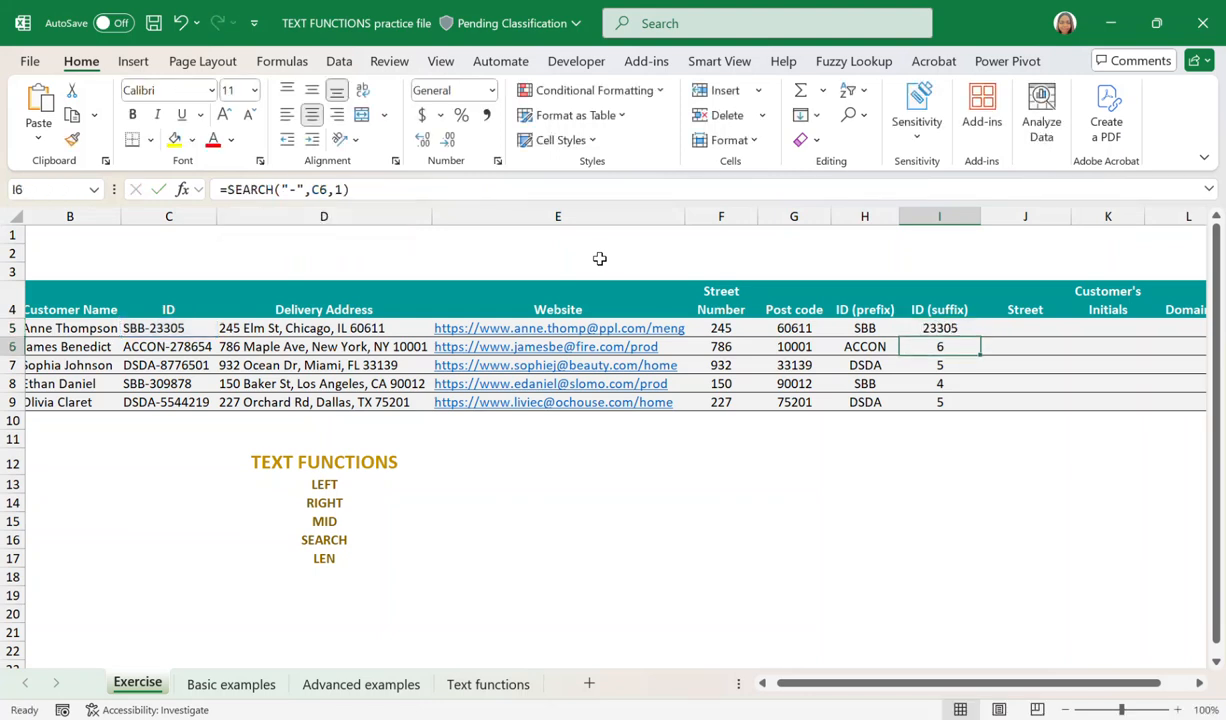
pyautogui.click(952, 331)
pyautogui.moveTo(982, 338); pyautogui.dragTo(972, 410)
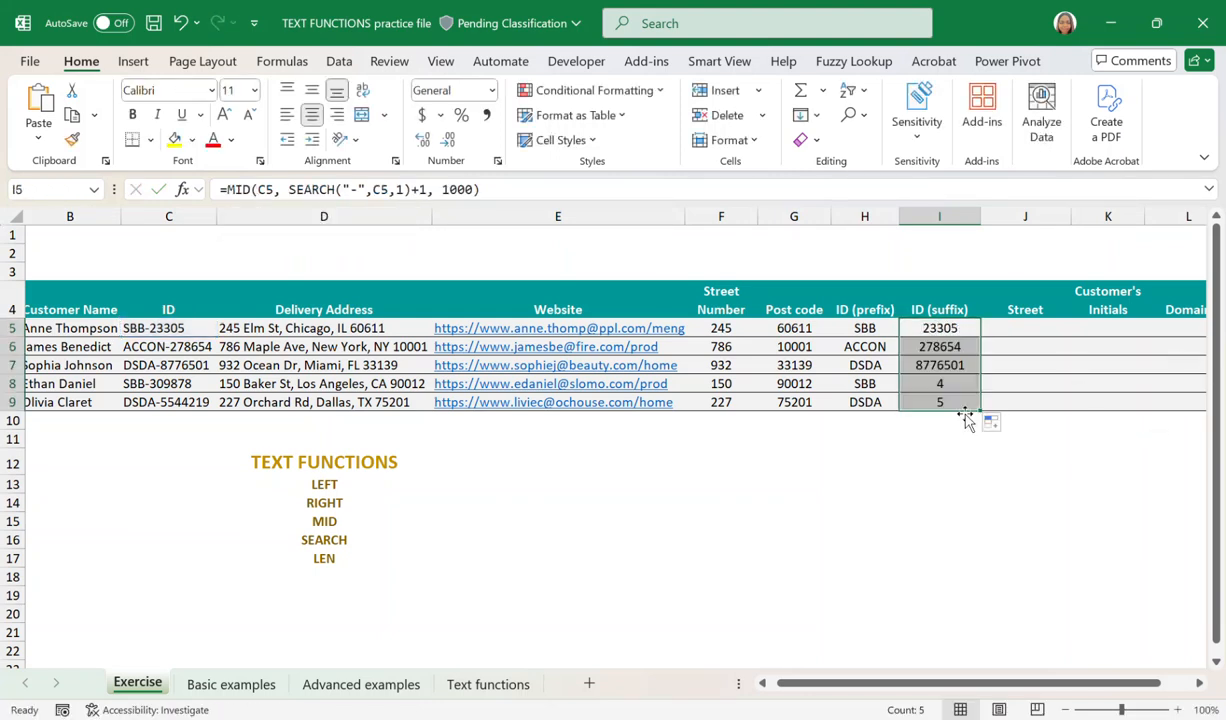
pyautogui.click(962, 443)
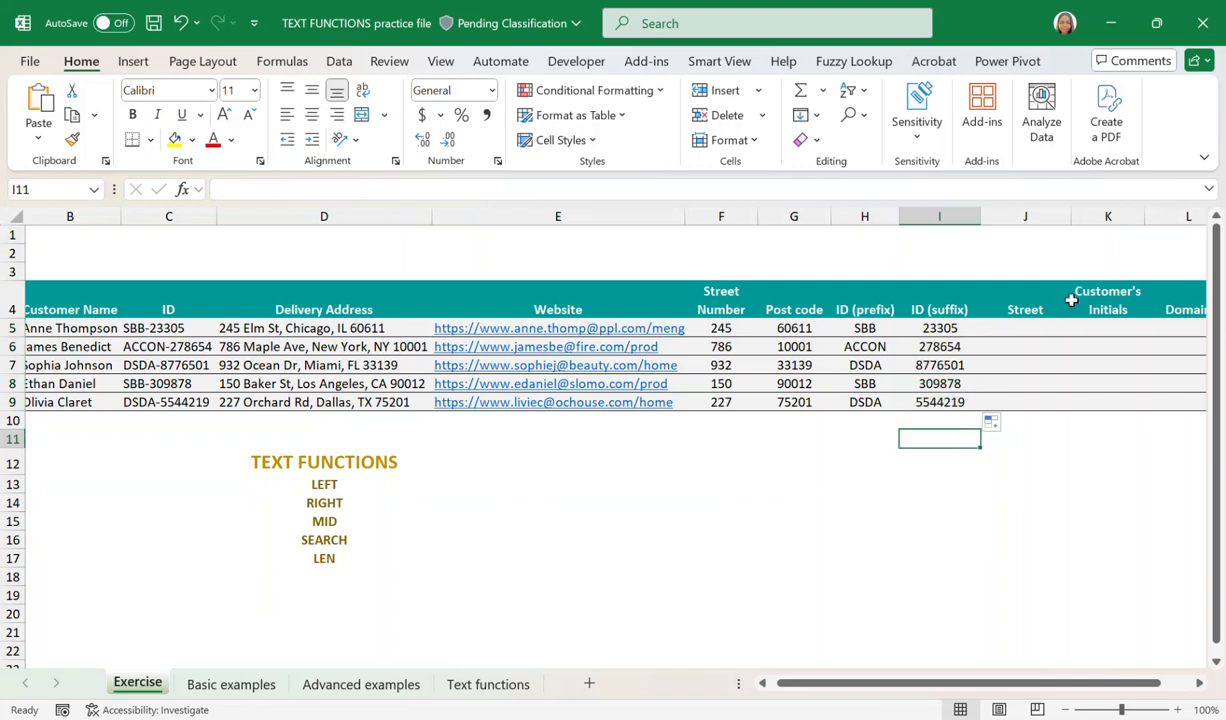
# Examine the delivery addresses in column D to see where the street name sits, for the Street column.
pyautogui.click(1045, 327)
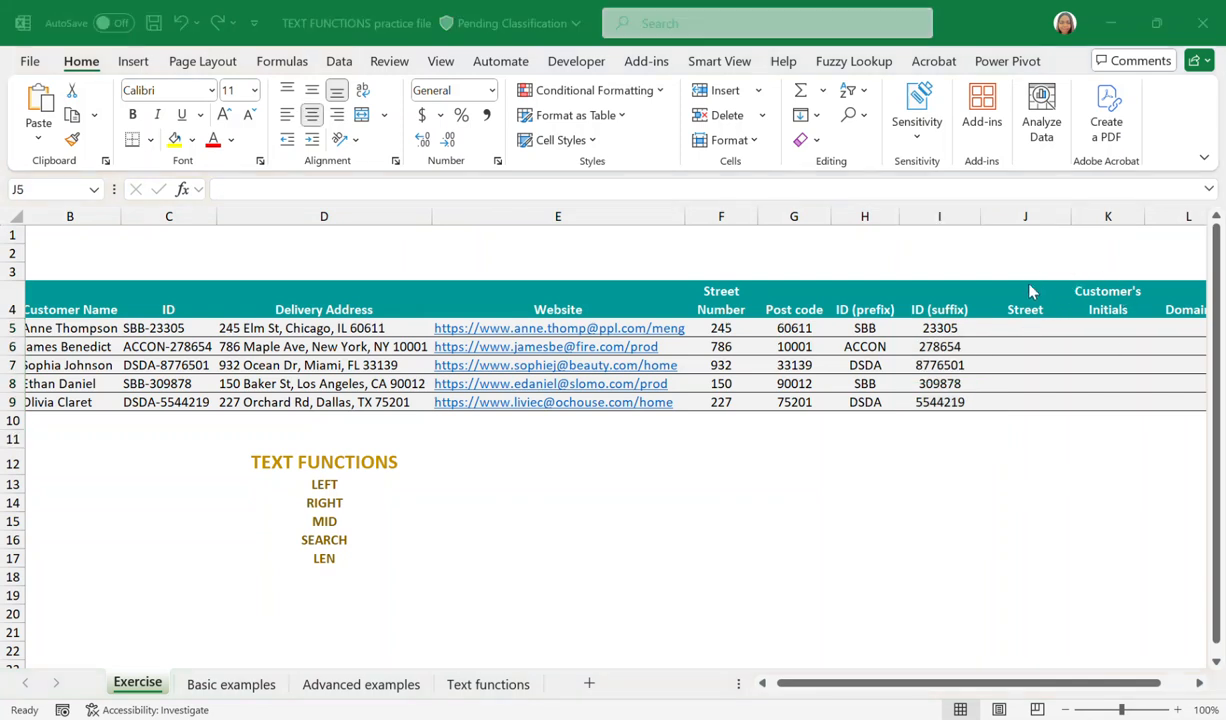
pyautogui.click(1023, 292)
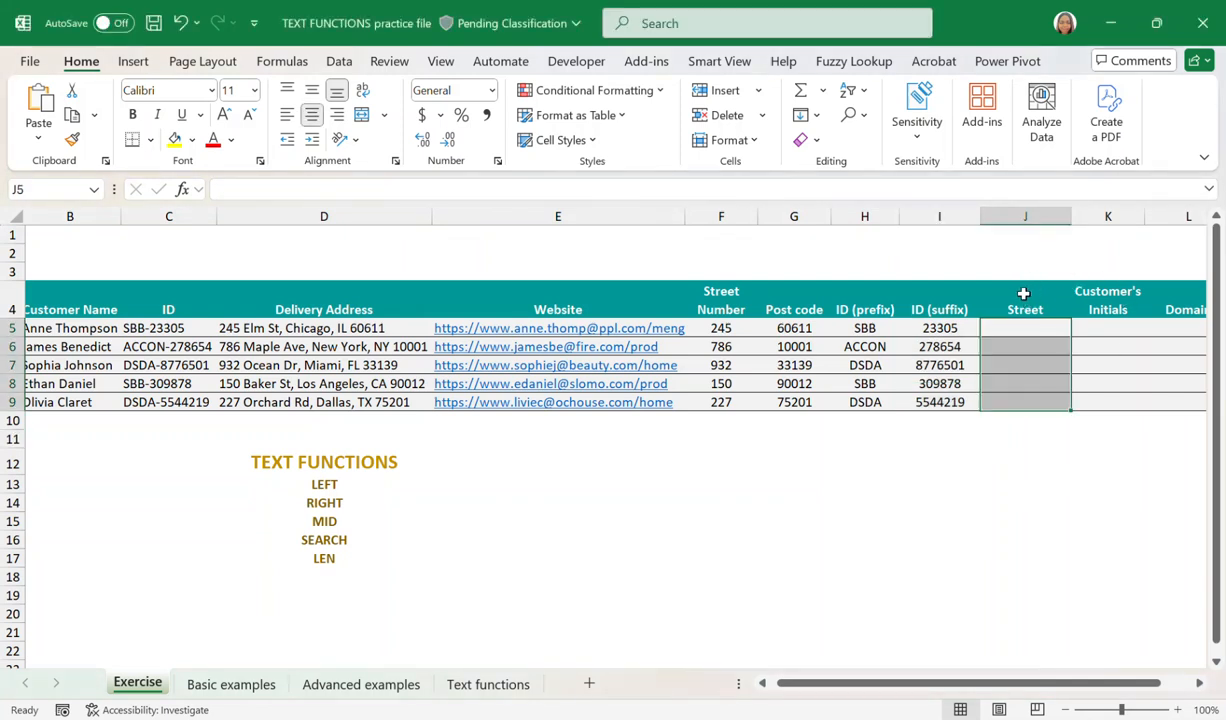
pyautogui.click(1023, 293)
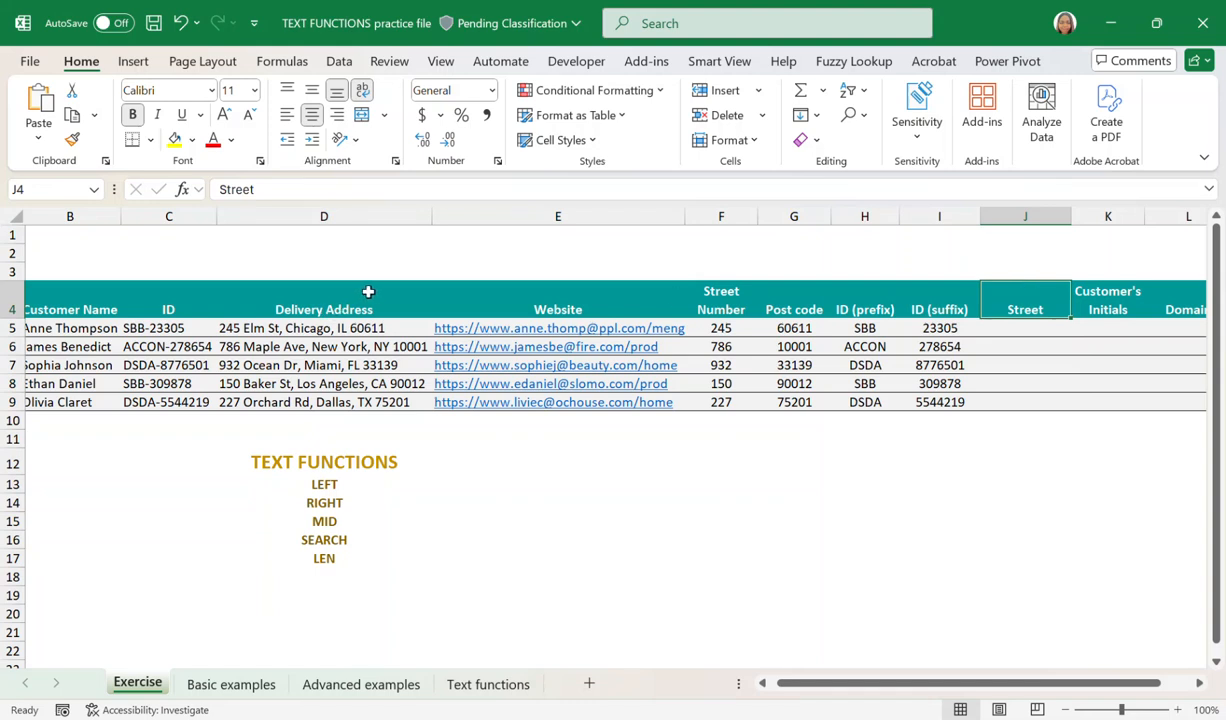
pyautogui.moveTo(350, 285); pyautogui.dragTo(358, 404)
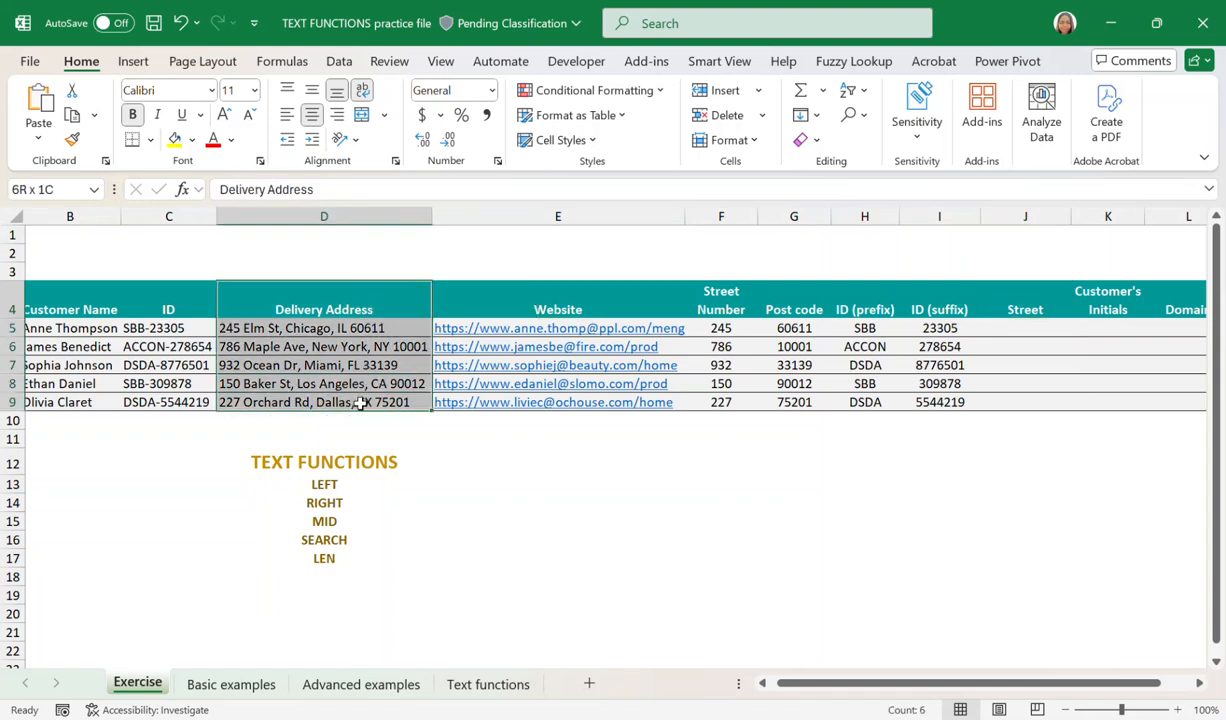
pyautogui.click(242, 326)
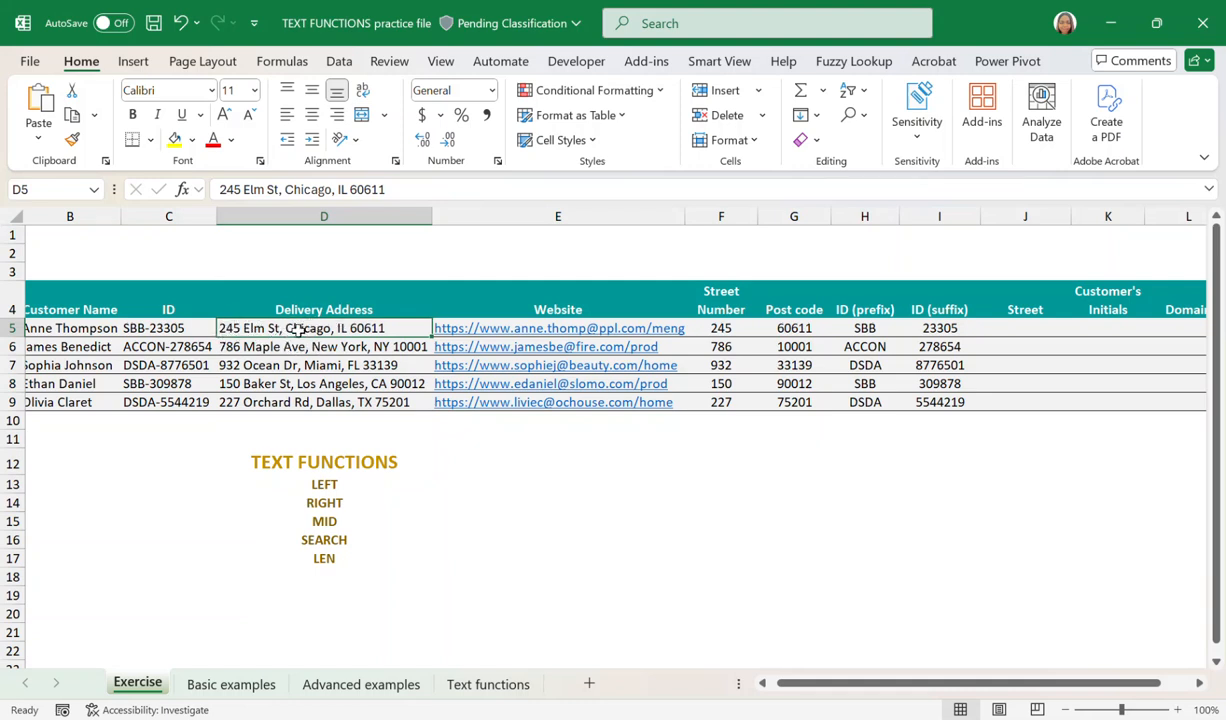
# Enter =SEARCH(",",D5,1) in J5 to locate the first comma in the delivery address.
pyautogui.click(252, 346)
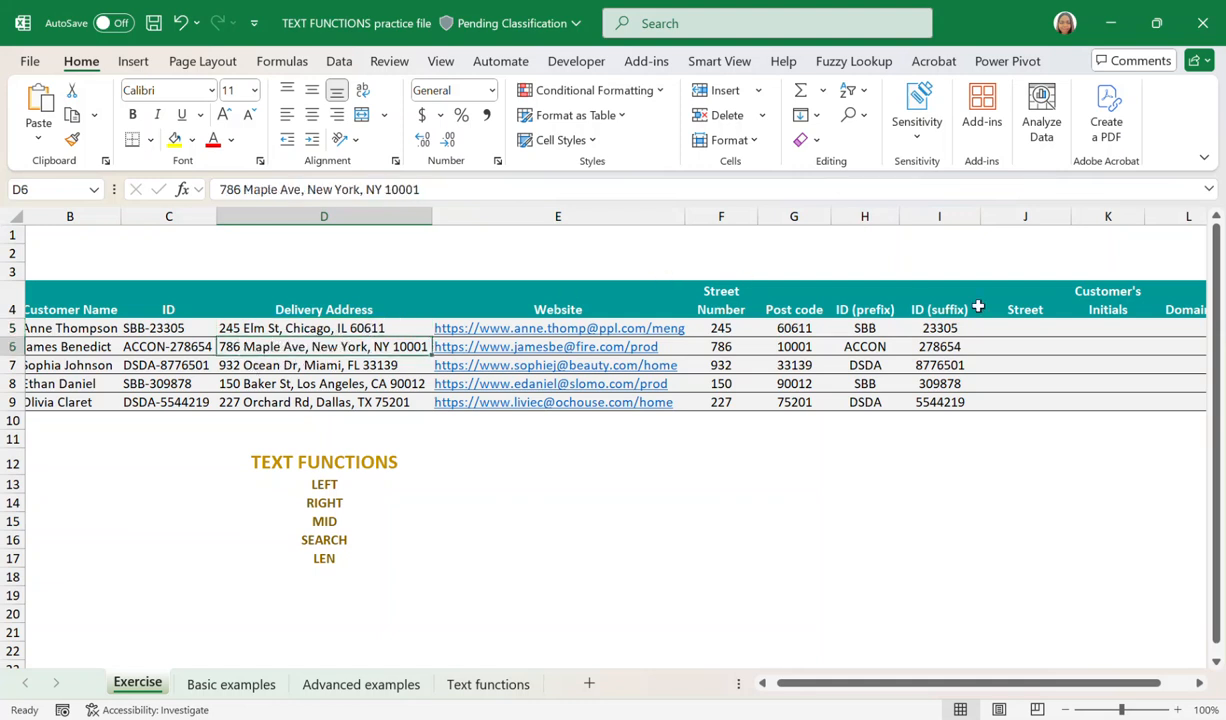
pyautogui.click(1017, 328)
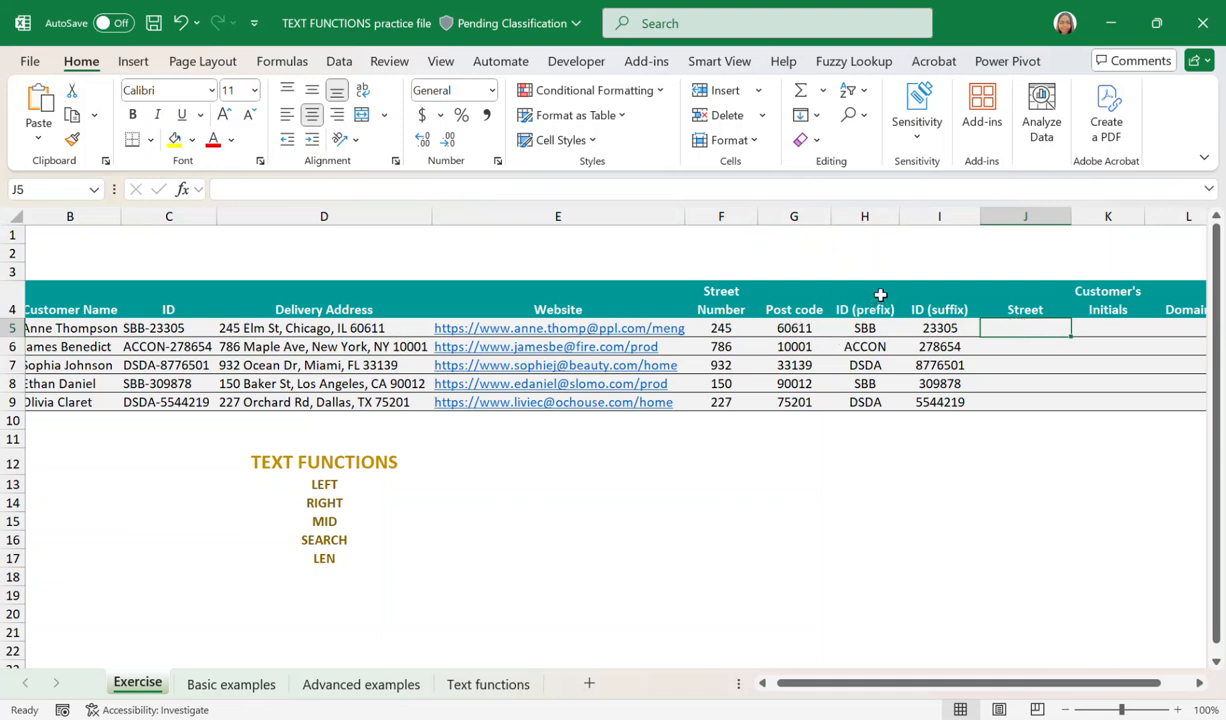
pyautogui.moveTo(876, 296); pyautogui.dragTo(866, 401)
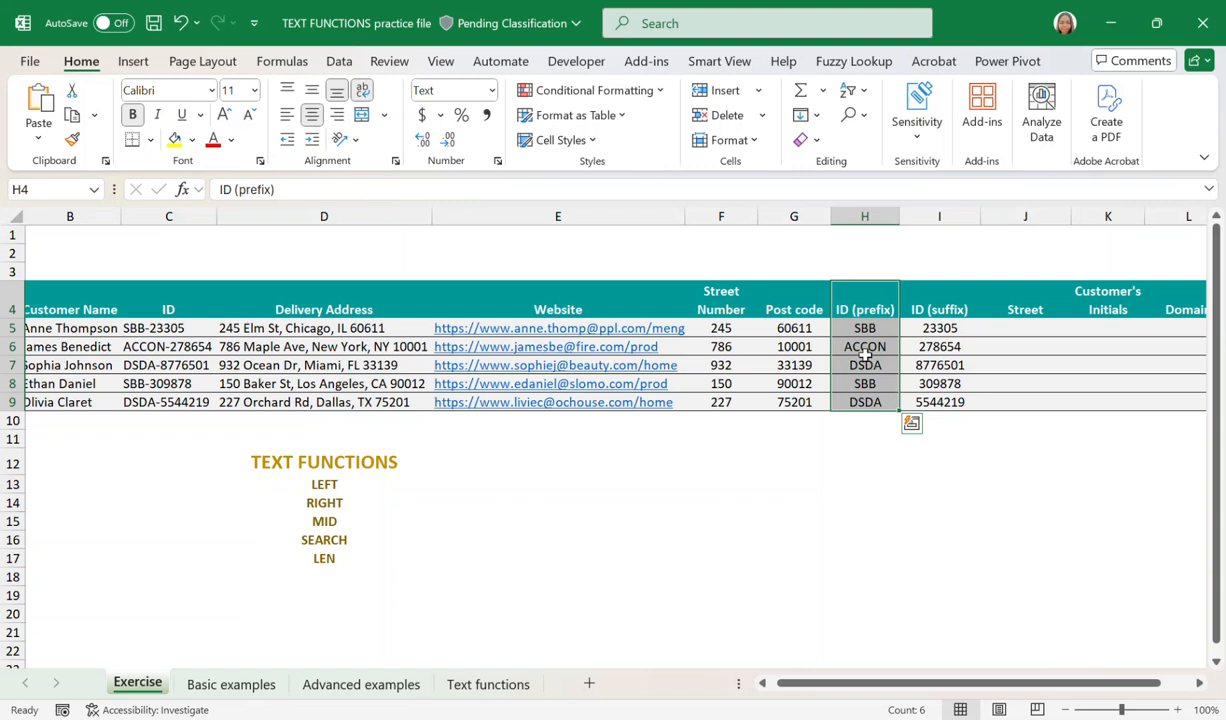
pyautogui.click(1026, 328)
pyautogui.write('=')
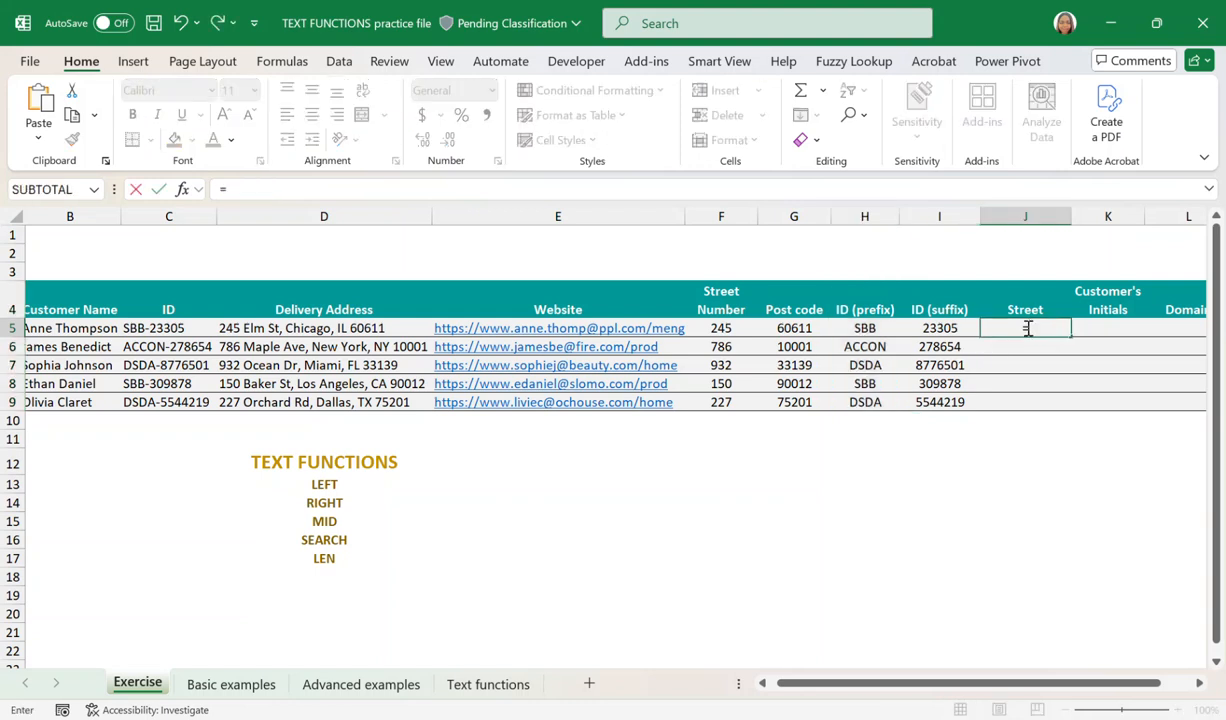
pyautogui.write('SEAR')
pyautogui.press('Tab')
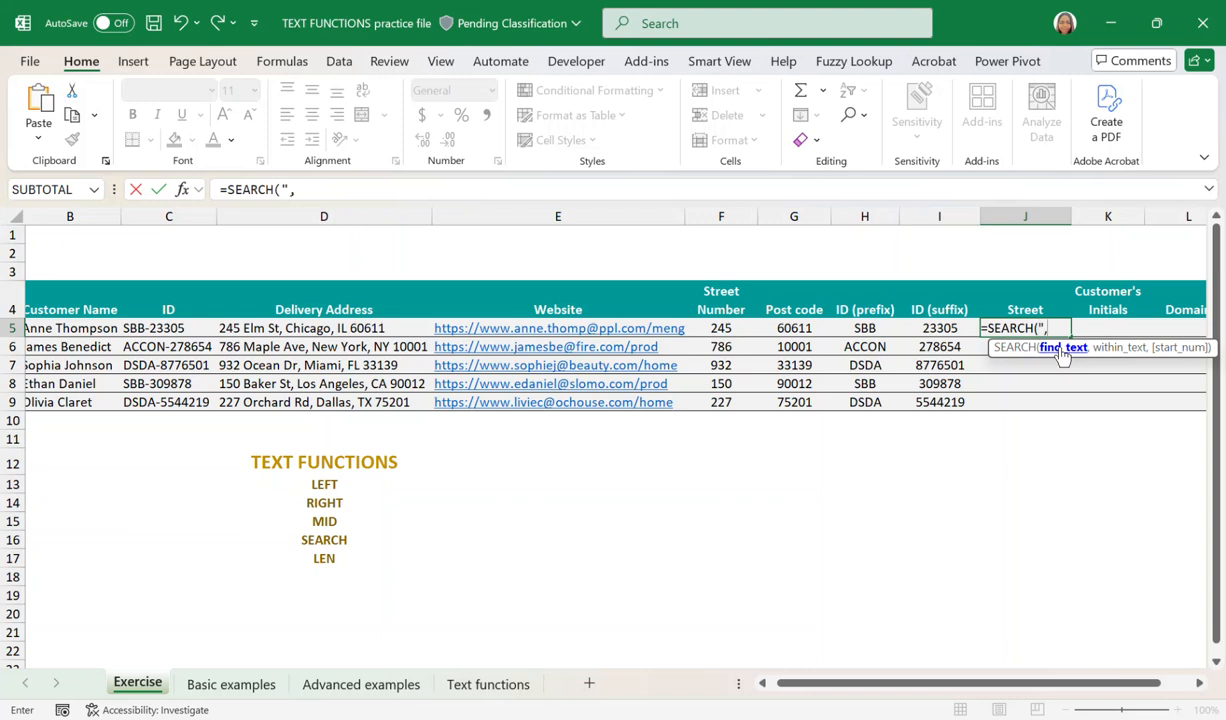
pyautogui.write('",",')
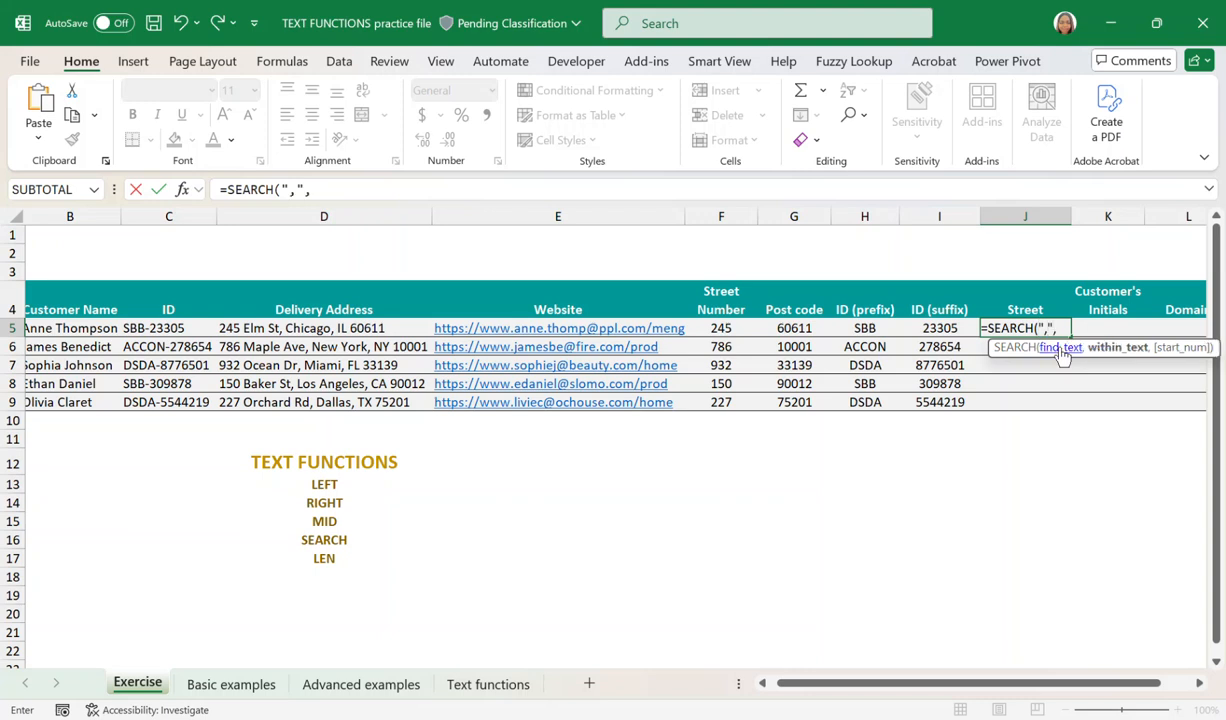
pyautogui.click(303, 330)
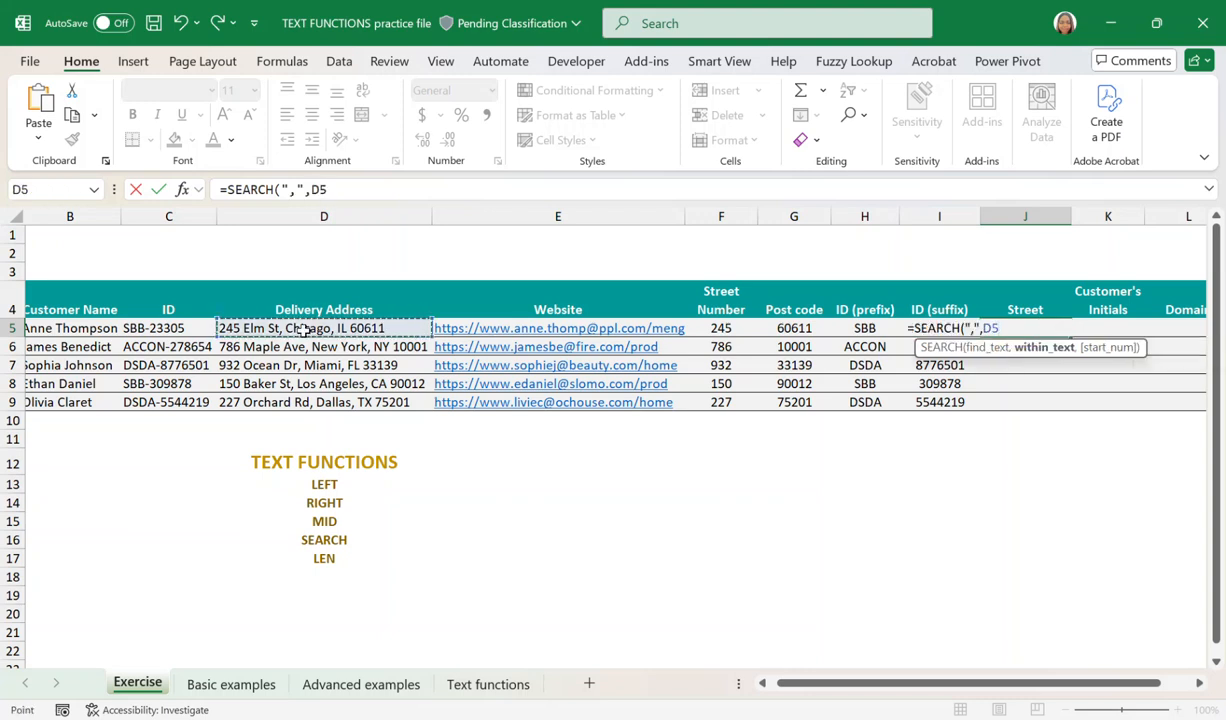
pyautogui.write(',')
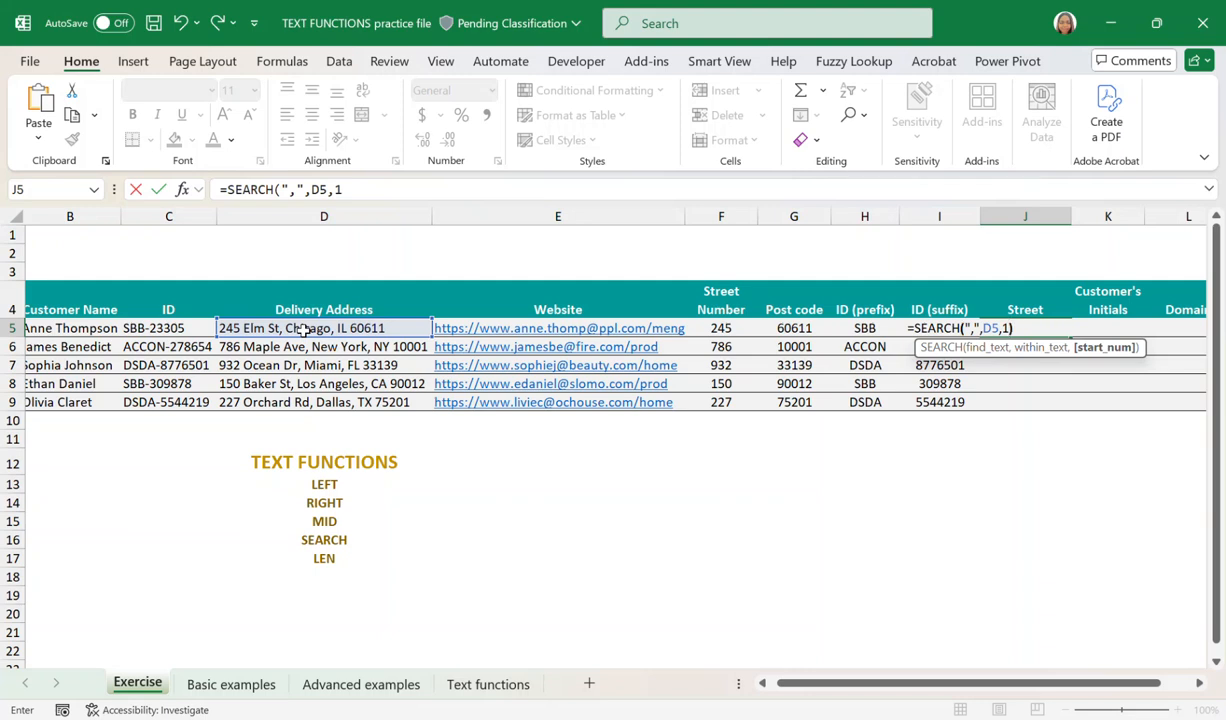
pyautogui.write('1)')
pyautogui.press('Return')
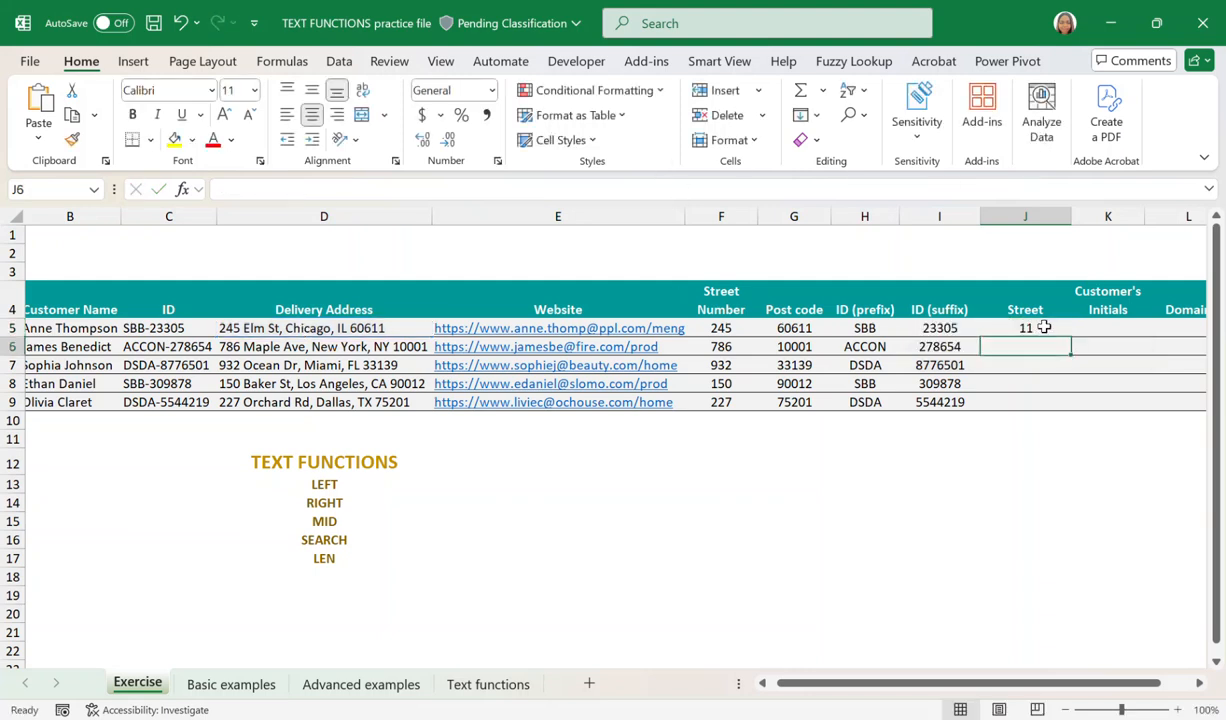
# Fill the SEARCH formula in J5 down to J9 and check the comma's position in the D5 address.
pyautogui.click(1040, 329)
pyautogui.moveTo(1071, 333); pyautogui.dragTo(1062, 410)
pyautogui.click(1027, 331)
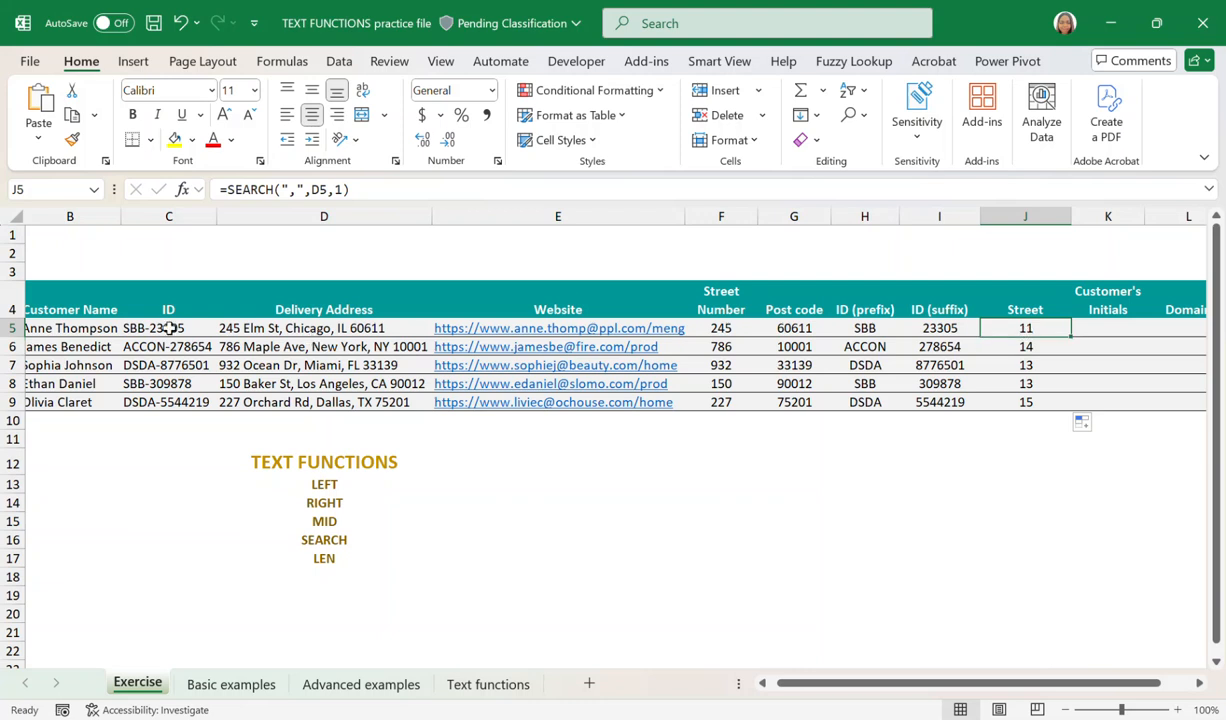
pyautogui.click(258, 330)
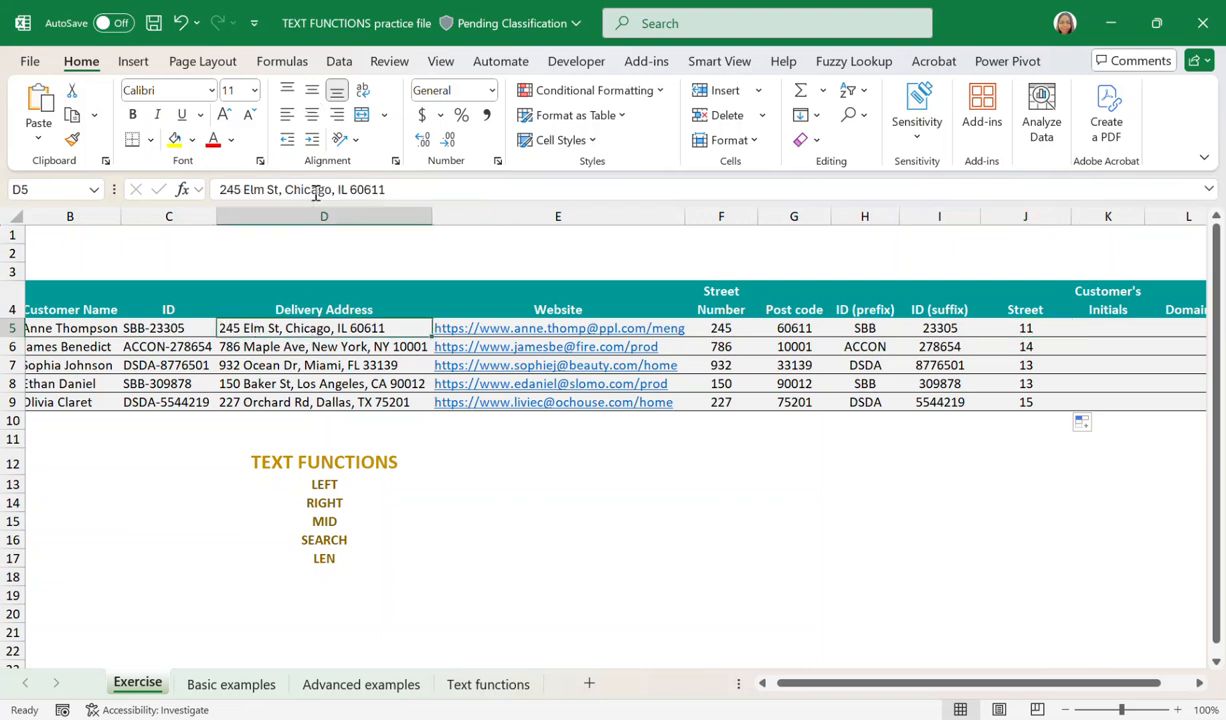
pyautogui.click(283, 190)
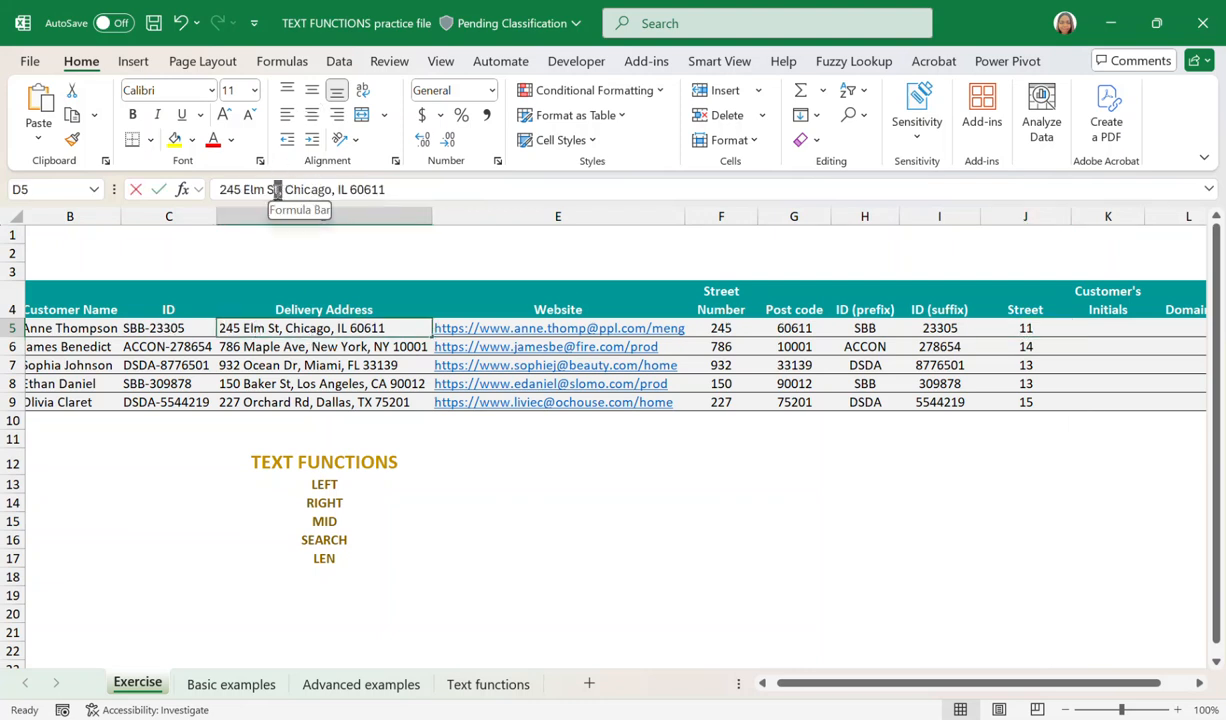
pyautogui.click(281, 190)
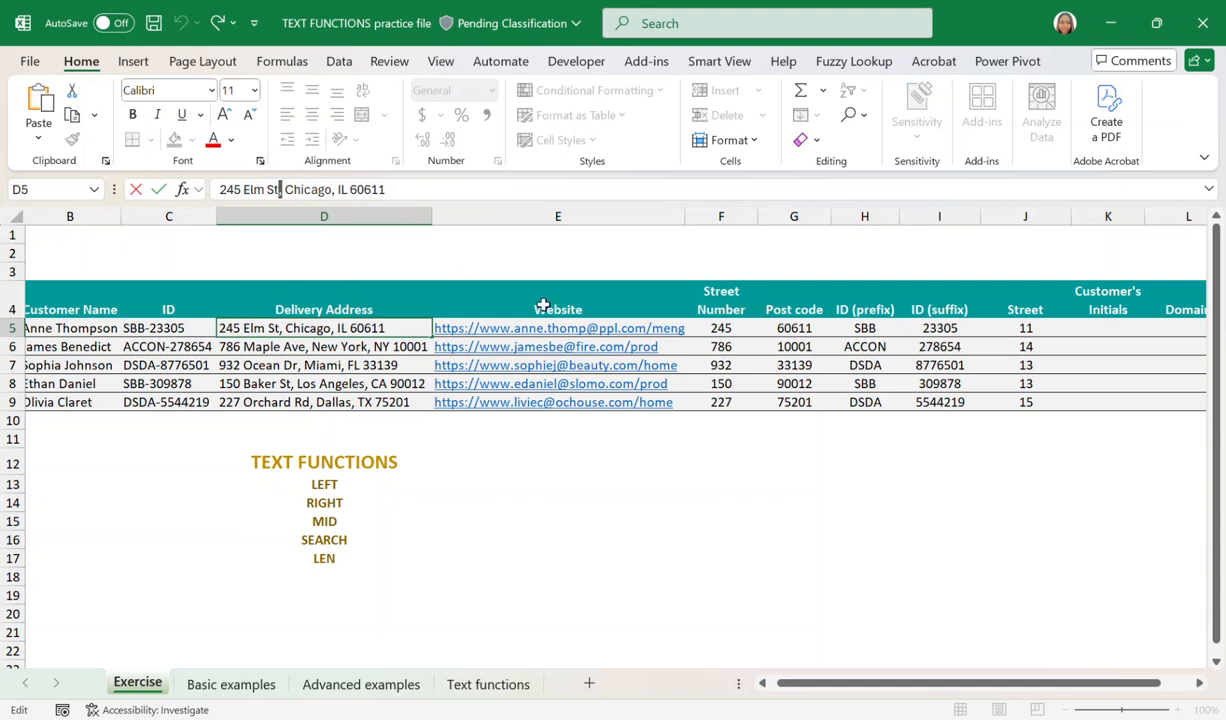
pyautogui.click(1025, 327)
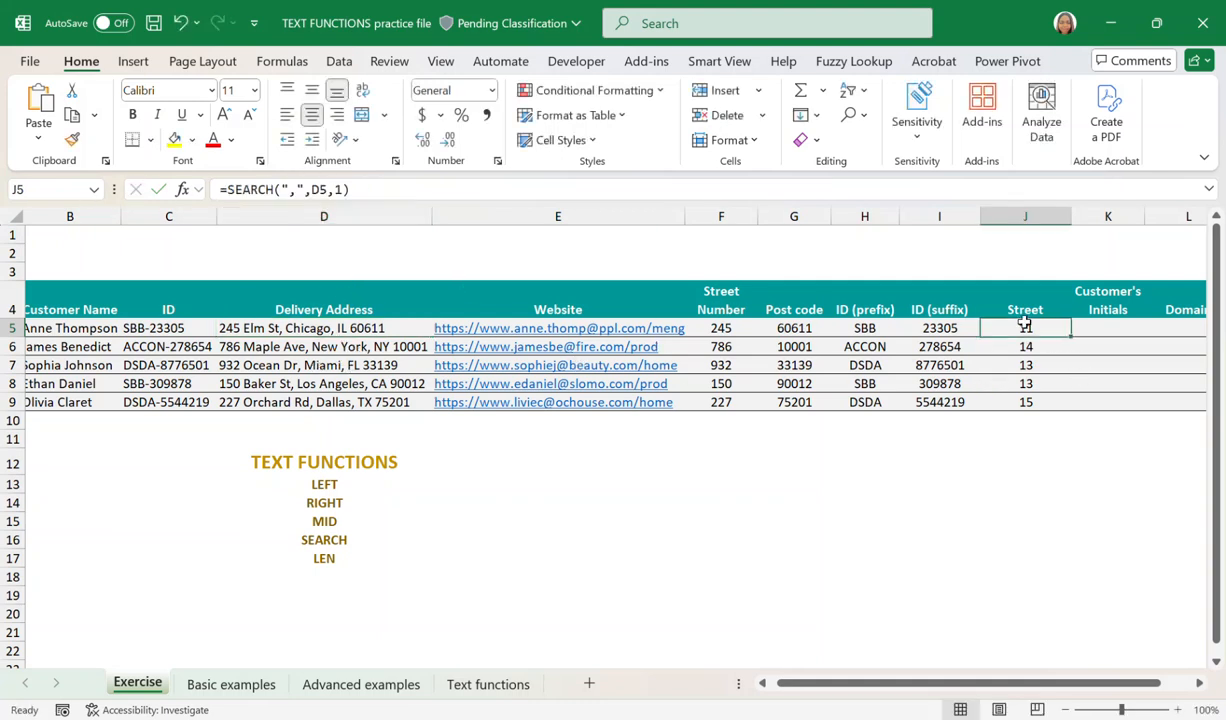
pyautogui.click(358, 190)
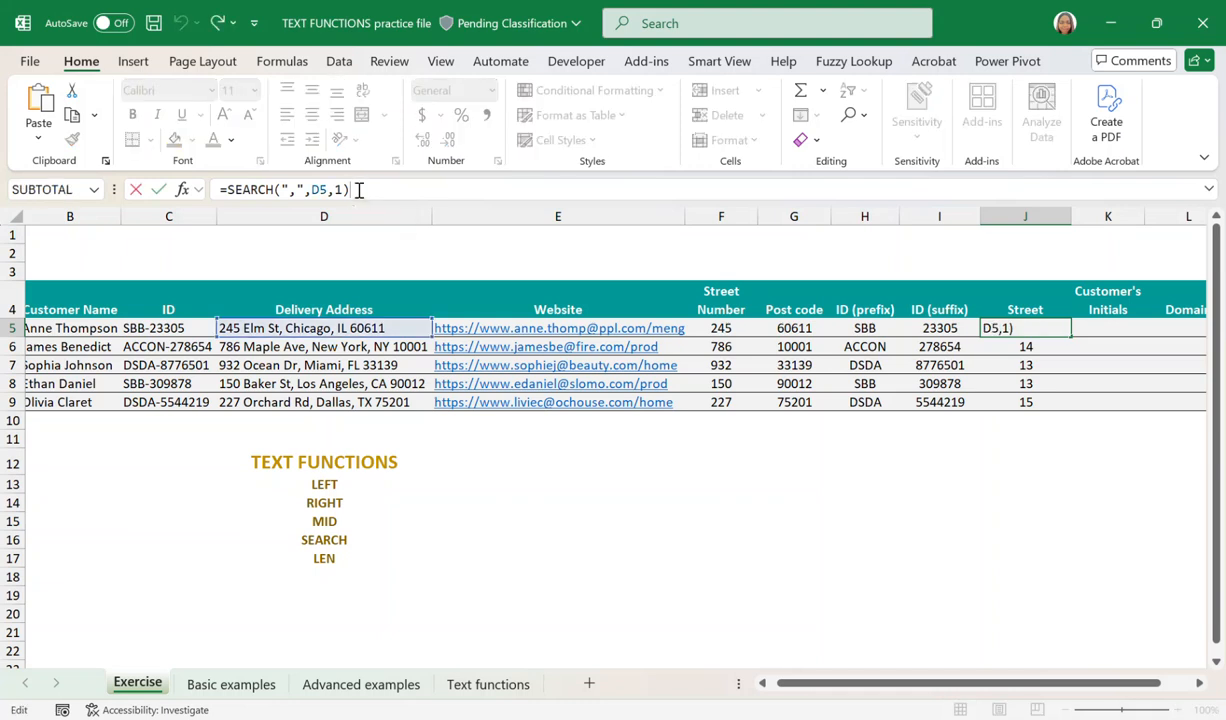
pyautogui.click(229, 190)
pyautogui.press('Tab')
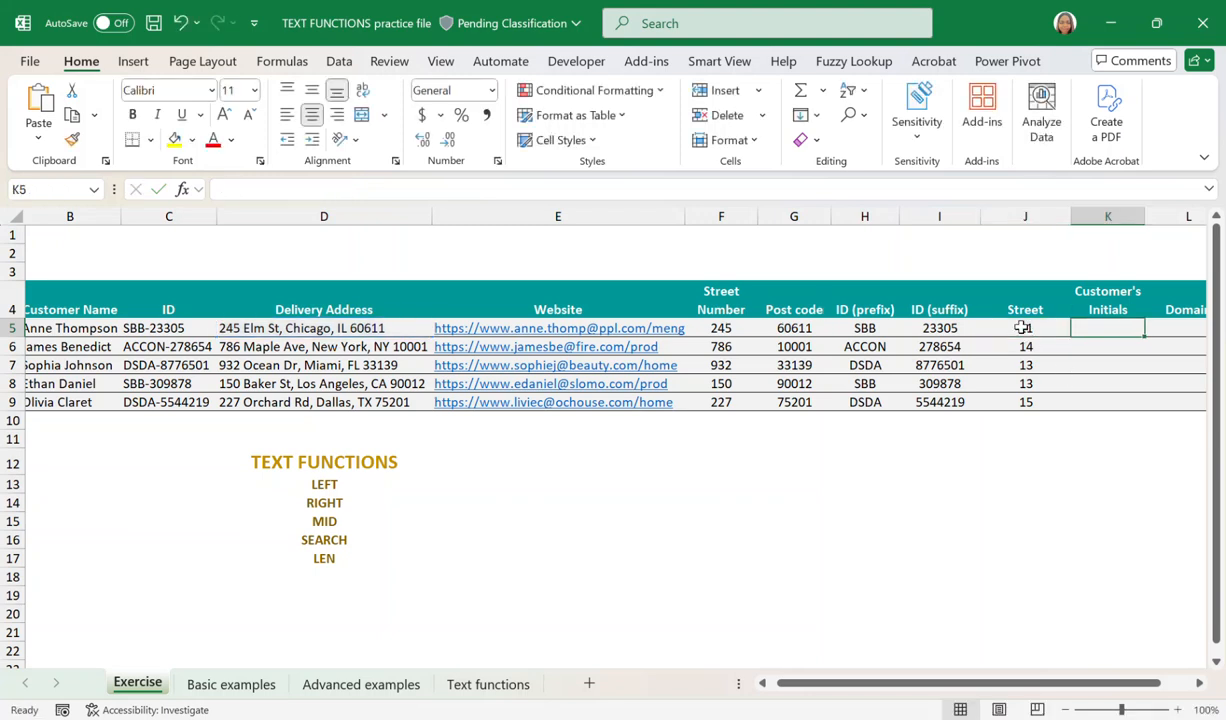
# Nest the SEARCH formula in J5 inside LEFT to give =LEFT(D5, SEARCH(",",D5,1)).
pyautogui.click(990, 326)
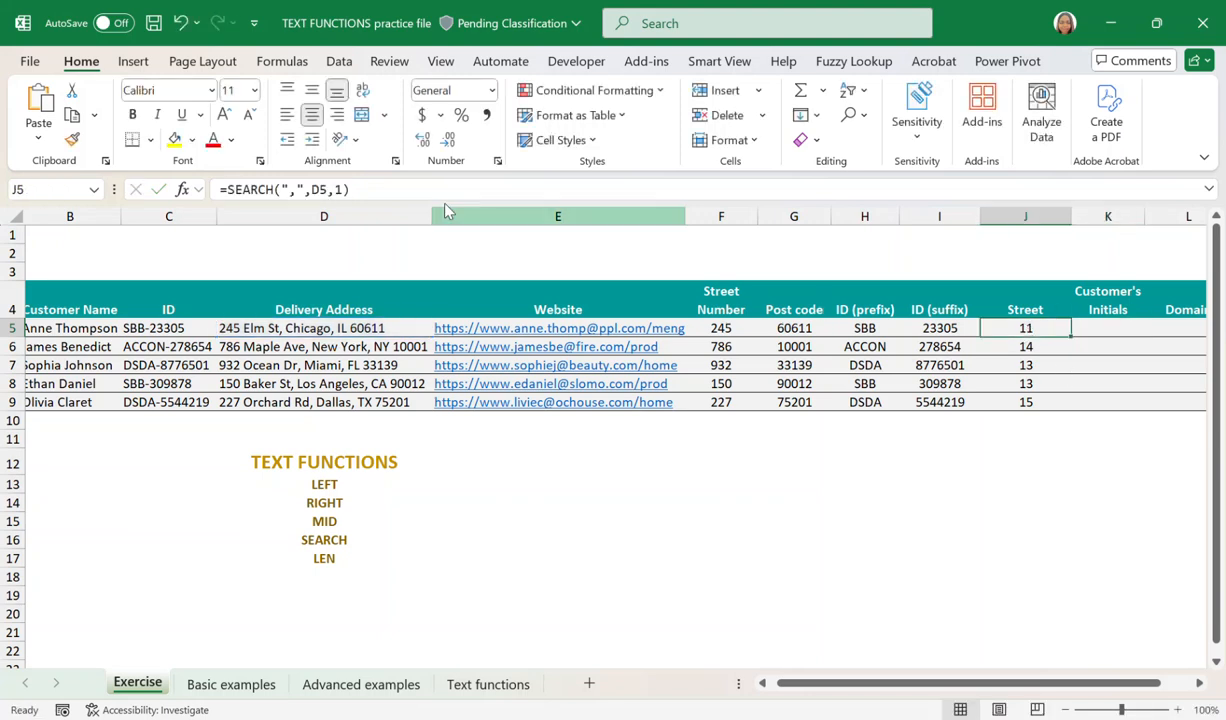
pyautogui.click(227, 190)
pyautogui.write('LEFR')
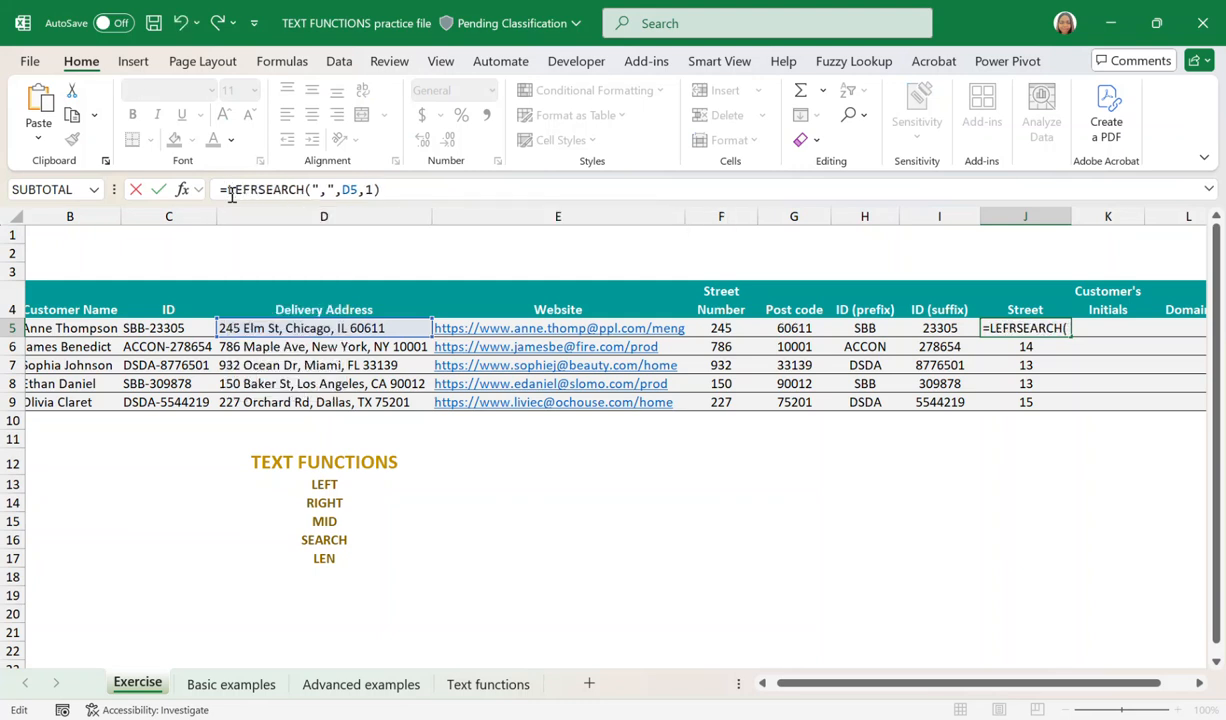
pyautogui.press('BackSpace')
pyautogui.write('T(')
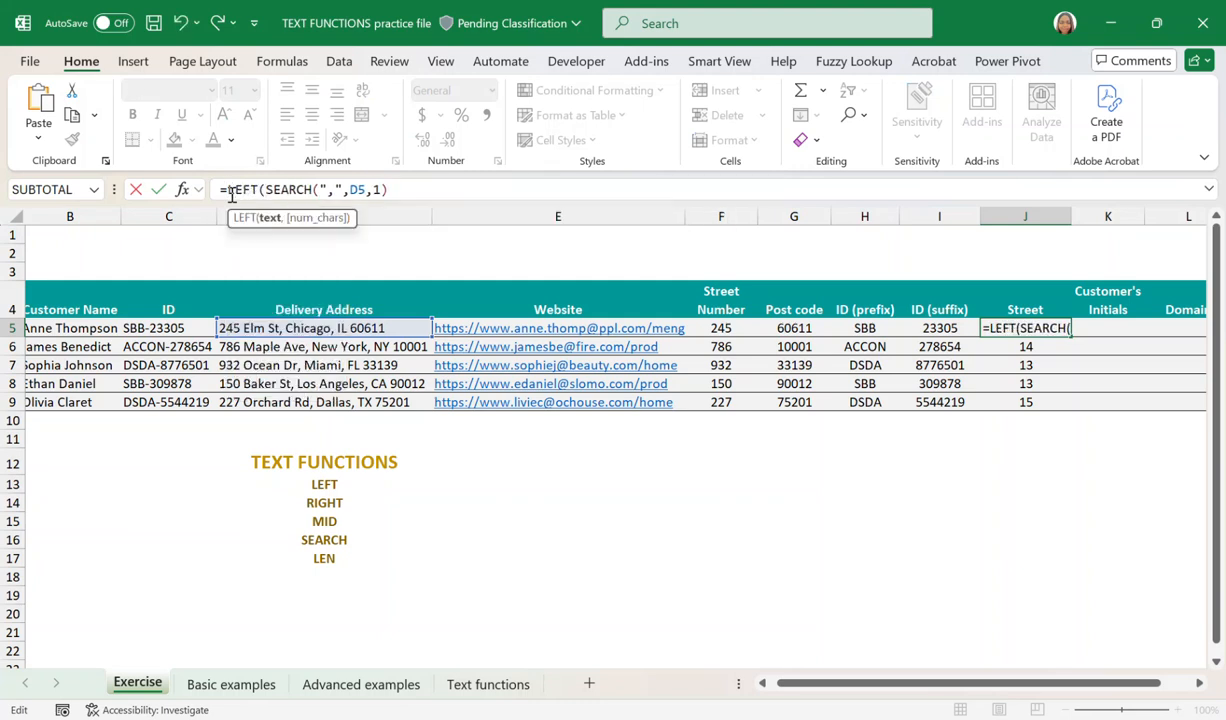
pyautogui.click(285, 328)
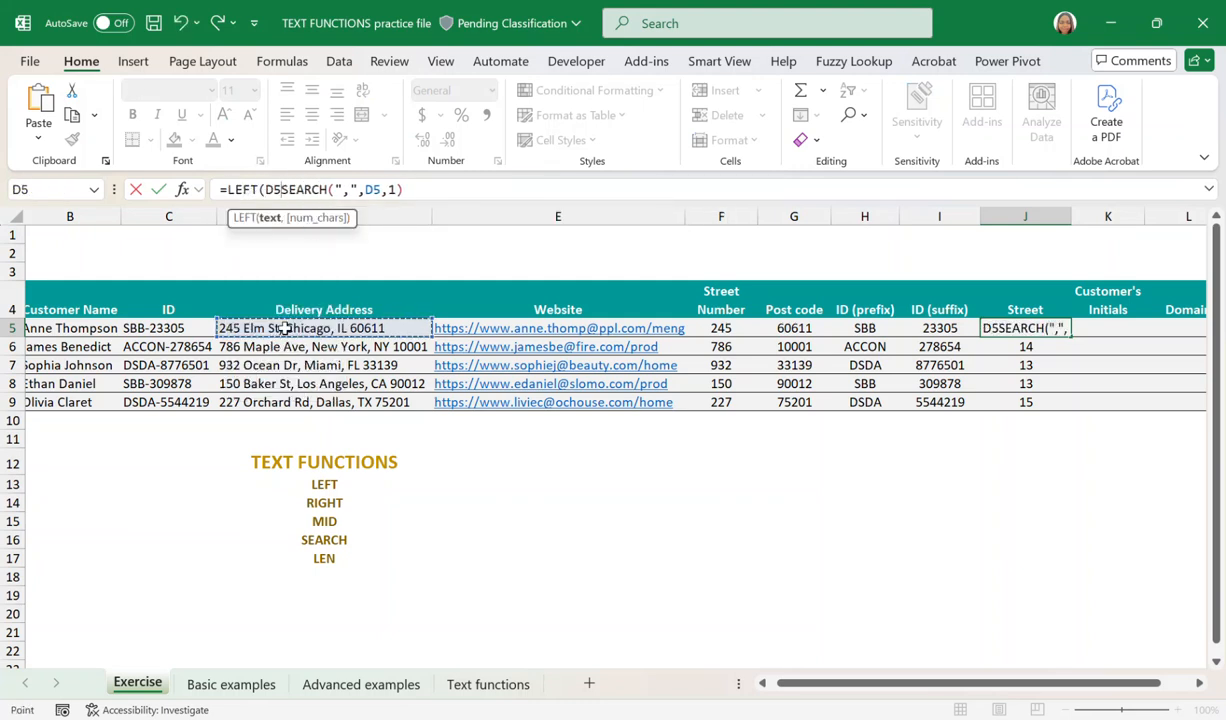
pyautogui.write(',')
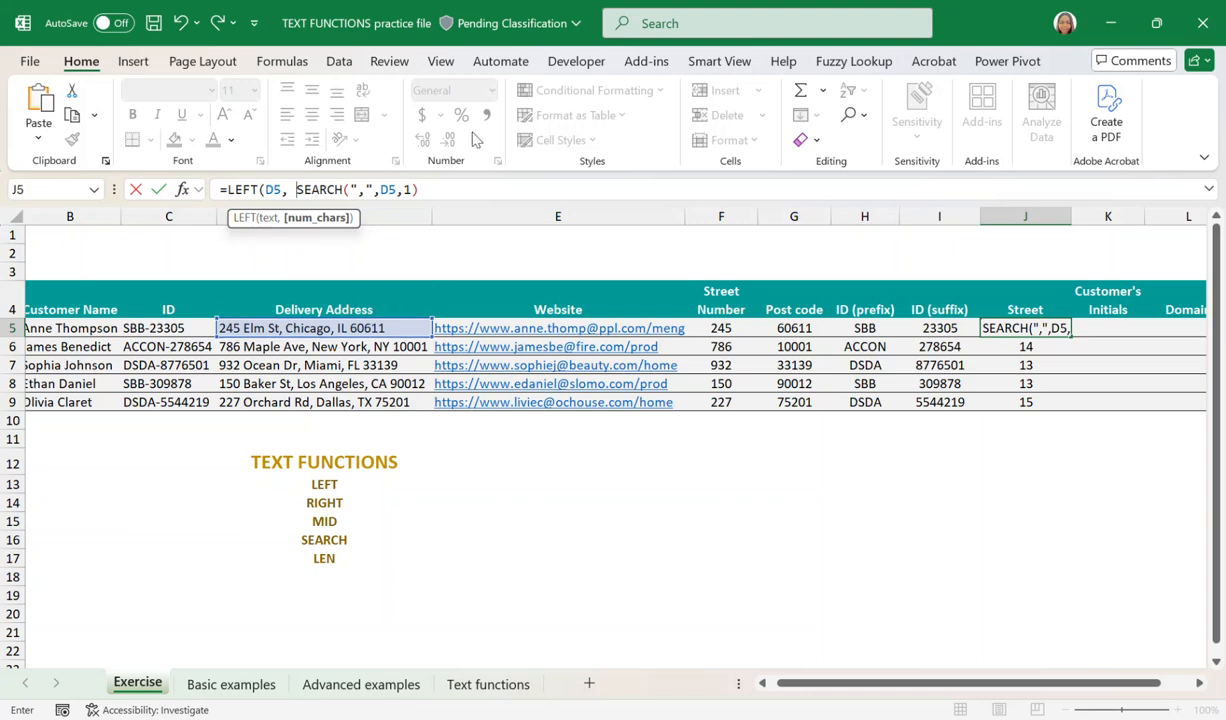
pyautogui.click(435, 188)
pyautogui.write(')')
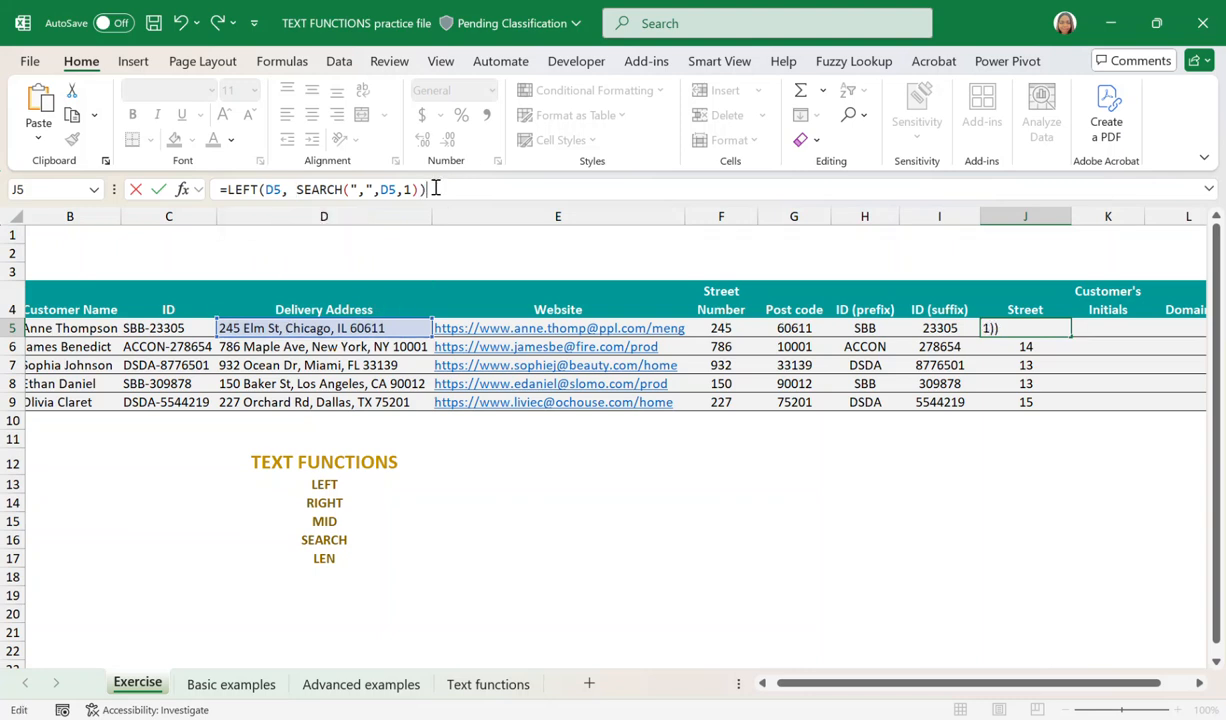
pyautogui.press('Return')
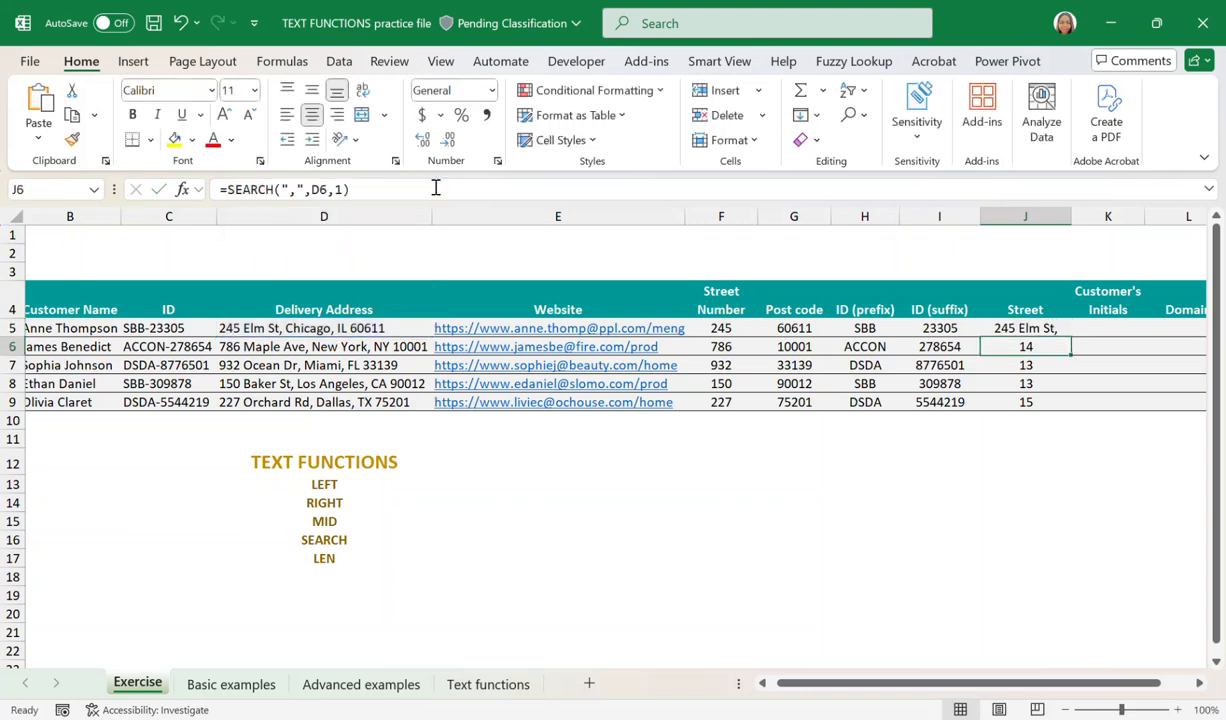
# Subtract 1 from the SEARCH result in J5's LEFT formula to drop the comma, and fill the formula down to J9.
pyautogui.click(1026, 329)
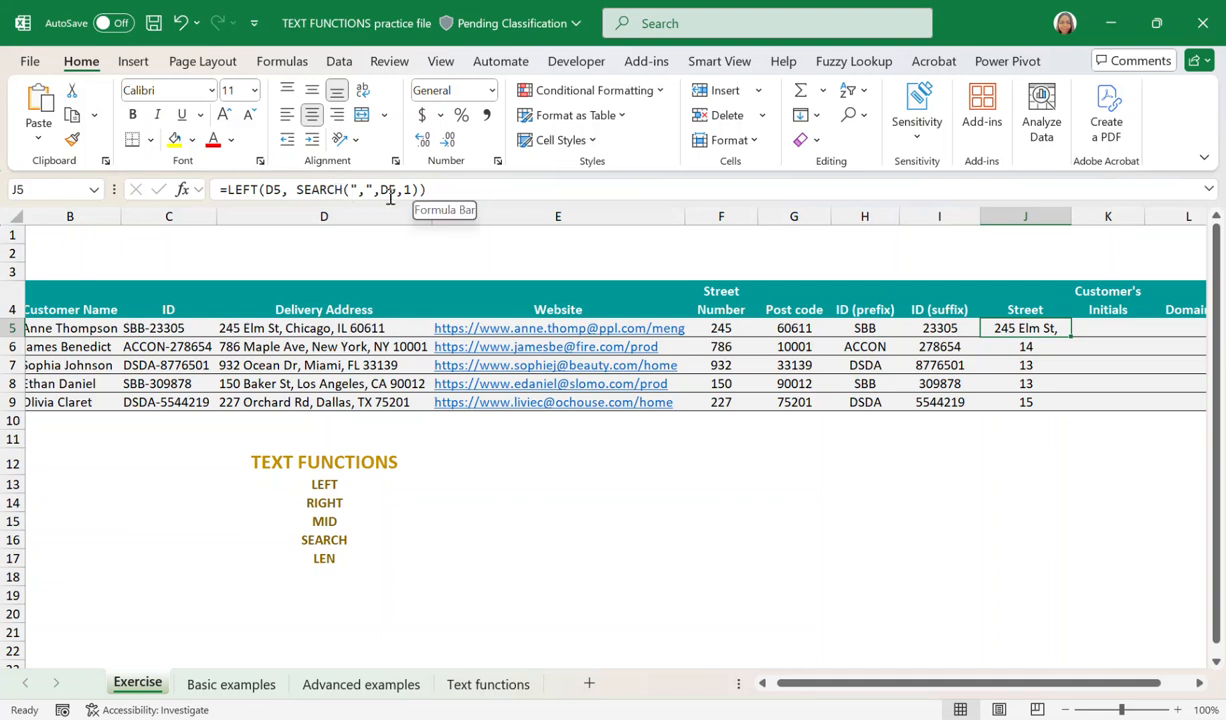
pyautogui.click(418, 190)
pyautogui.write('-1')
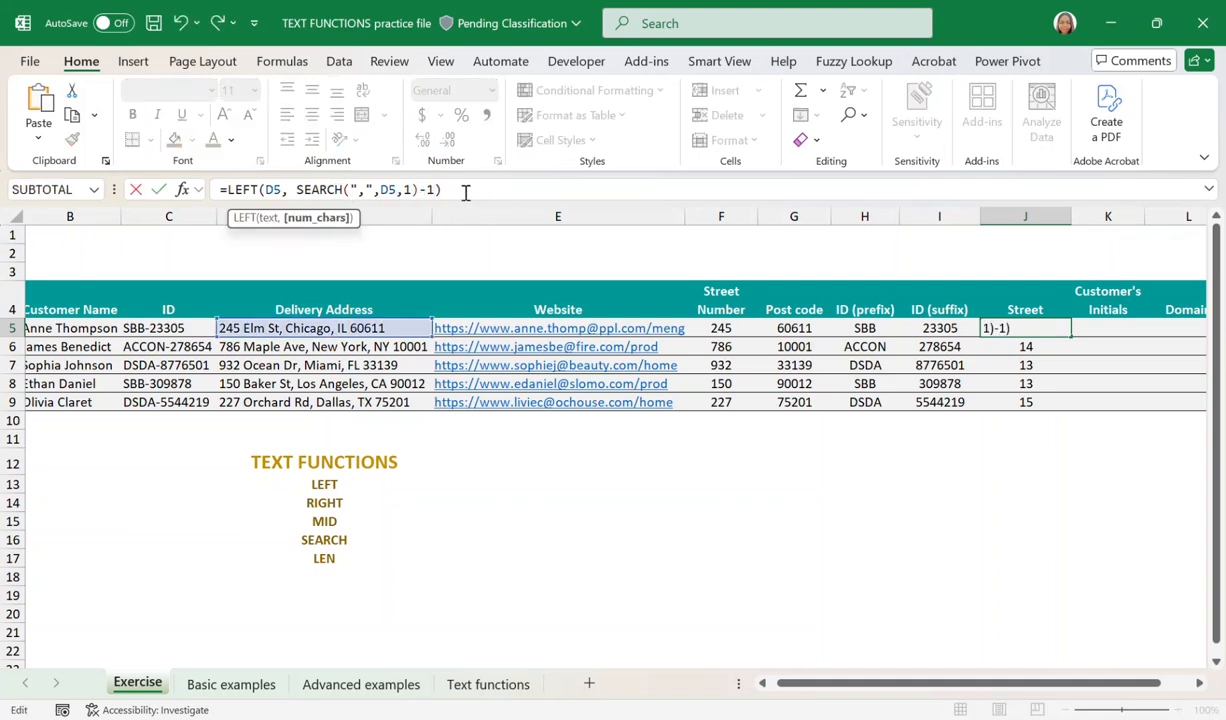
pyautogui.press('Return')
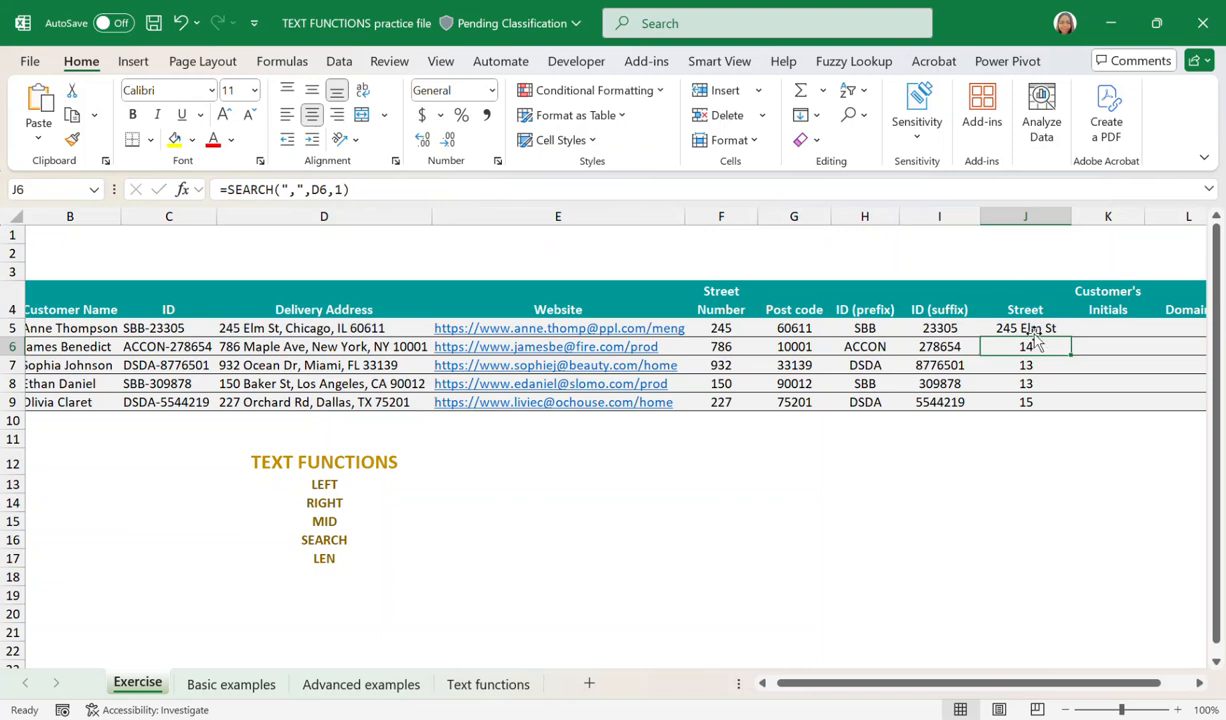
pyautogui.click(990, 327)
pyautogui.moveTo(1074, 341); pyautogui.dragTo(1068, 410)
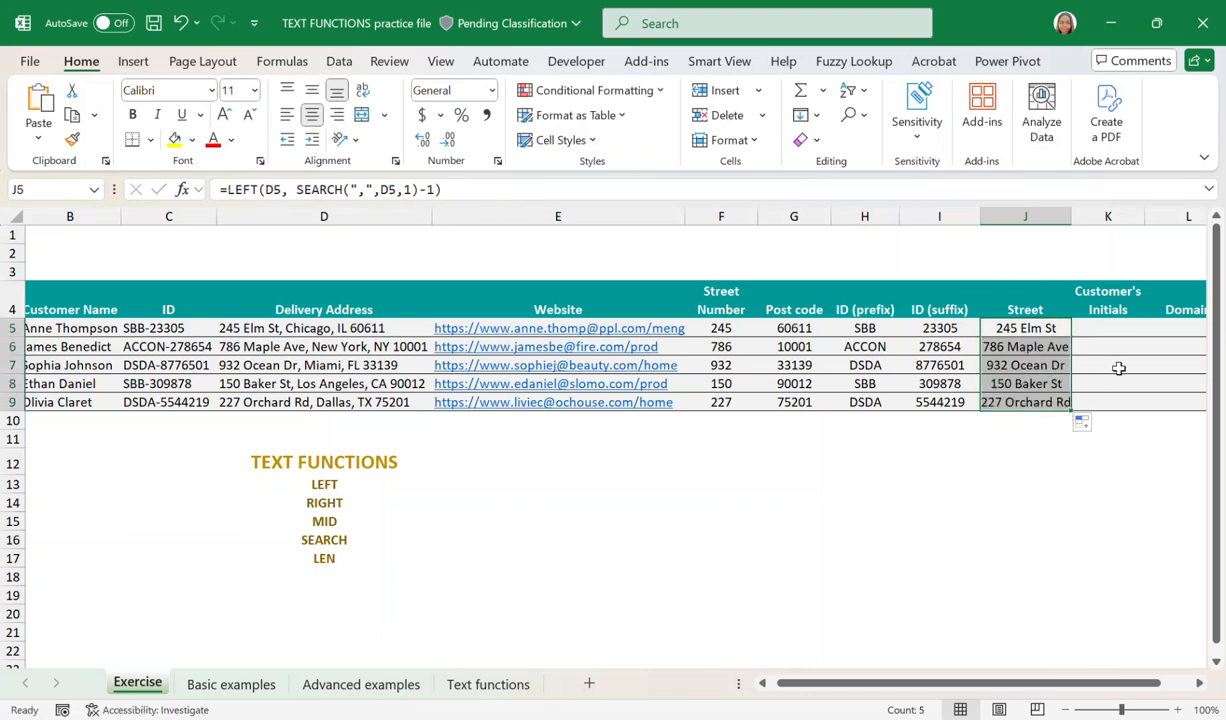
# Examine the customer names in column B to see where each initial sits, for the Customer's Initials column.
pyautogui.hscroll(3, 1117, 364)
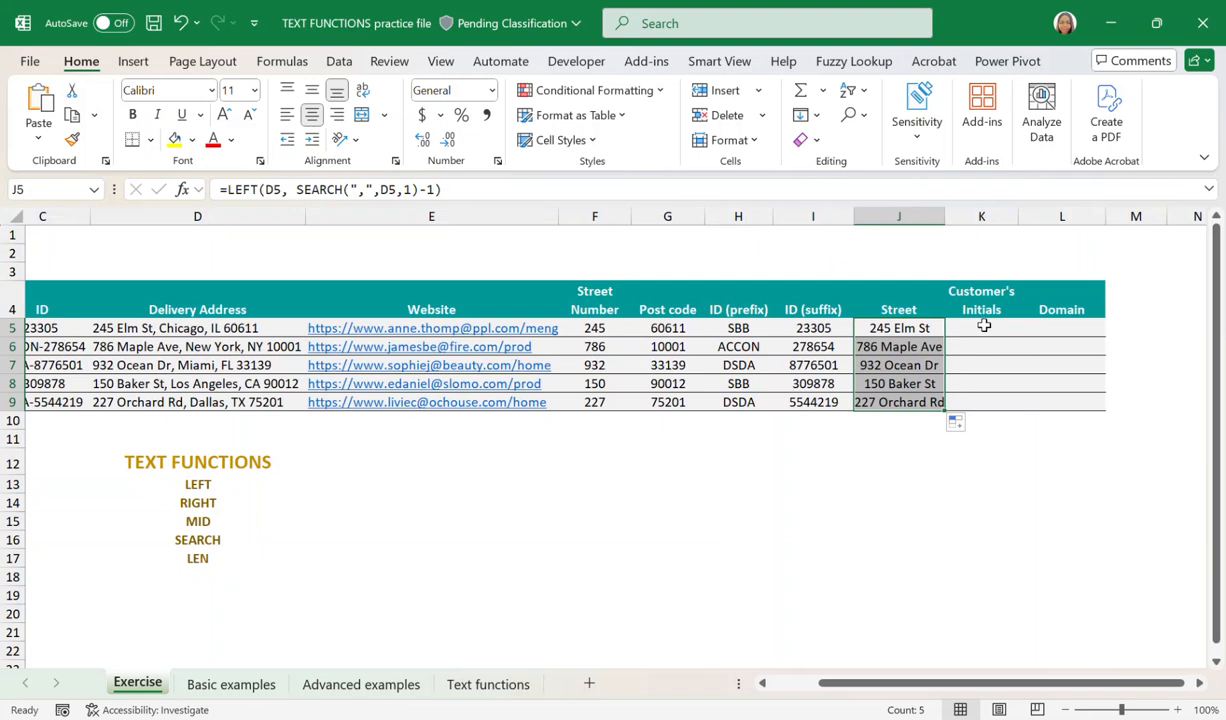
pyautogui.click(982, 305)
pyautogui.hscroll(-2, 1133, 305)
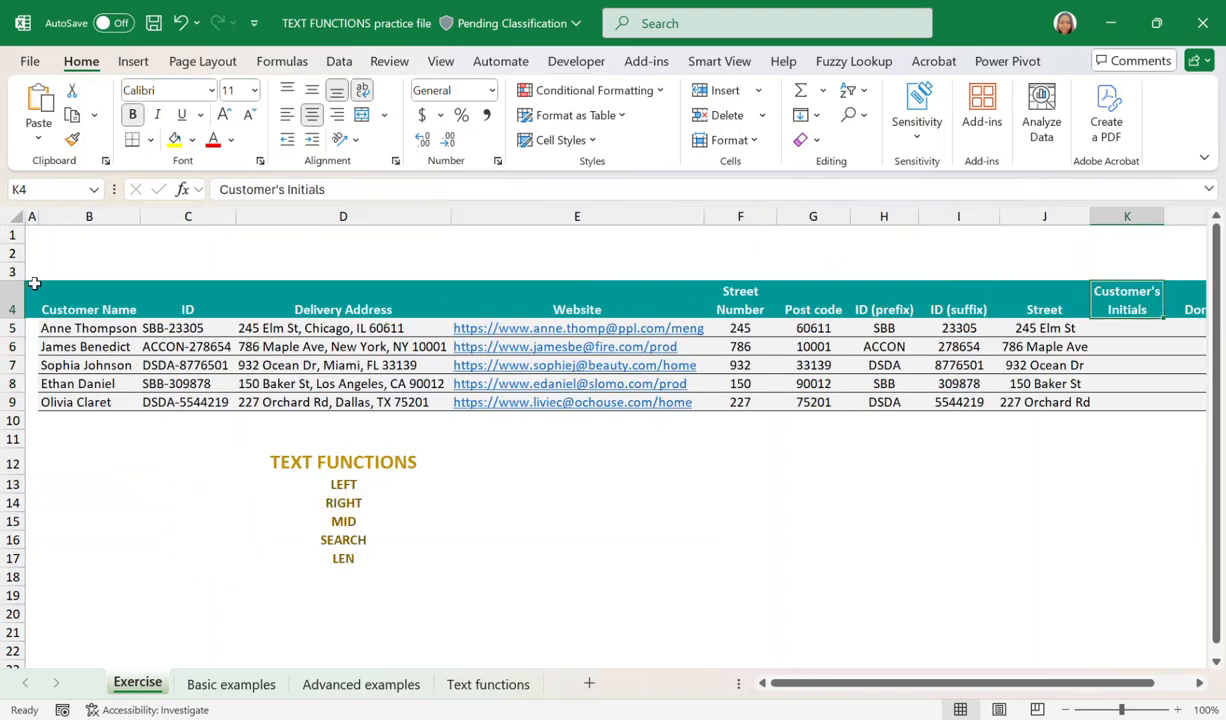
pyautogui.click(86, 311)
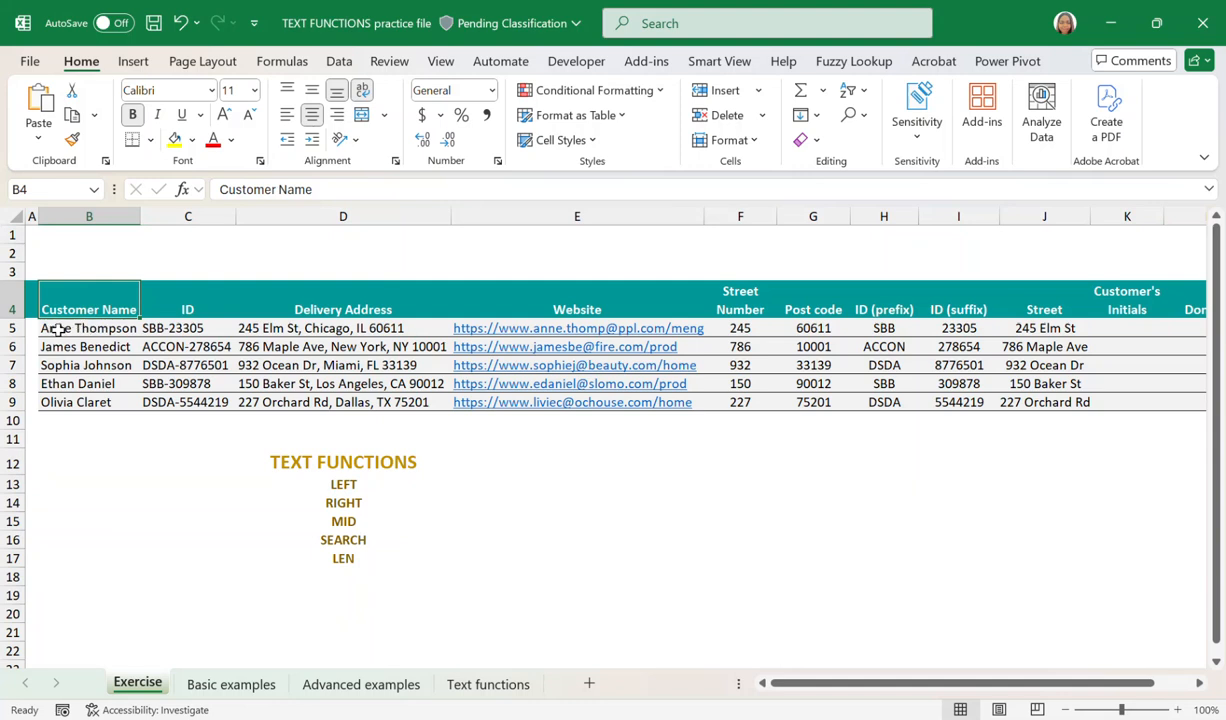
pyautogui.click(58, 330)
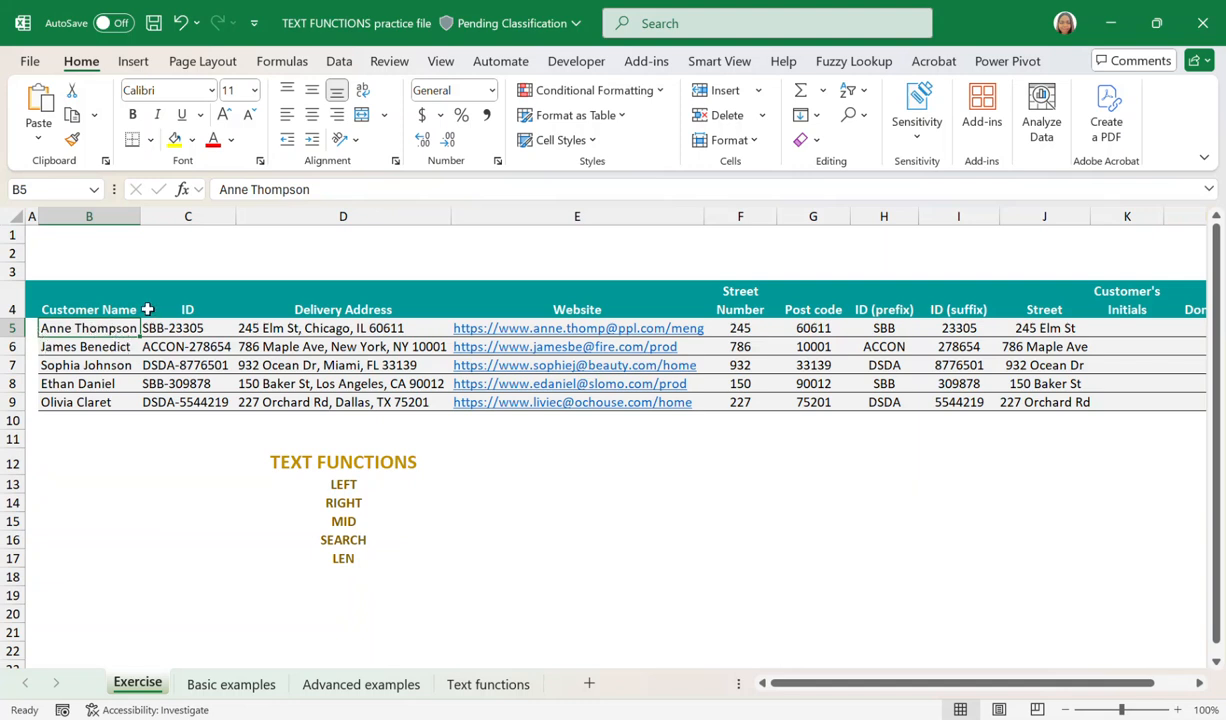
pyautogui.moveTo(107, 328); pyautogui.dragTo(110, 388)
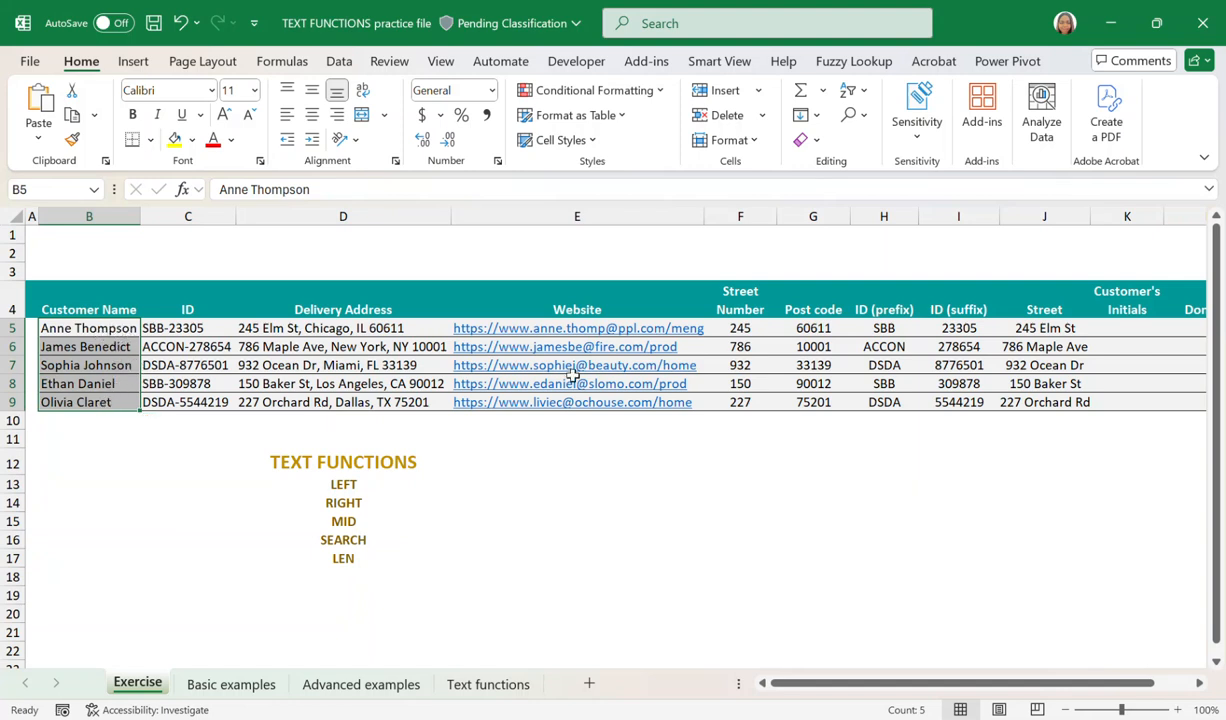
pyautogui.click(1131, 326)
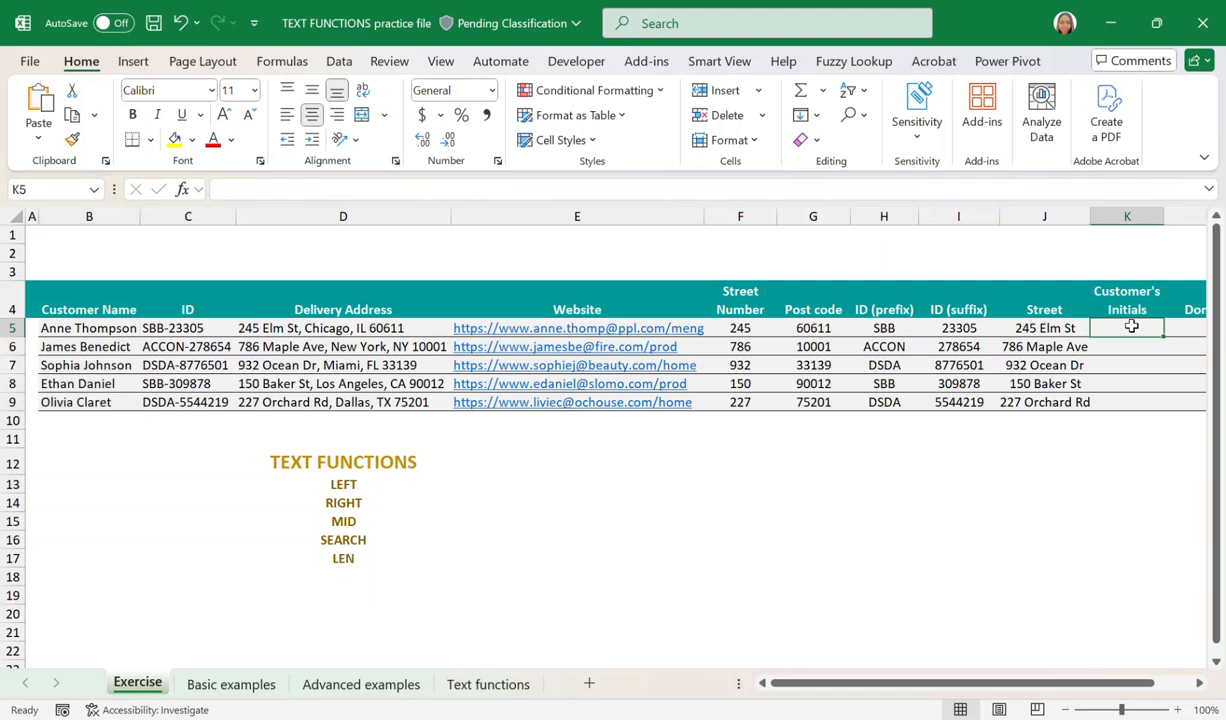
pyautogui.click(87, 327)
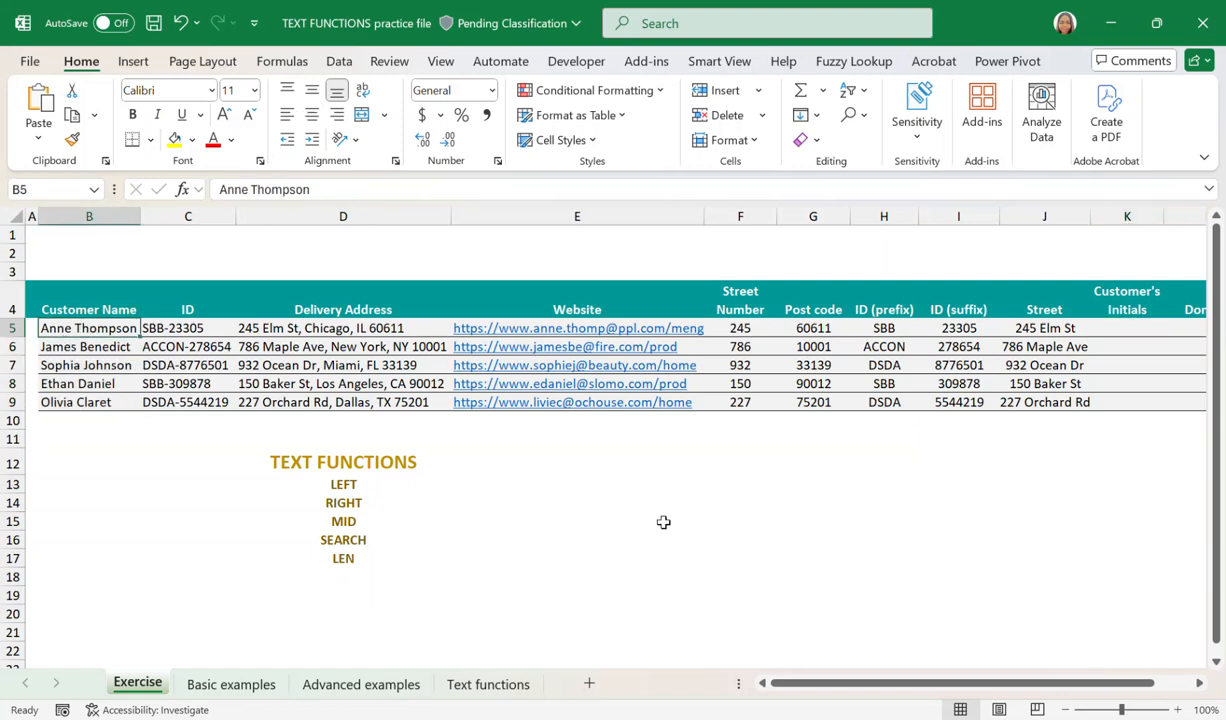
pyautogui.click(1118, 329)
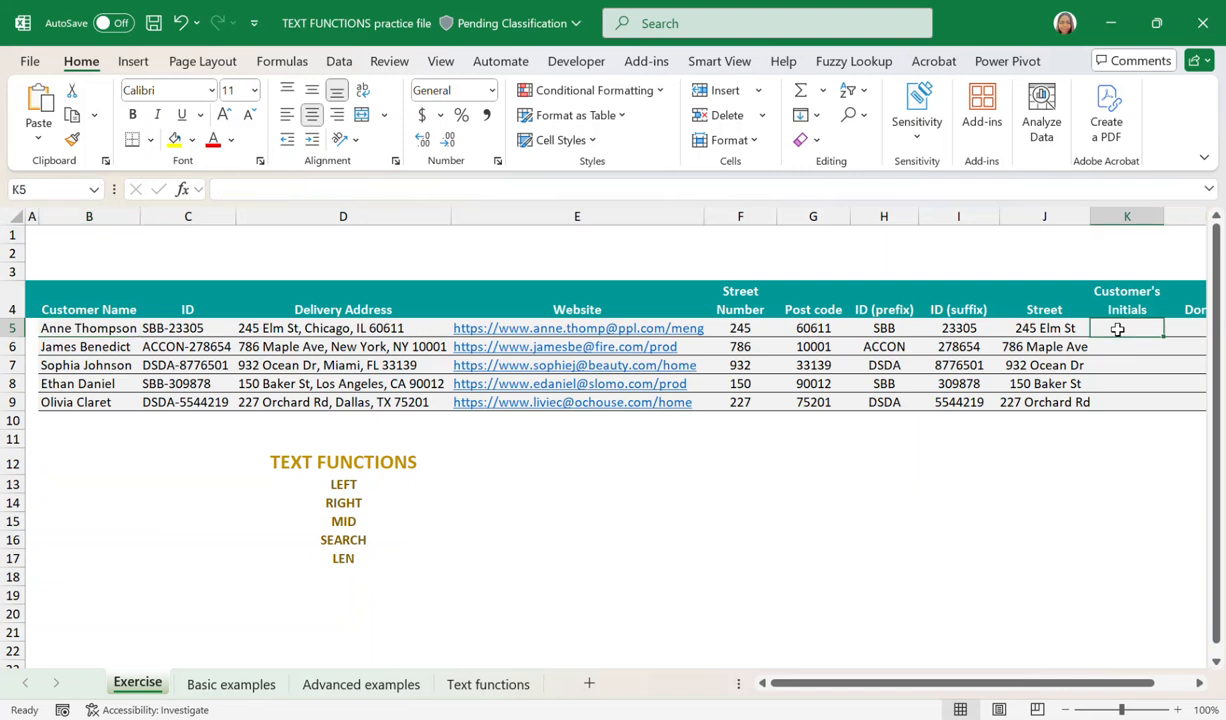
# Enter =LEFT(B5,1) in K5 to extract the first initial of the customer's name.
pyautogui.write('=LEFT')
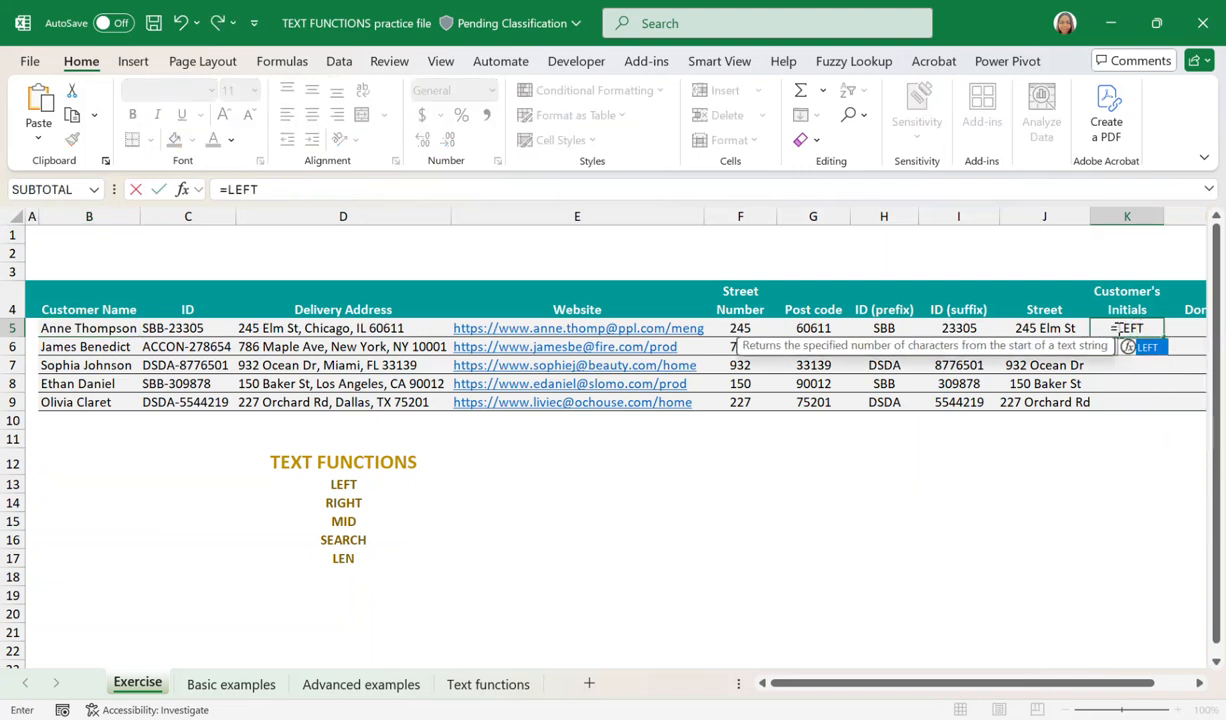
pyautogui.write('(')
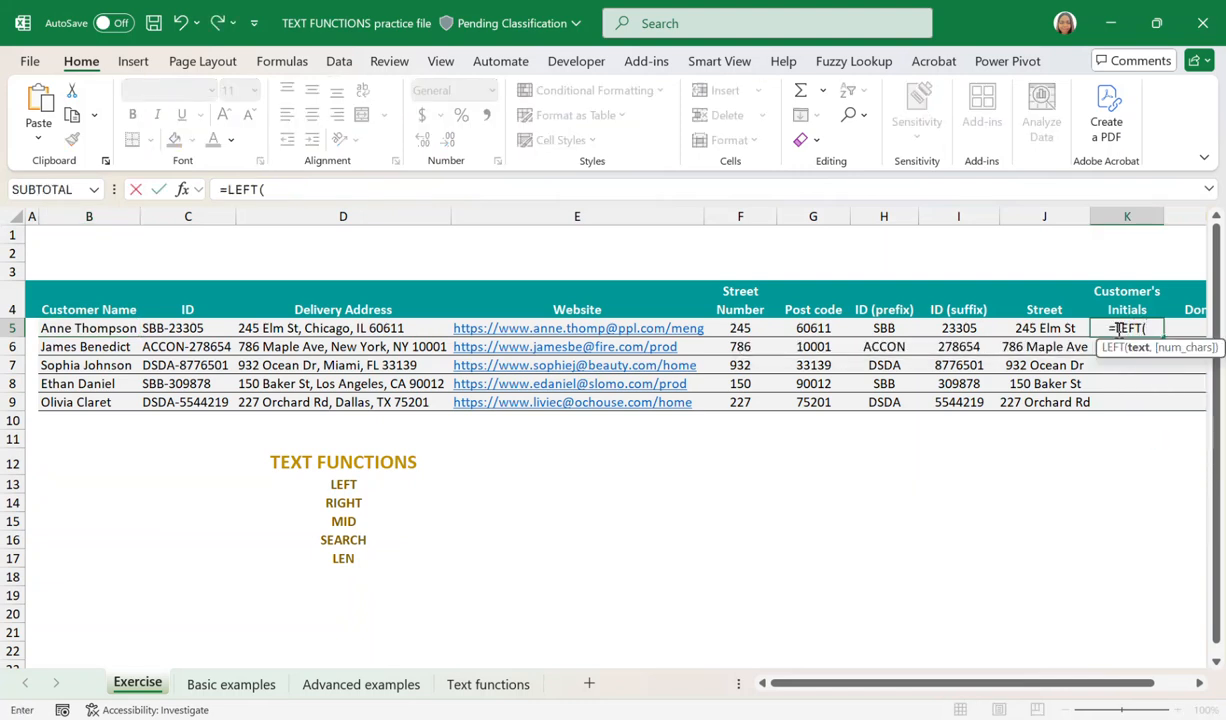
pyautogui.click(60, 333)
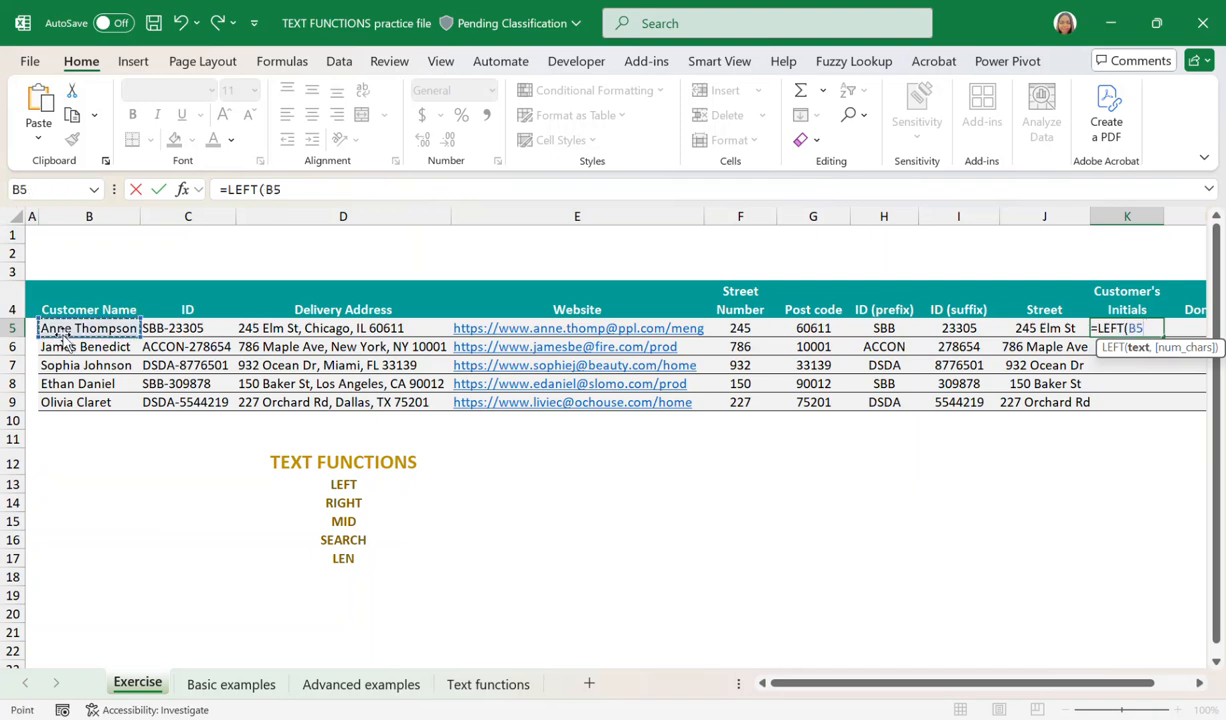
pyautogui.write(',1)')
pyautogui.press('Return')
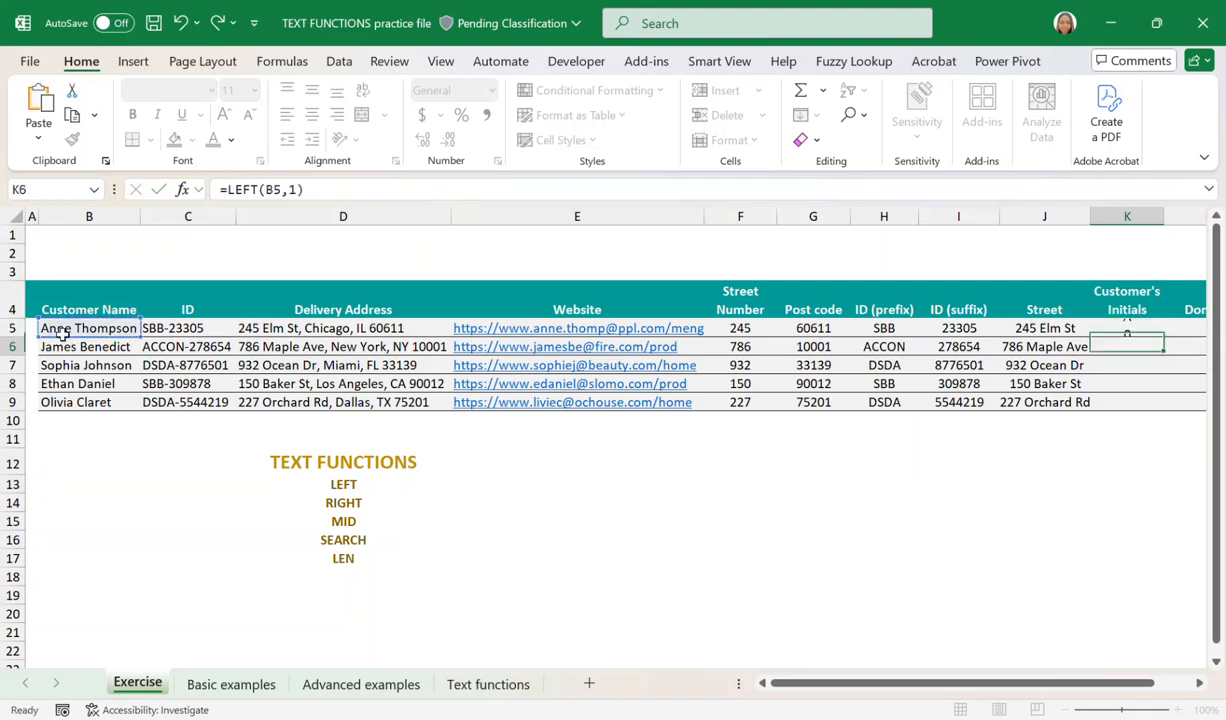
# Fill the LEFT formula in K5 down to K9 and review the Customer's Initials column.
pyautogui.click(1110, 327)
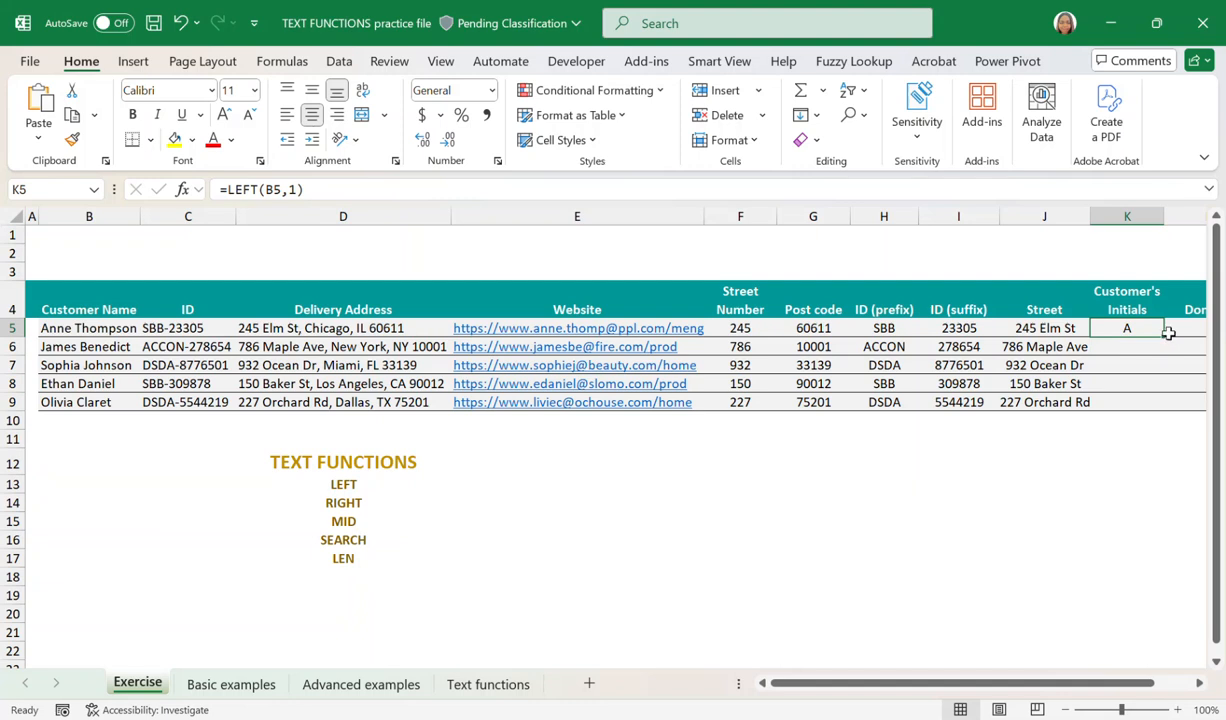
pyautogui.moveTo(1164, 334); pyautogui.dragTo(1146, 418)
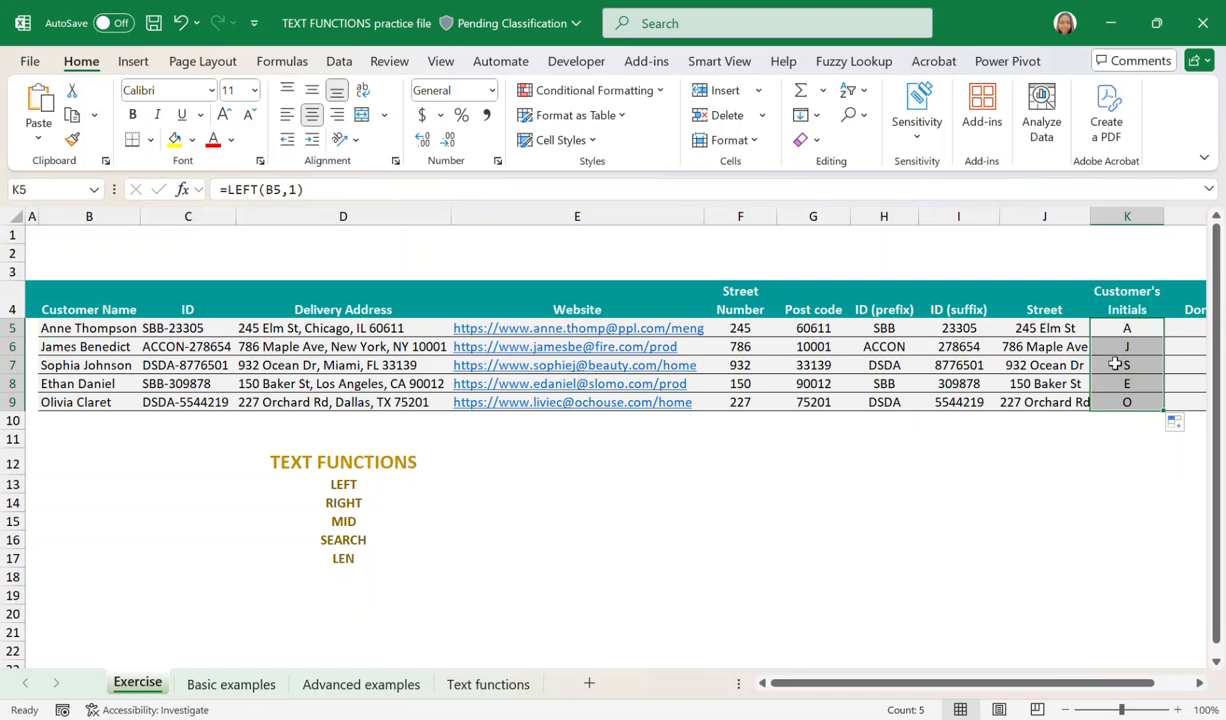
pyautogui.click(1130, 331)
pyautogui.moveTo(1130, 331); pyautogui.dragTo(1133, 402)
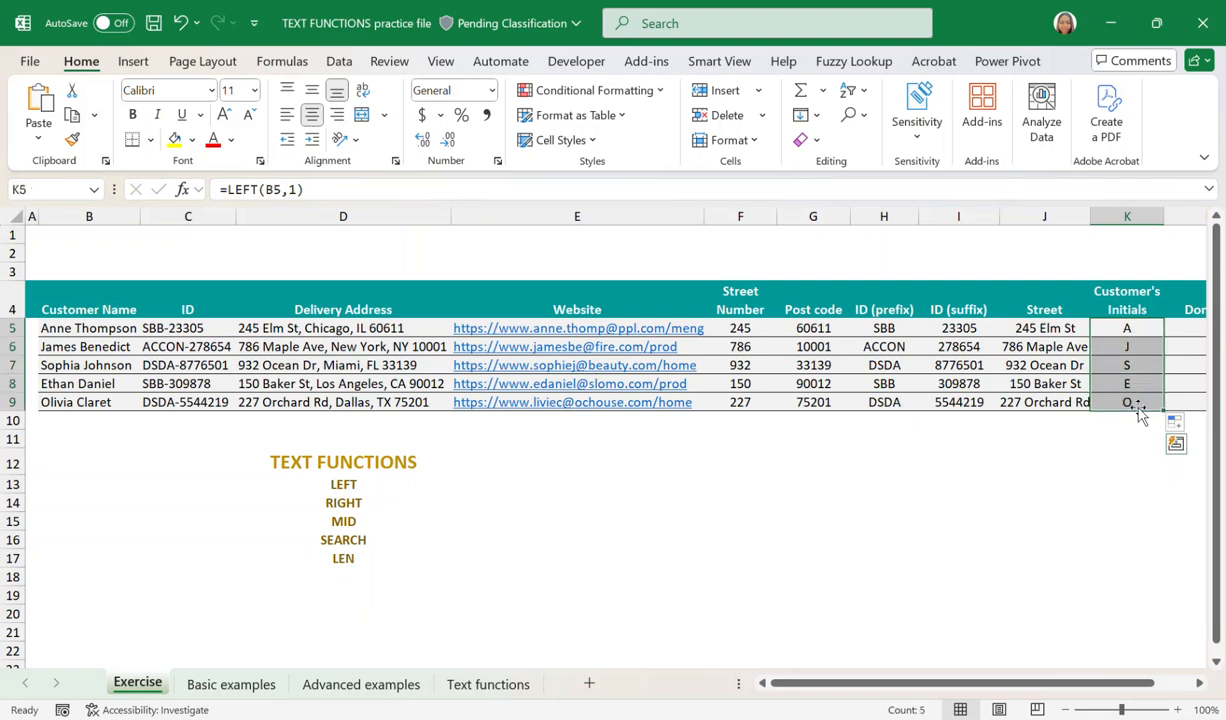
pyautogui.click(1131, 329)
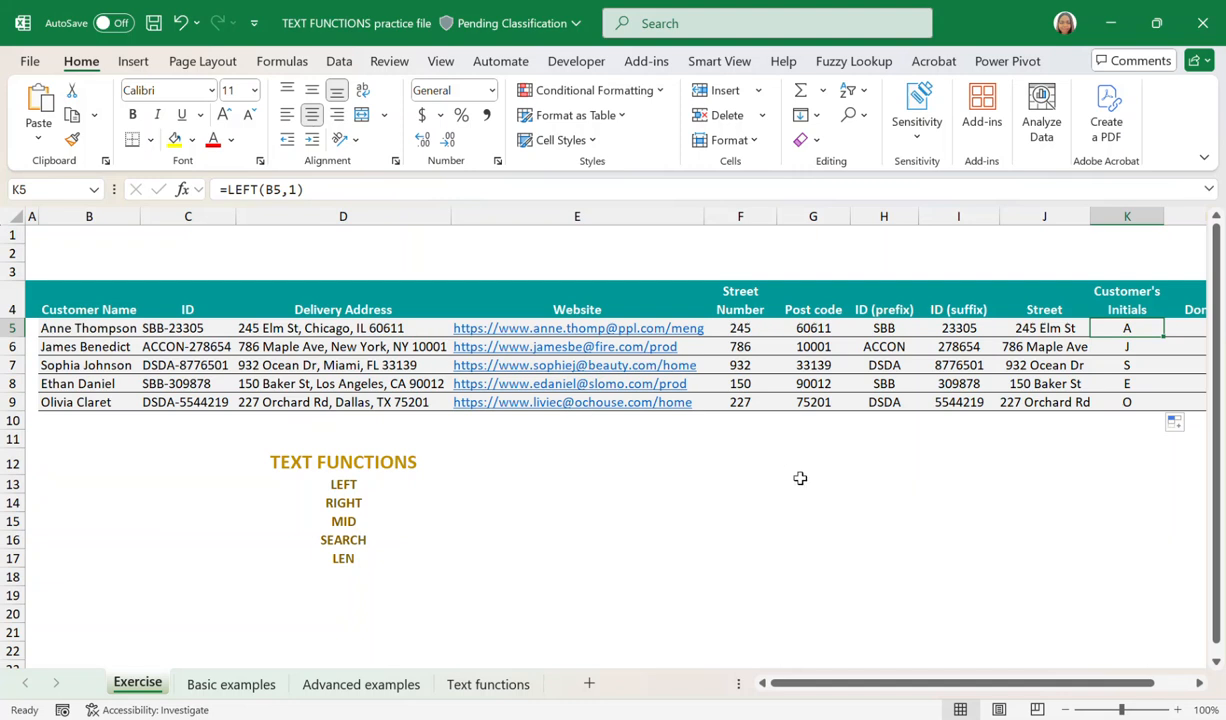
# Examine the name in B5 to see where the space and the surname's initial sit.
pyautogui.click(72, 326)
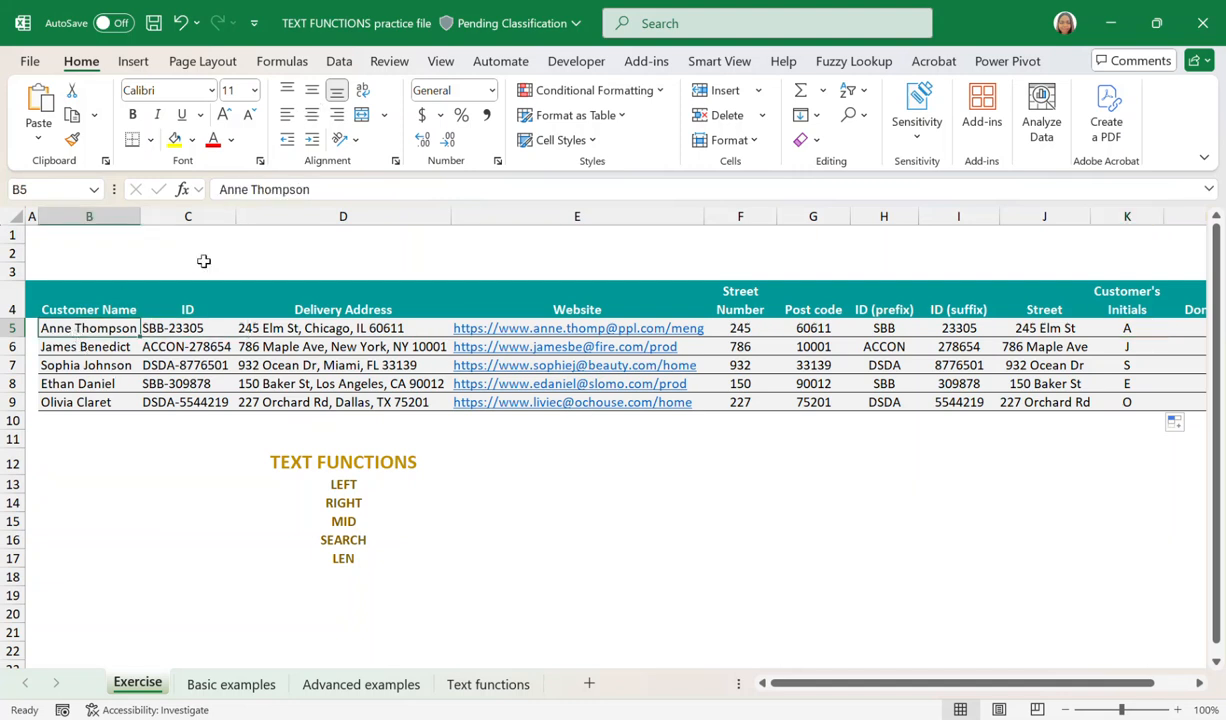
pyautogui.click(256, 188)
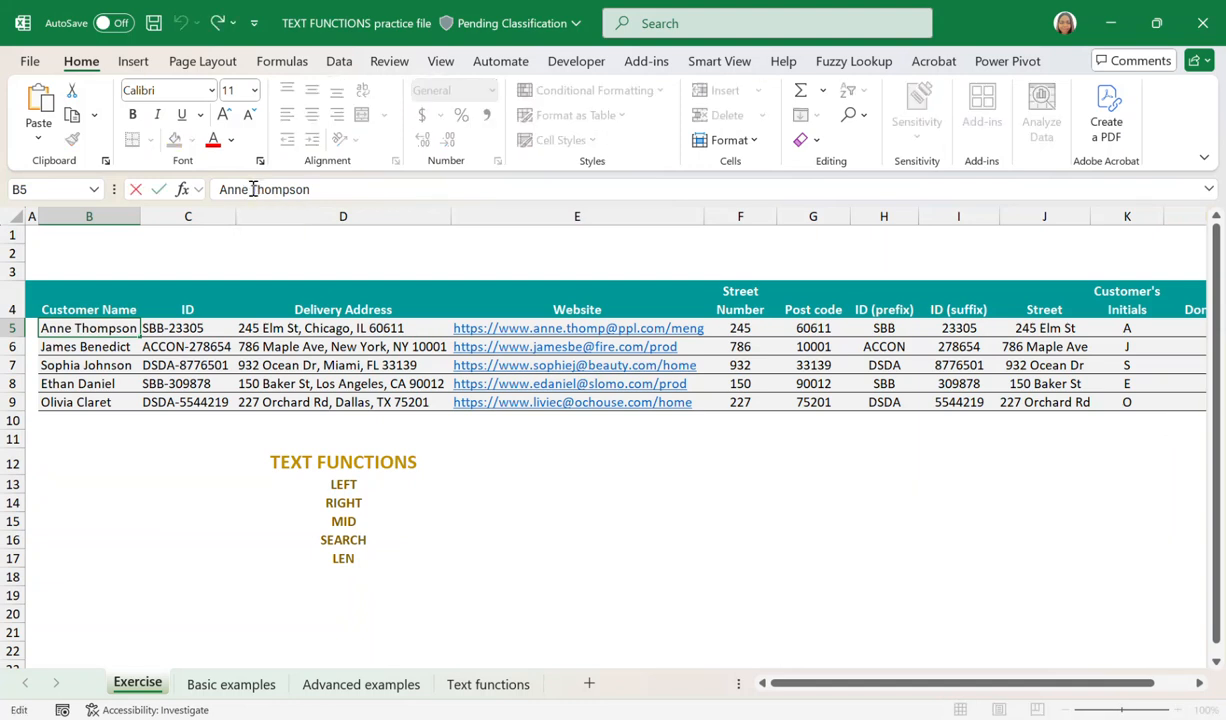
pyautogui.moveTo(249, 189); pyautogui.dragTo(253, 189)
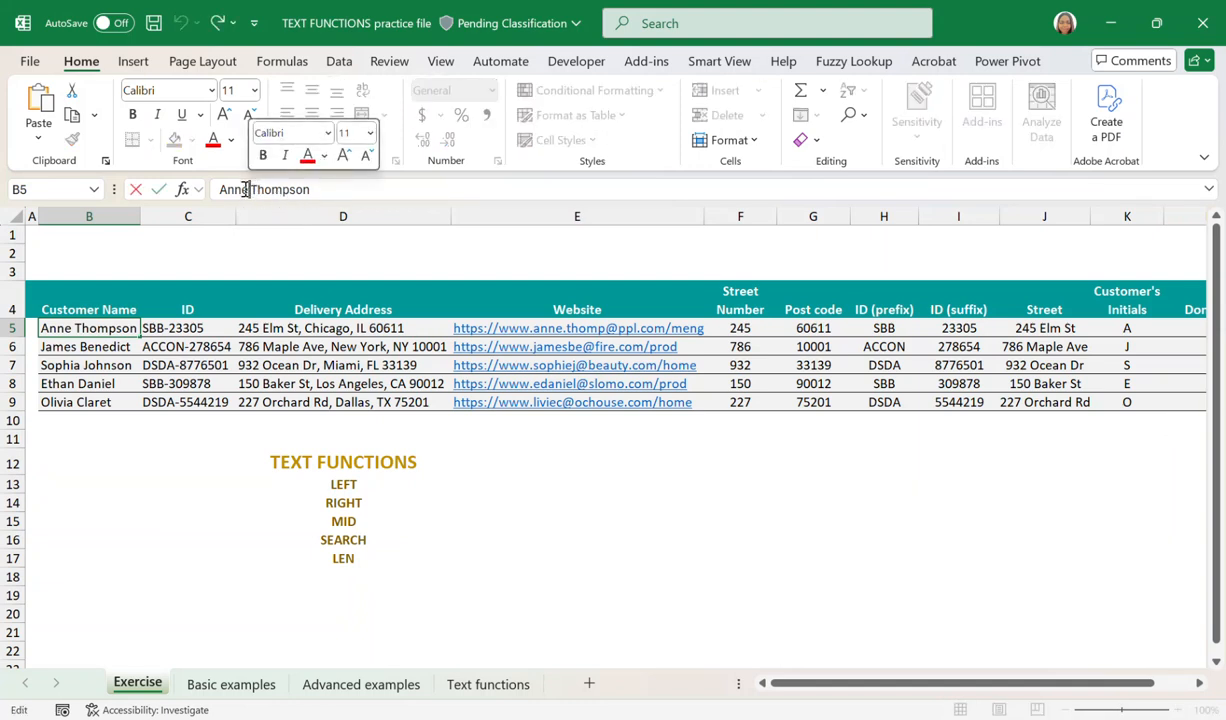
pyautogui.click(256, 190)
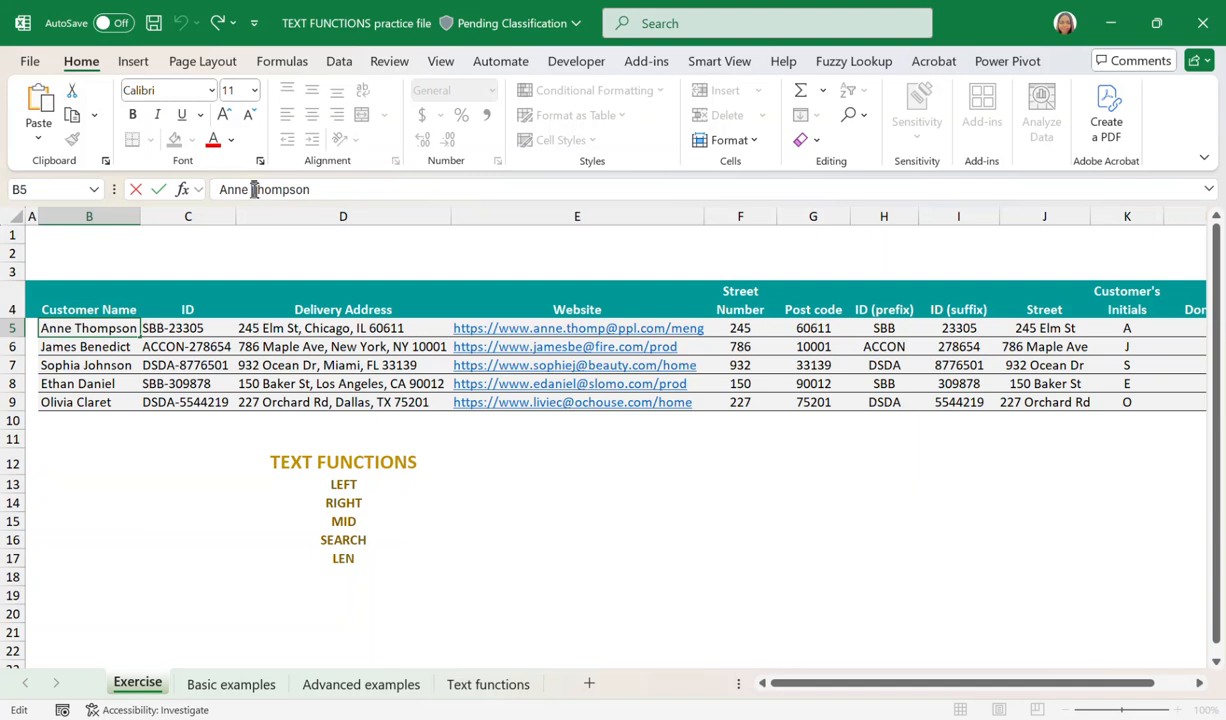
pyautogui.moveTo(255, 189); pyautogui.dragTo(253, 189)
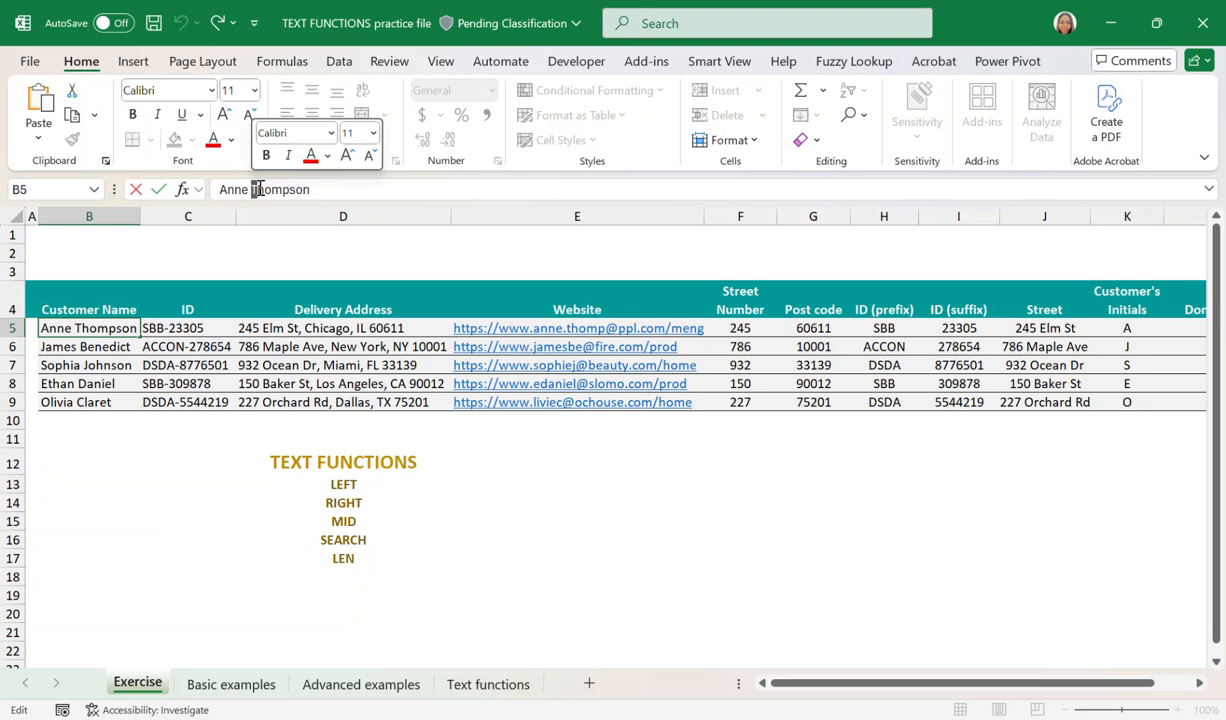
# Append & SEARCH(" ",B5,1) to the LEFT formula in K5 to locate the space in the name.
pyautogui.click(1135, 330)
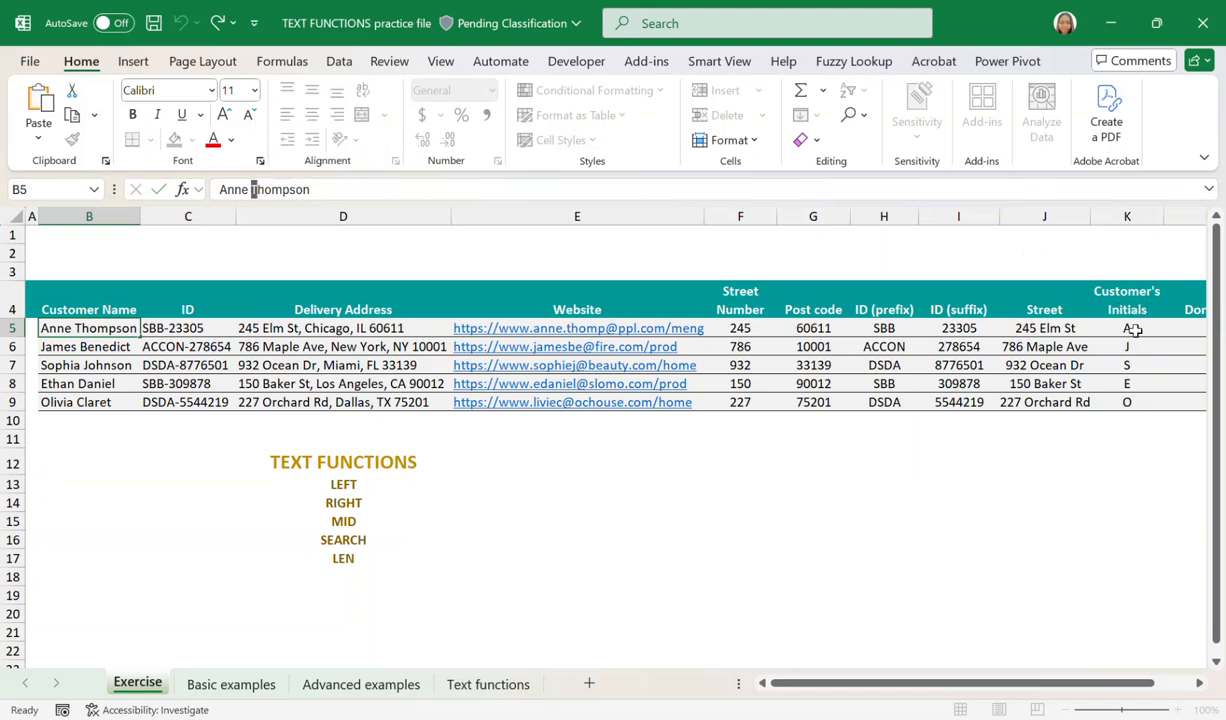
pyautogui.click(334, 194)
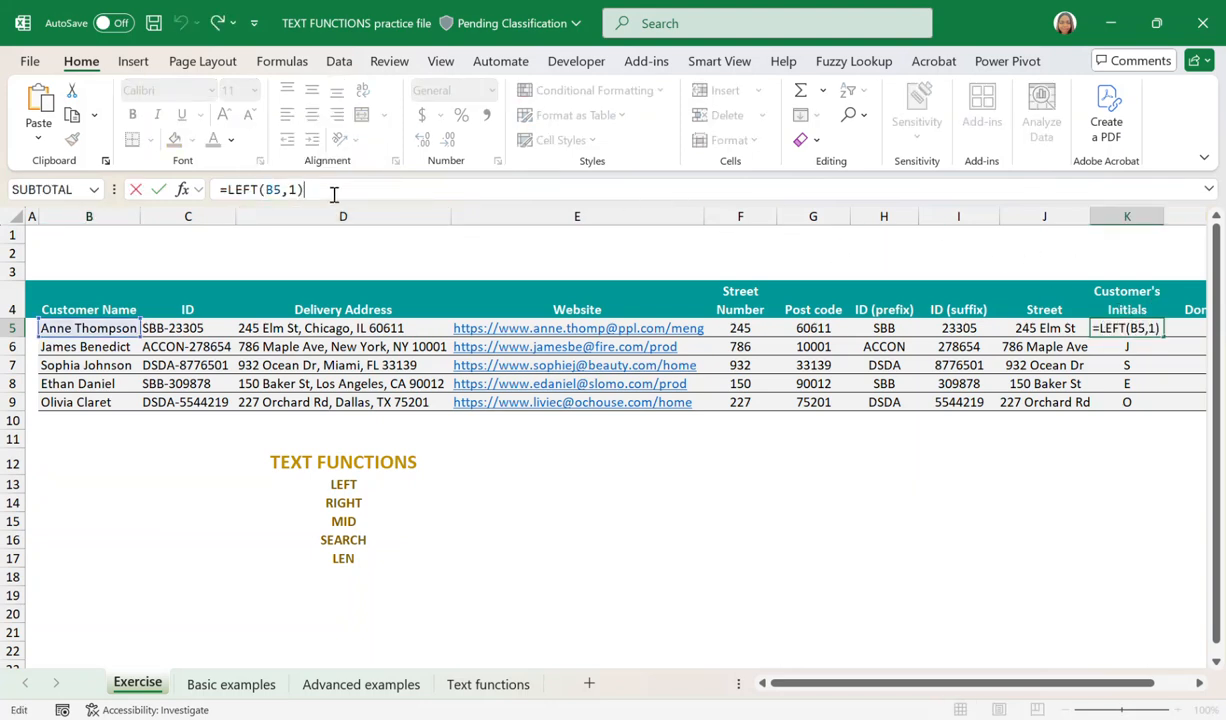
pyautogui.write('&')
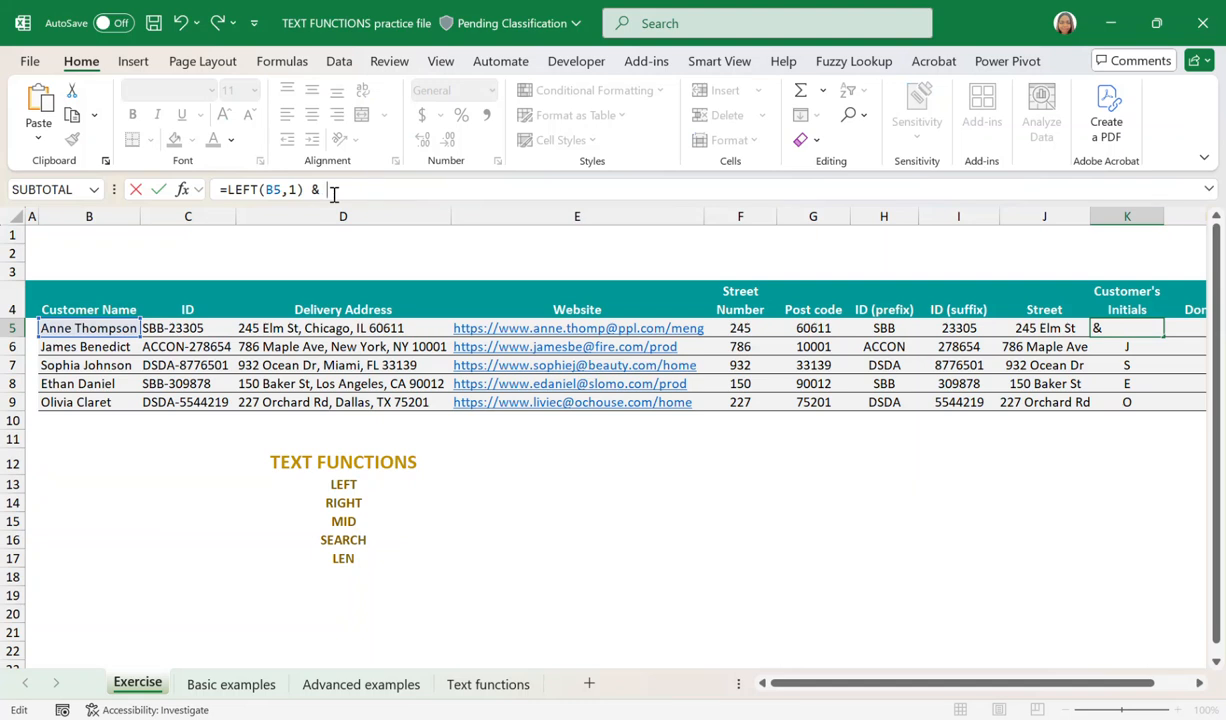
pyautogui.write('SE')
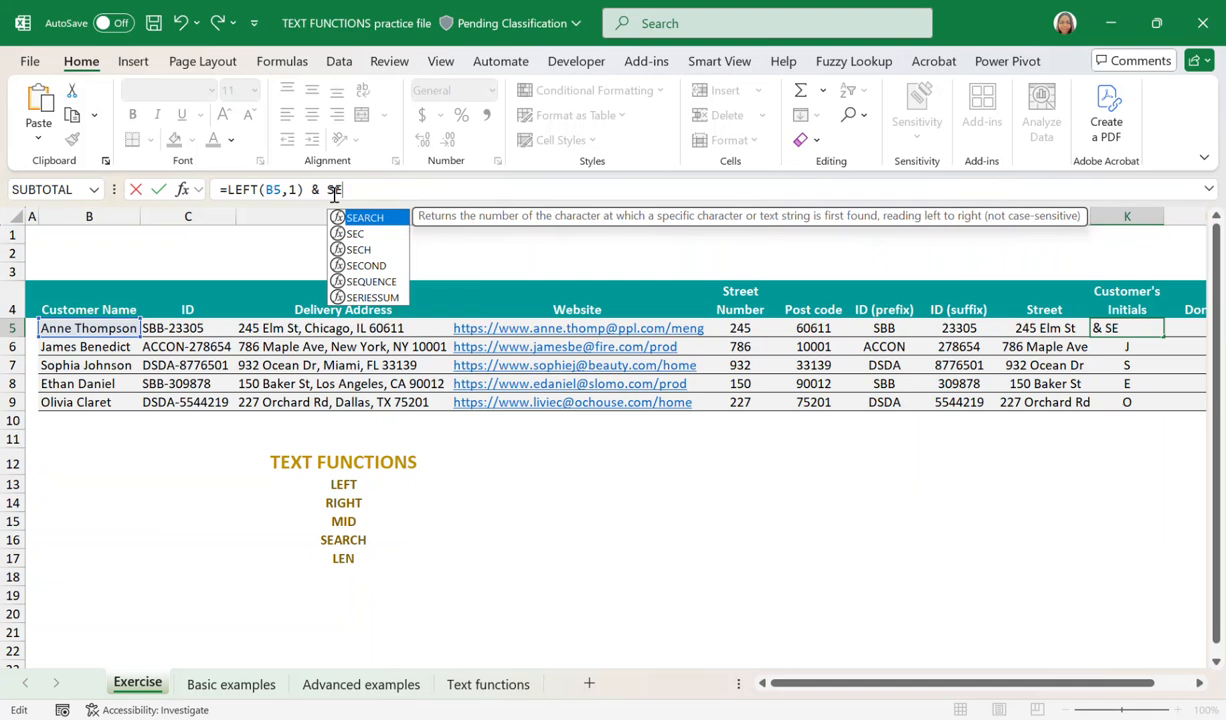
pyautogui.press('BackSpace')
pyautogui.press('BackSpace')
pyautogui.write('SEARCH')
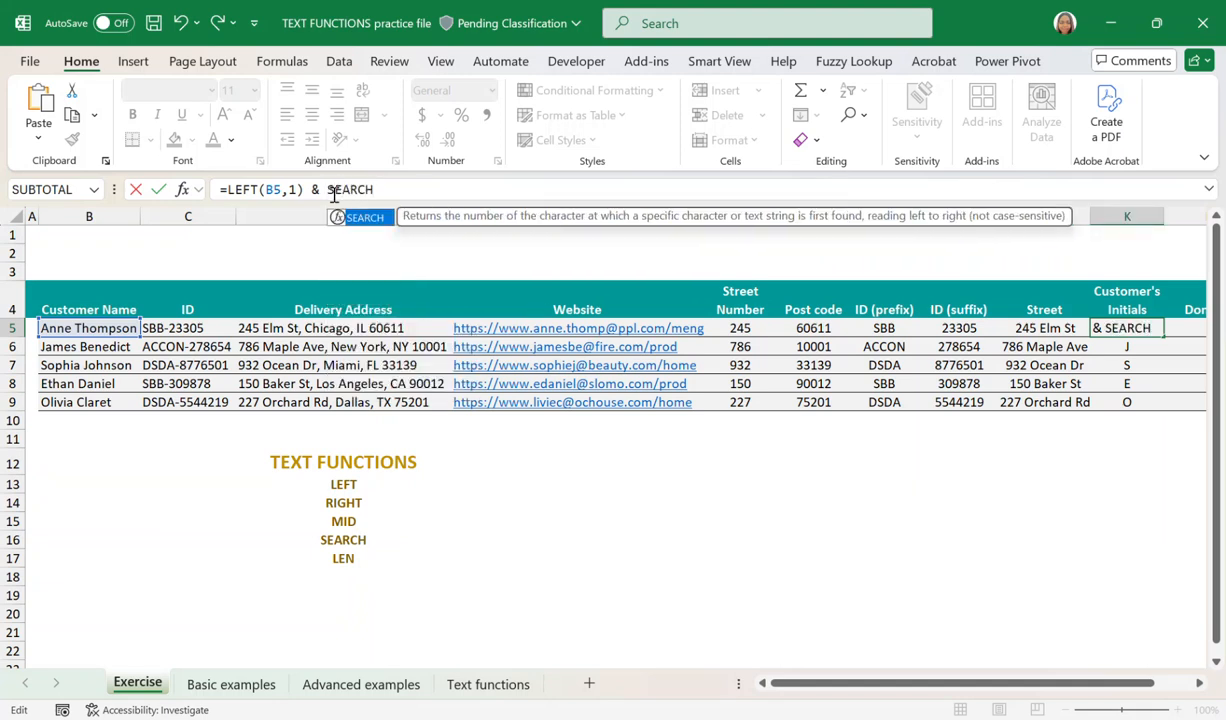
pyautogui.write('(')
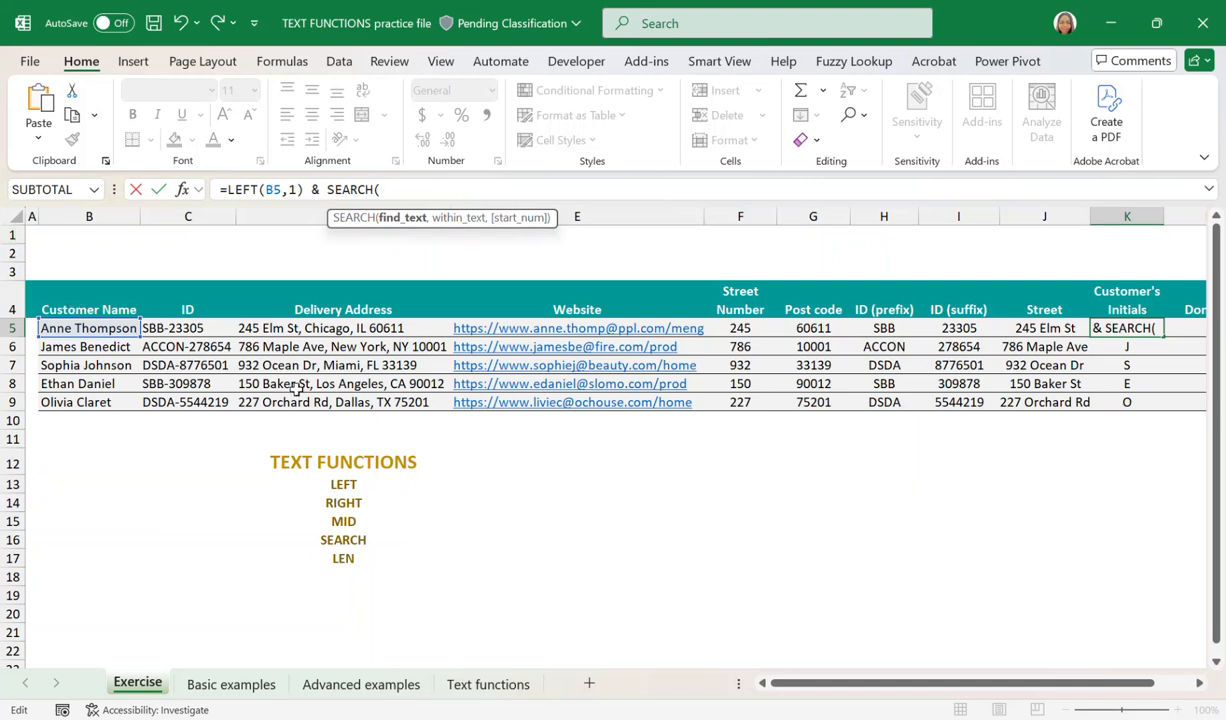
pyautogui.write('" ",')
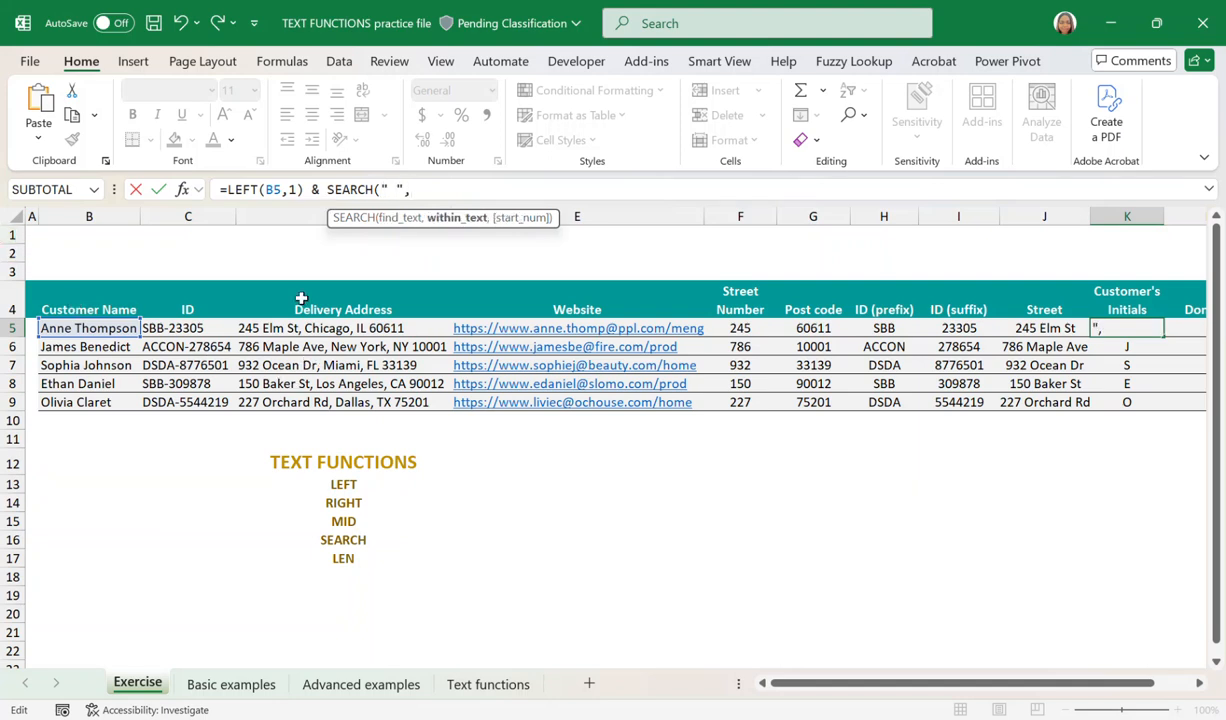
pyautogui.click(100, 330)
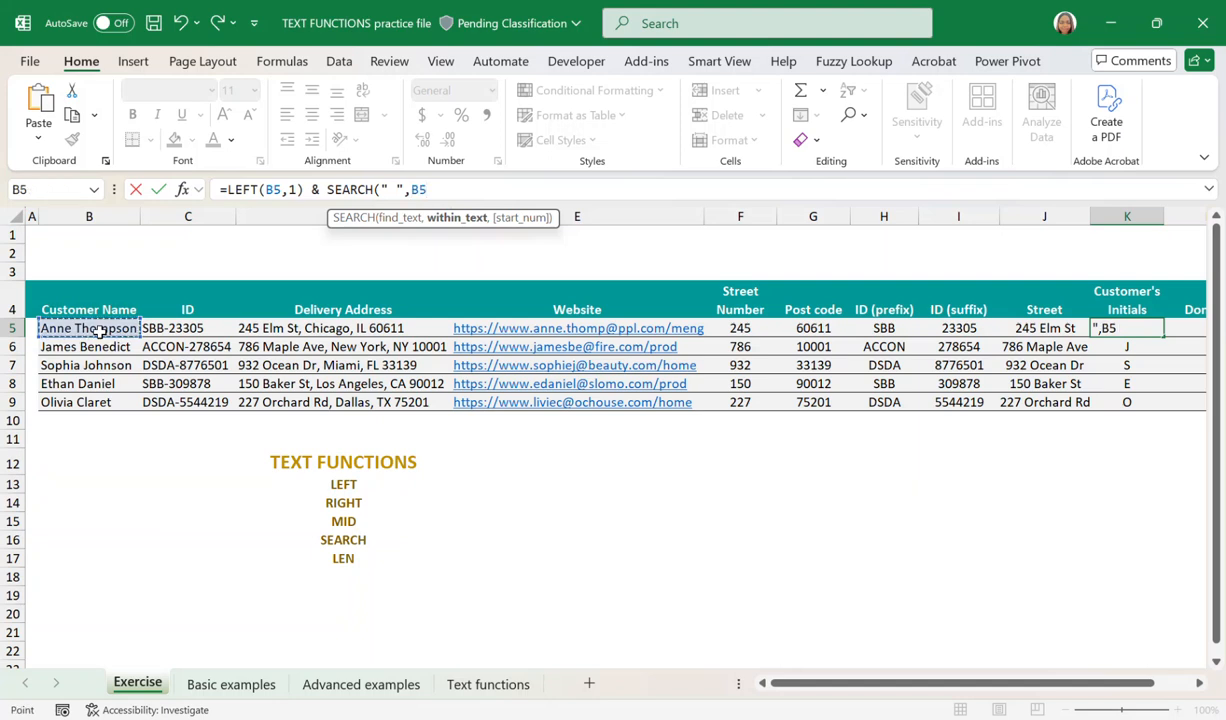
pyautogui.write(',')
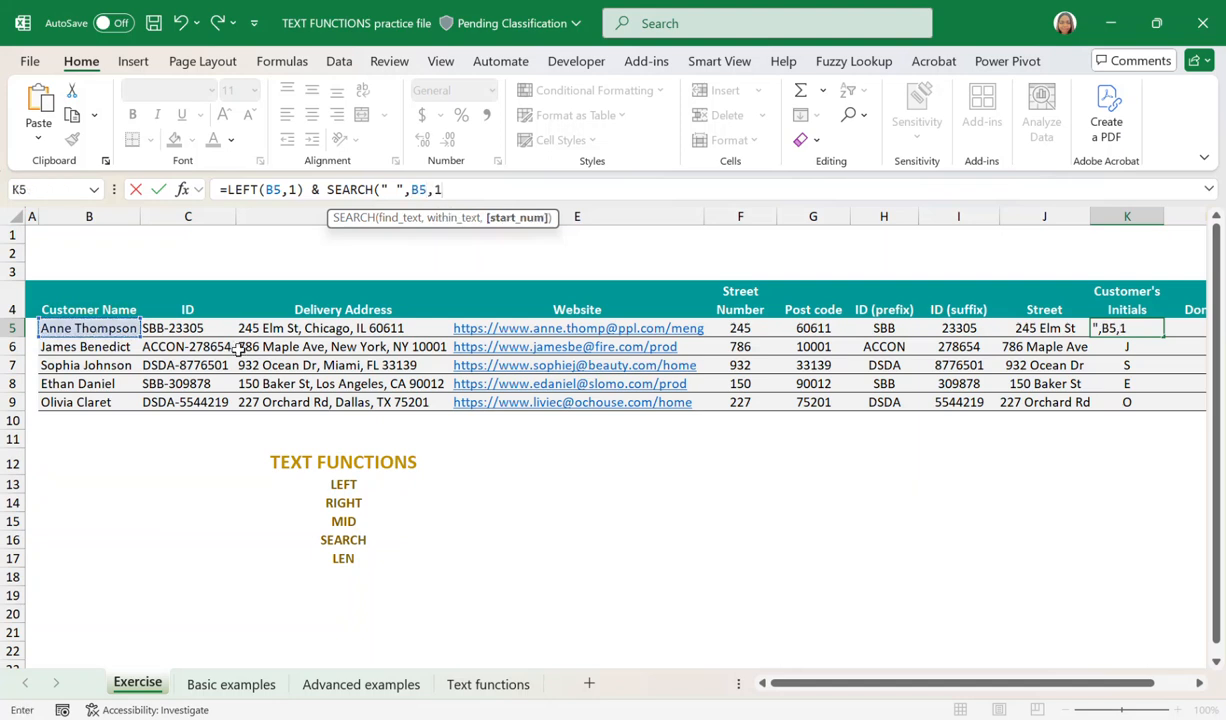
pyautogui.write('1)')
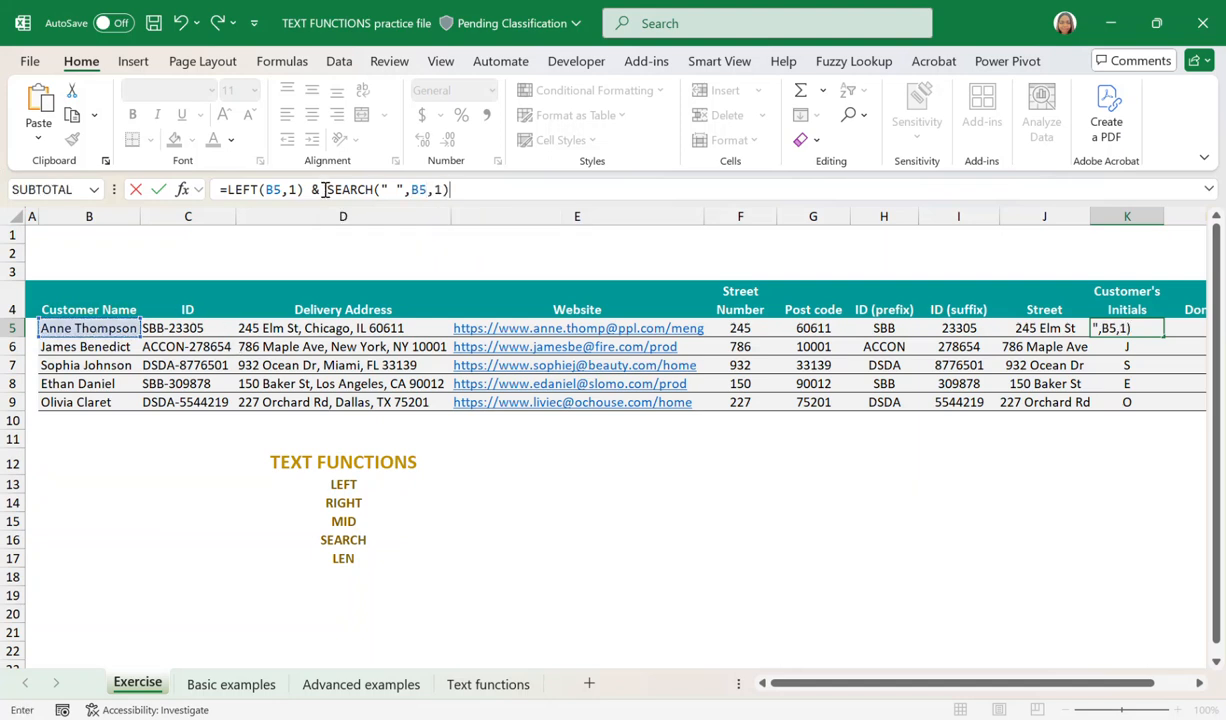
# Insert MID( before the SEARCH part of K5's formula, with B5 as its text argument.
pyautogui.click(329, 193)
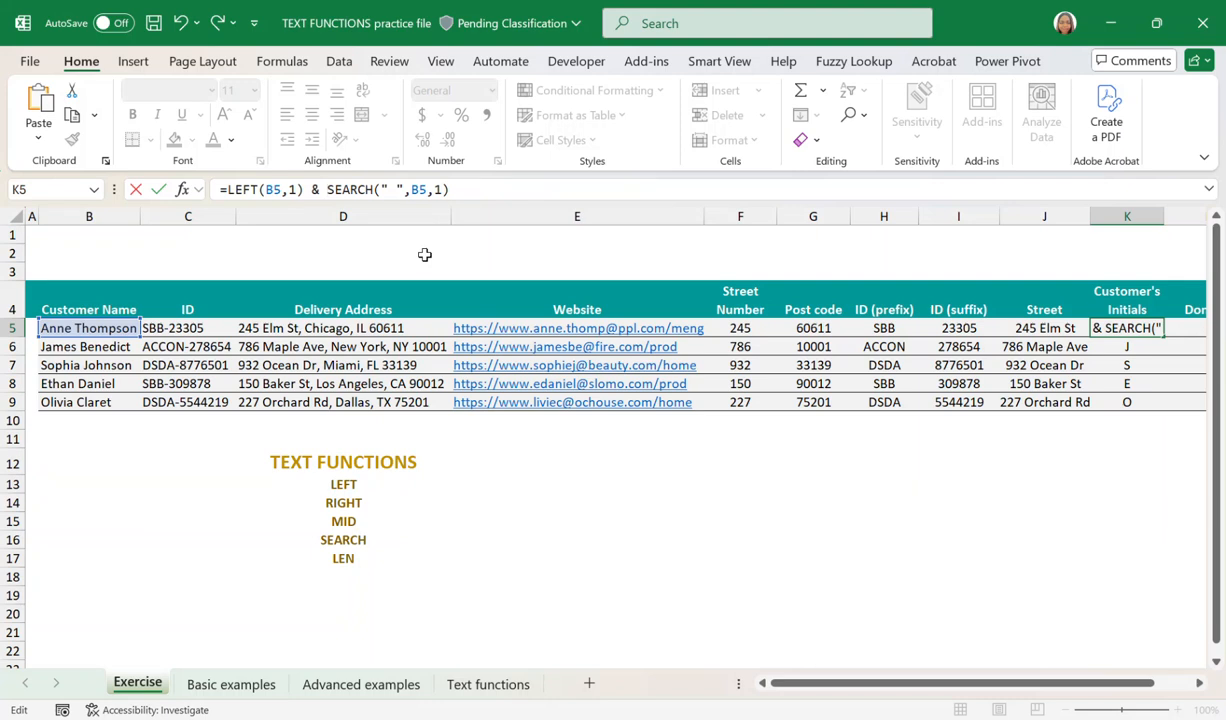
pyautogui.write('MID')
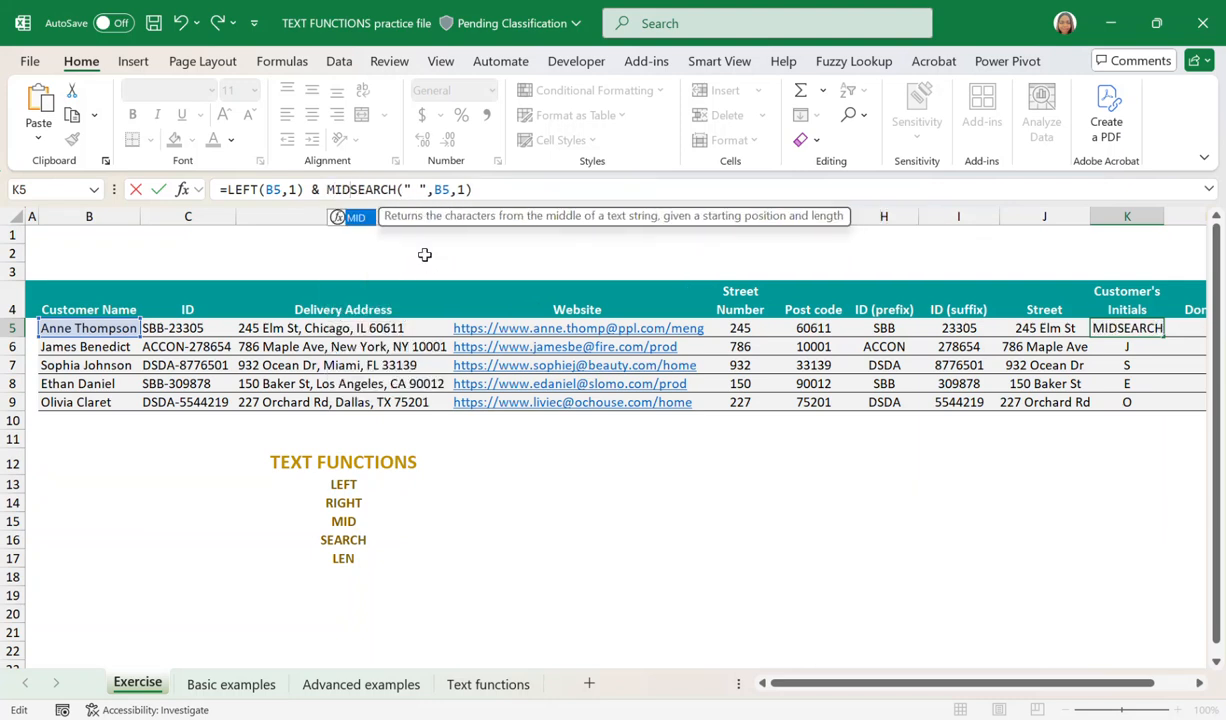
pyautogui.write('(')
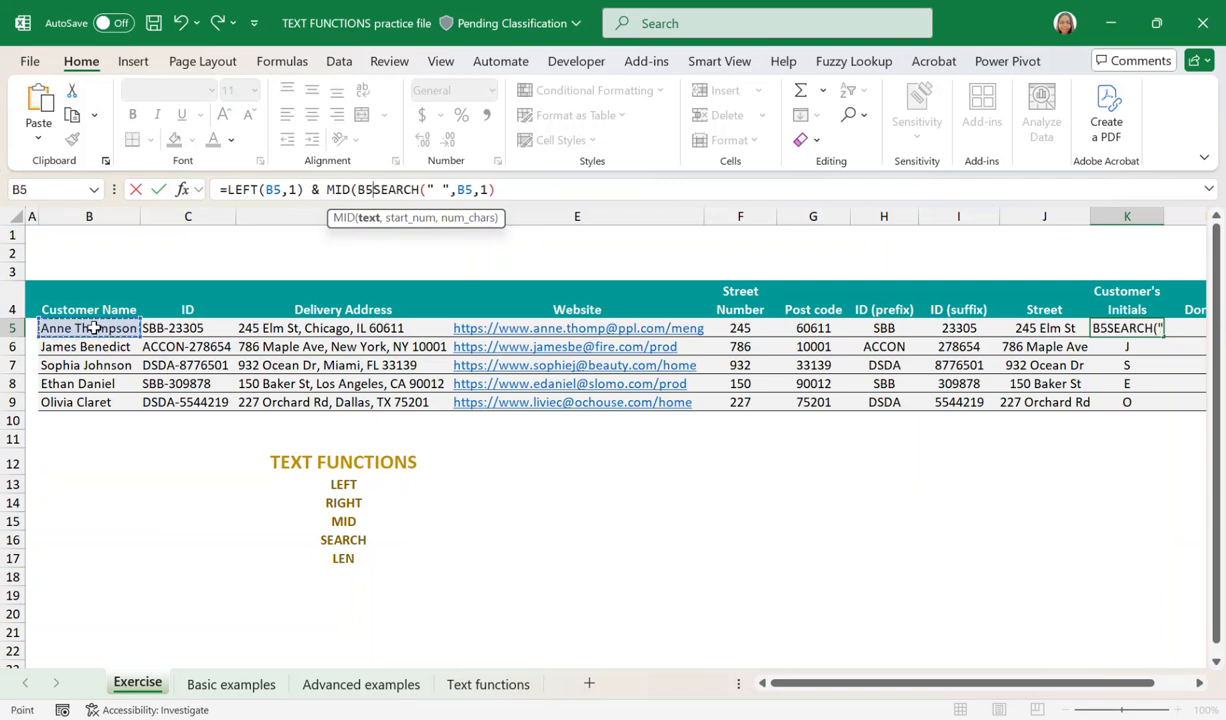
pyautogui.click(93, 328)
pyautogui.write(',')
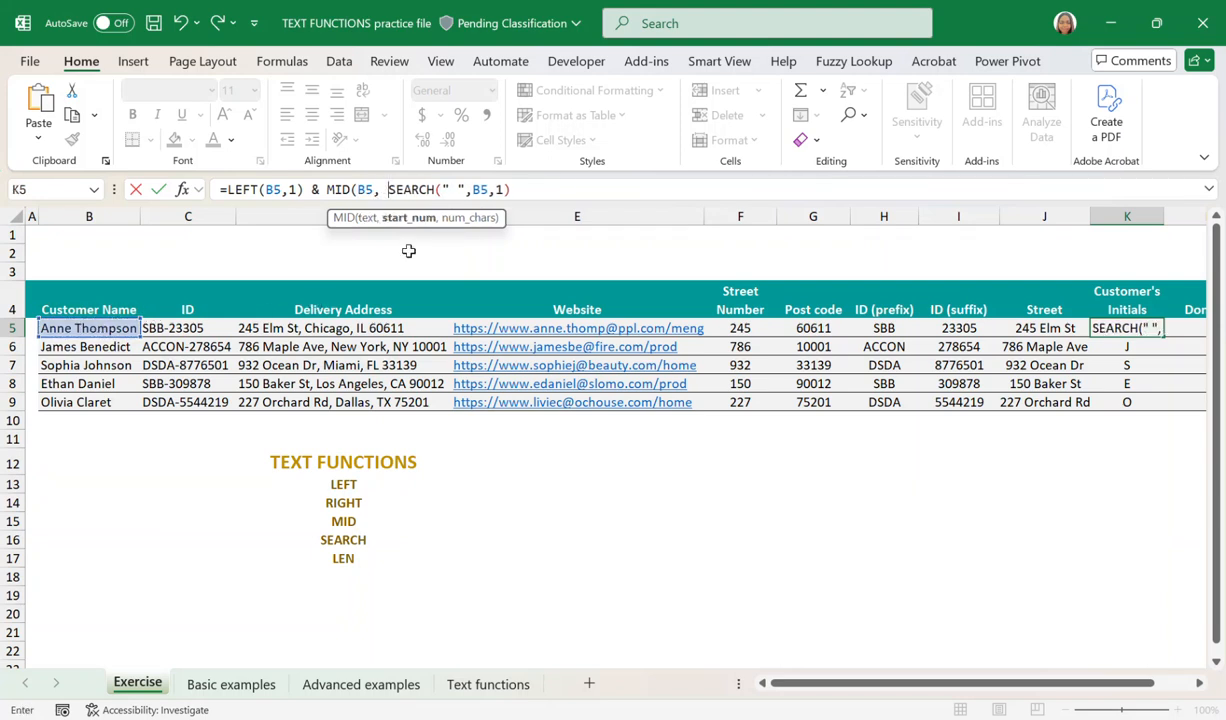
# Complete K5's MID part with +1 after SEARCH and one character, giving =LEFT(B5,1) & MID(B5, SEARCH(" ",B5,1)+1, 1).
pyautogui.moveTo(509, 189); pyautogui.dragTo(390, 189)
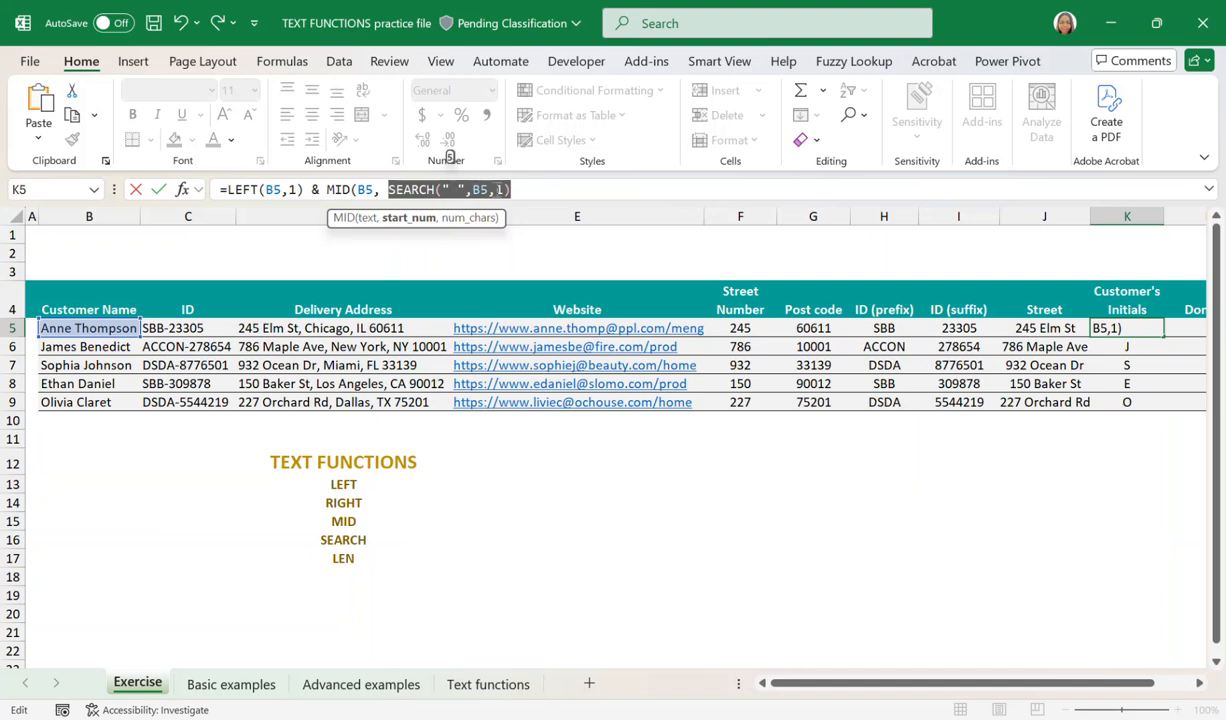
pyautogui.click(515, 190)
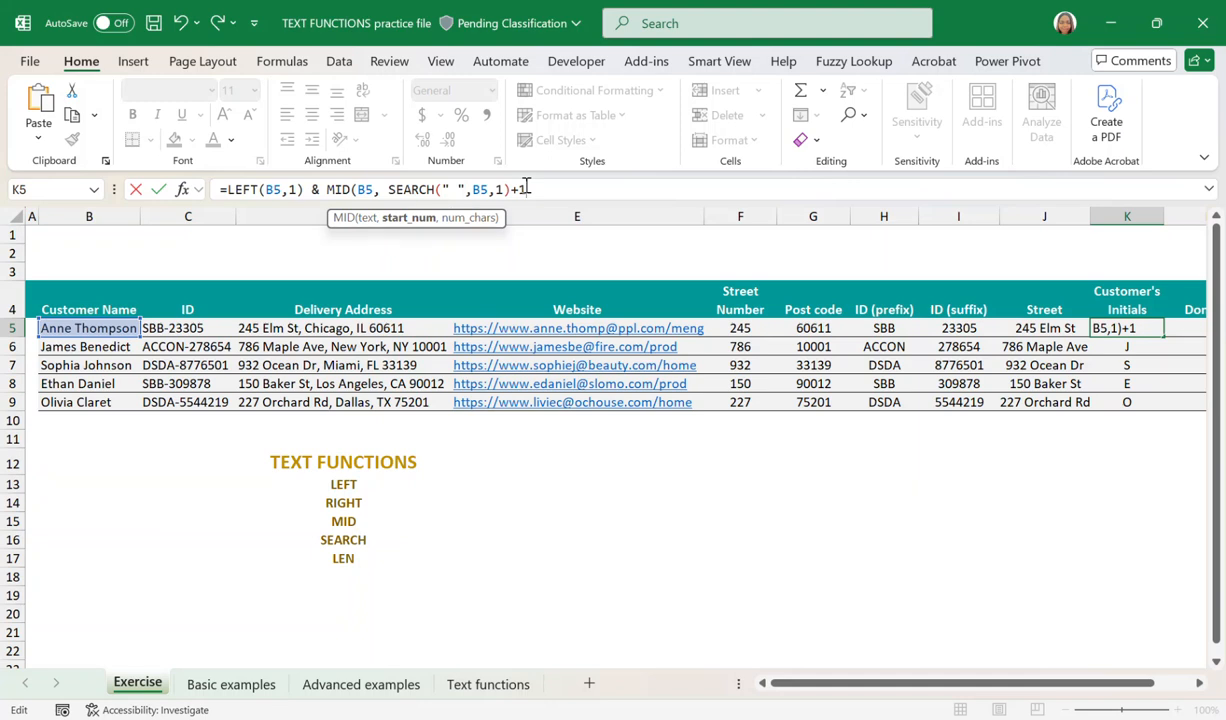
pyautogui.write(',')
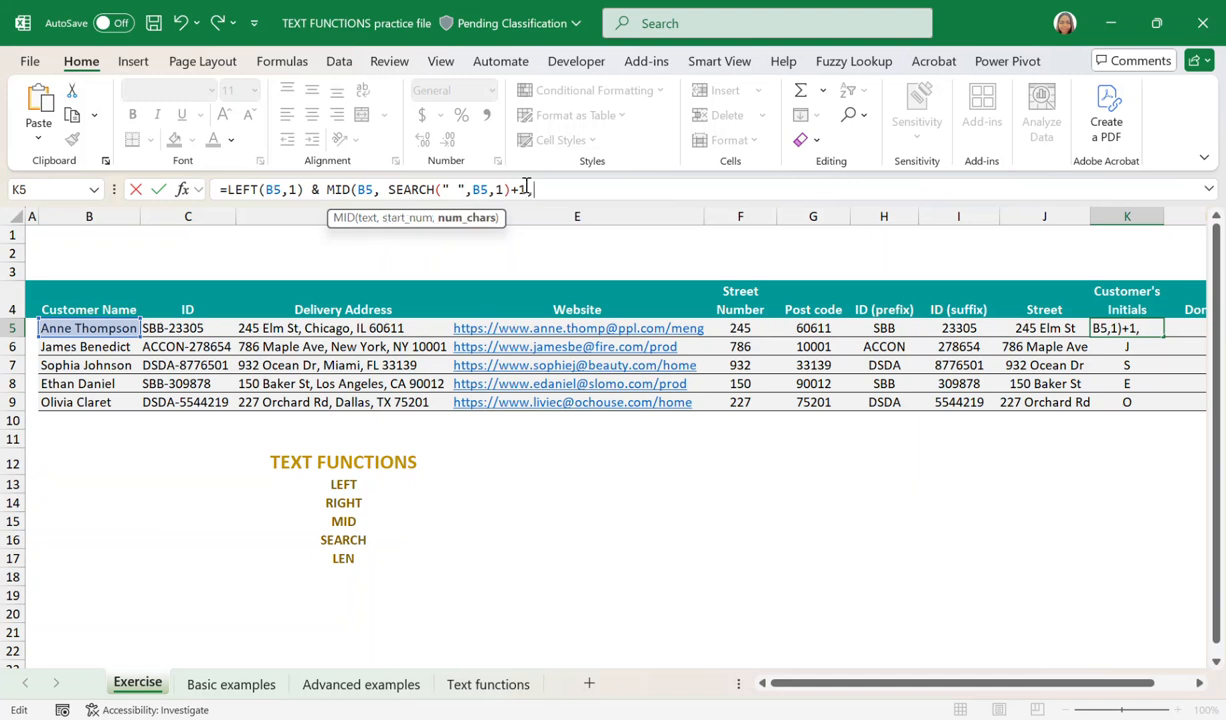
pyautogui.write(' 1)')
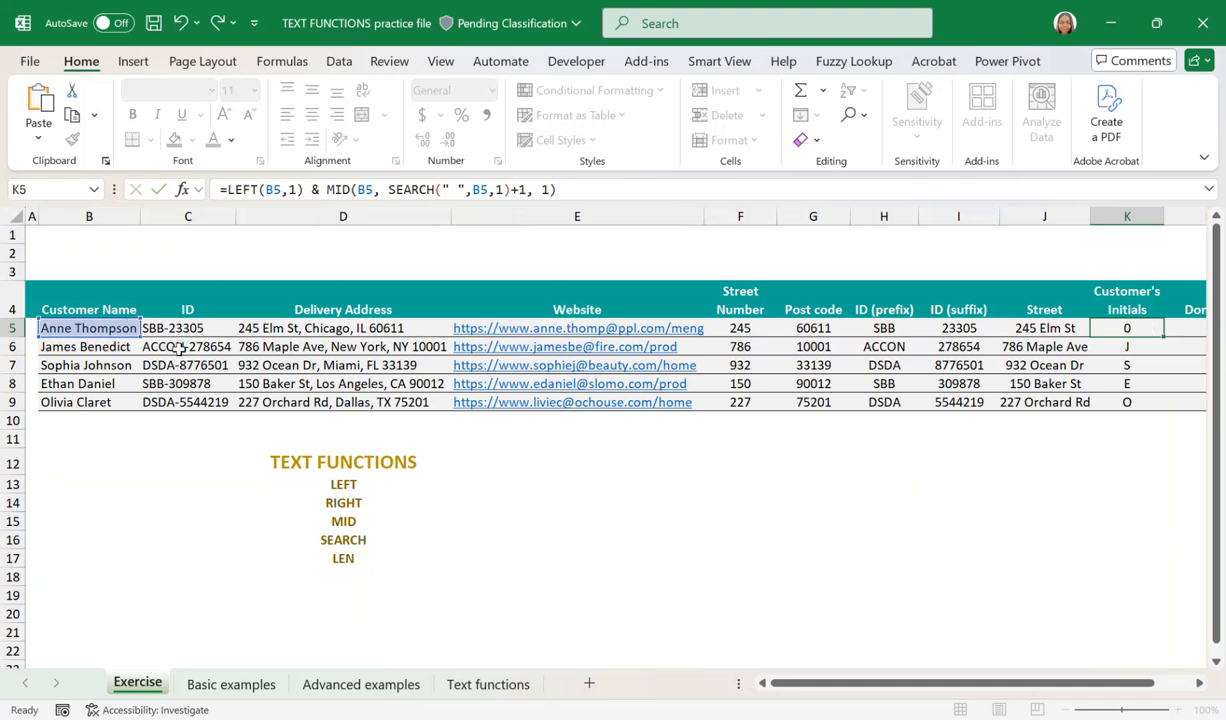
pyautogui.press('Return')
# Fill the combined LEFT and MID formula in K5 down to K9 and check the initials in K6 and K7.
pyautogui.click(1131, 330)
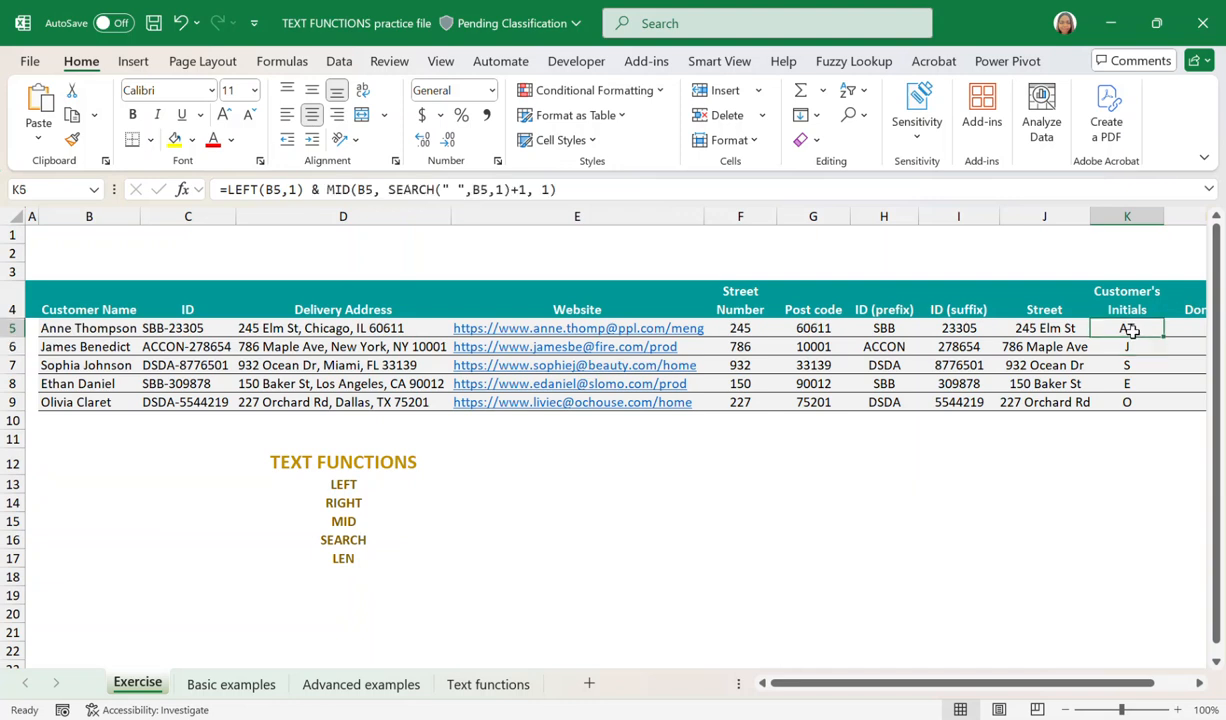
pyautogui.moveTo(1163, 337); pyautogui.dragTo(1160, 416)
pyautogui.hscroll(3, 1128, 470)
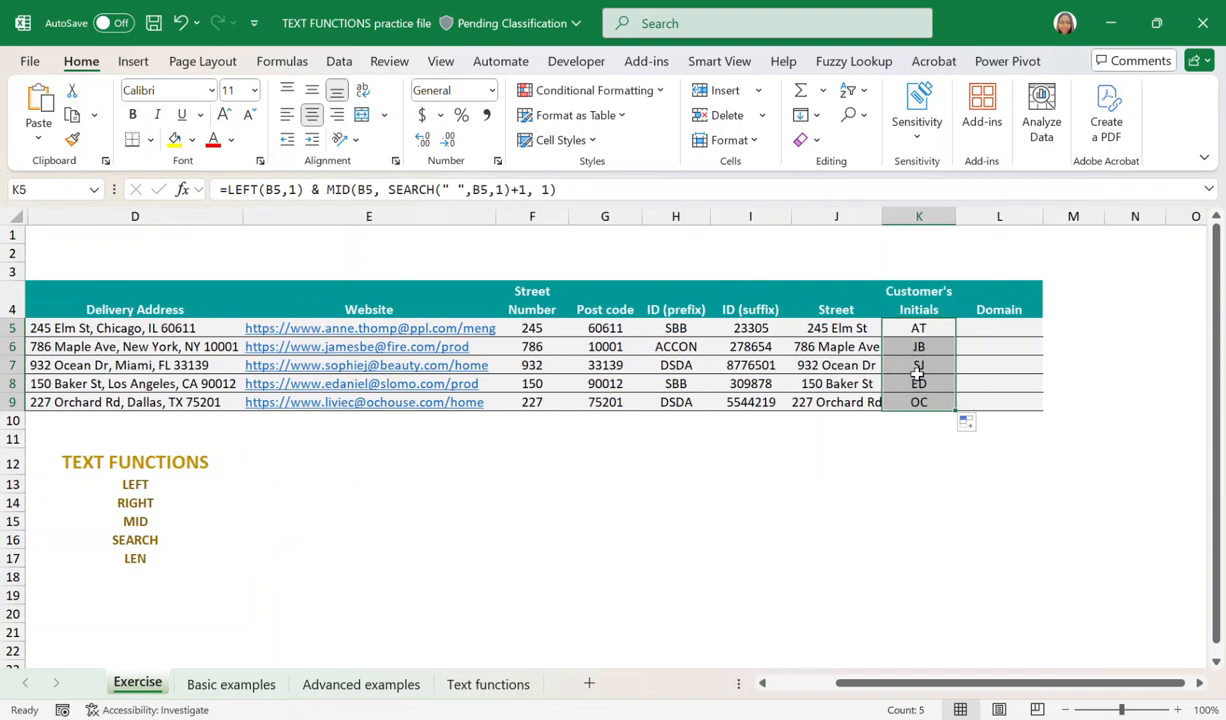
pyautogui.hscroll(-3, 866, 465)
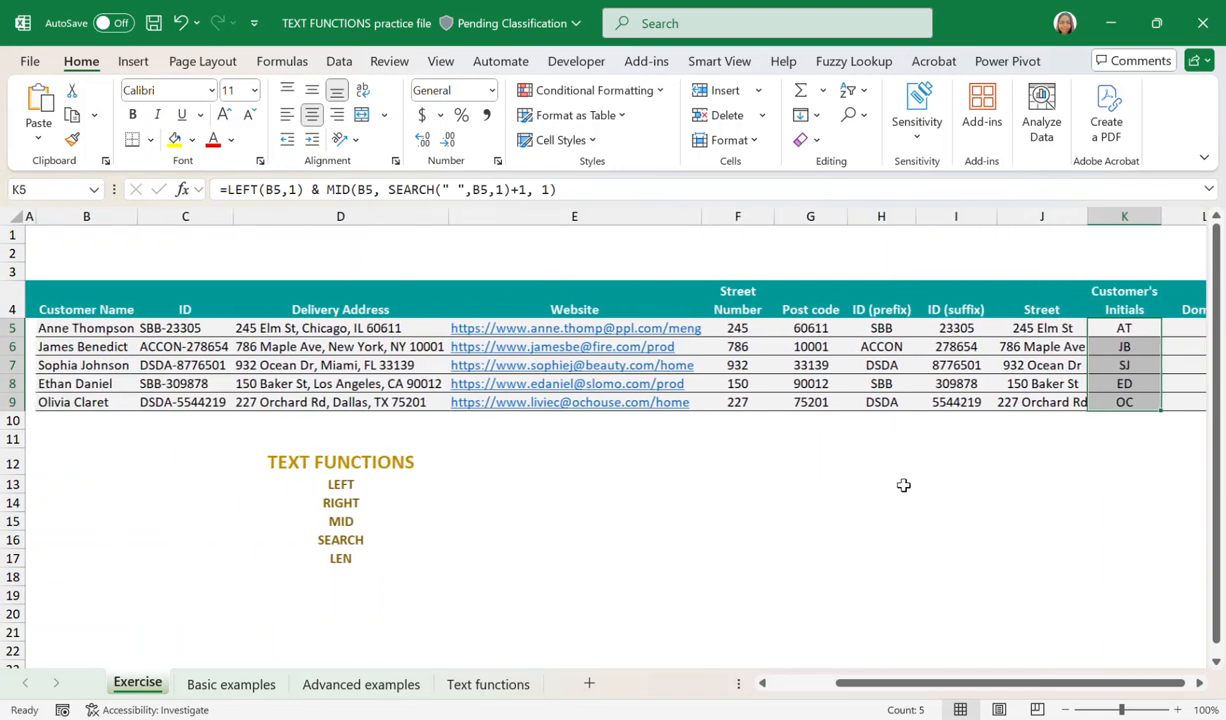
pyautogui.click(1125, 347)
pyautogui.click(1141, 368)
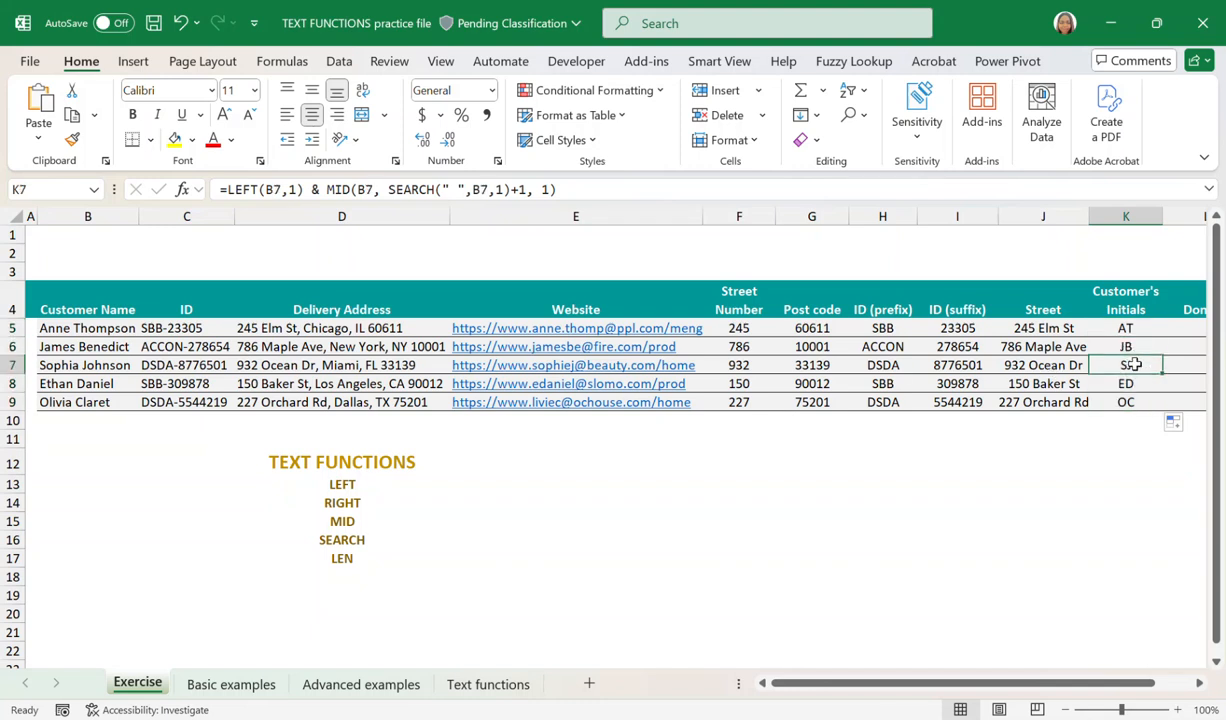
# Examine the domain part between @ and the slash in the website entries E5 and E6, then select L5 under Domain.
pyautogui.hscroll(2, 1100, 340)
pyautogui.click(1069, 301)
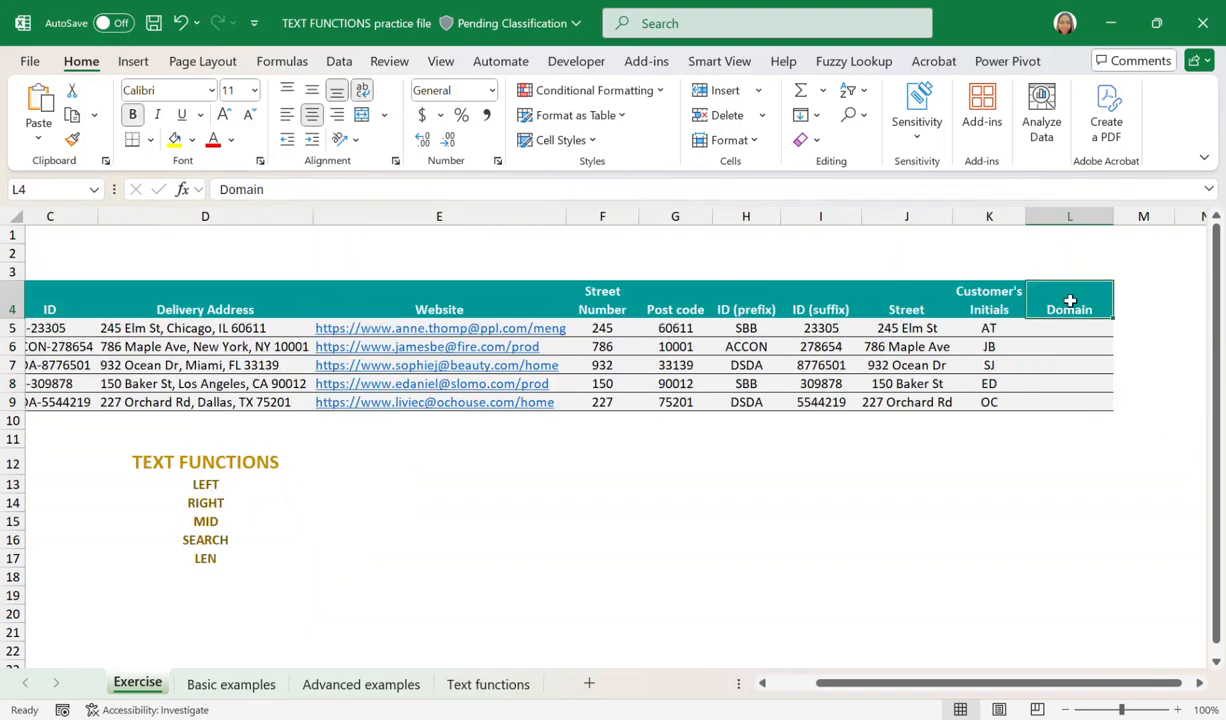
pyautogui.click(530, 328)
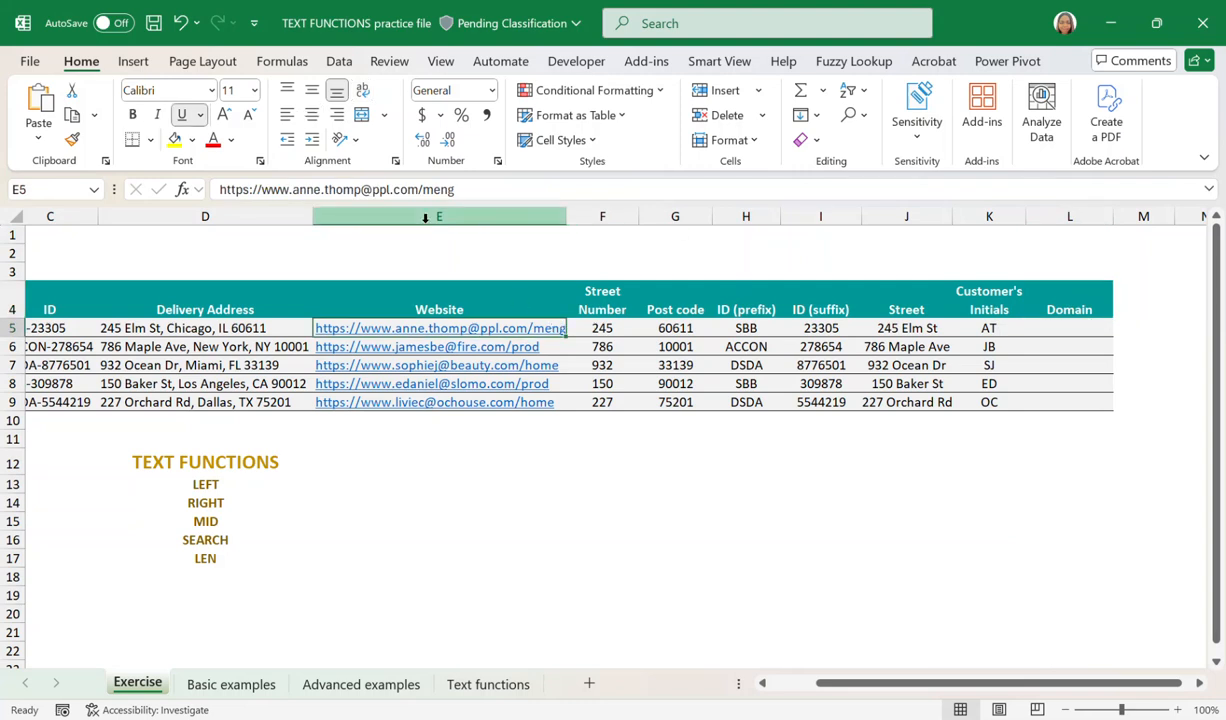
pyautogui.moveTo(418, 189); pyautogui.dragTo(372, 189)
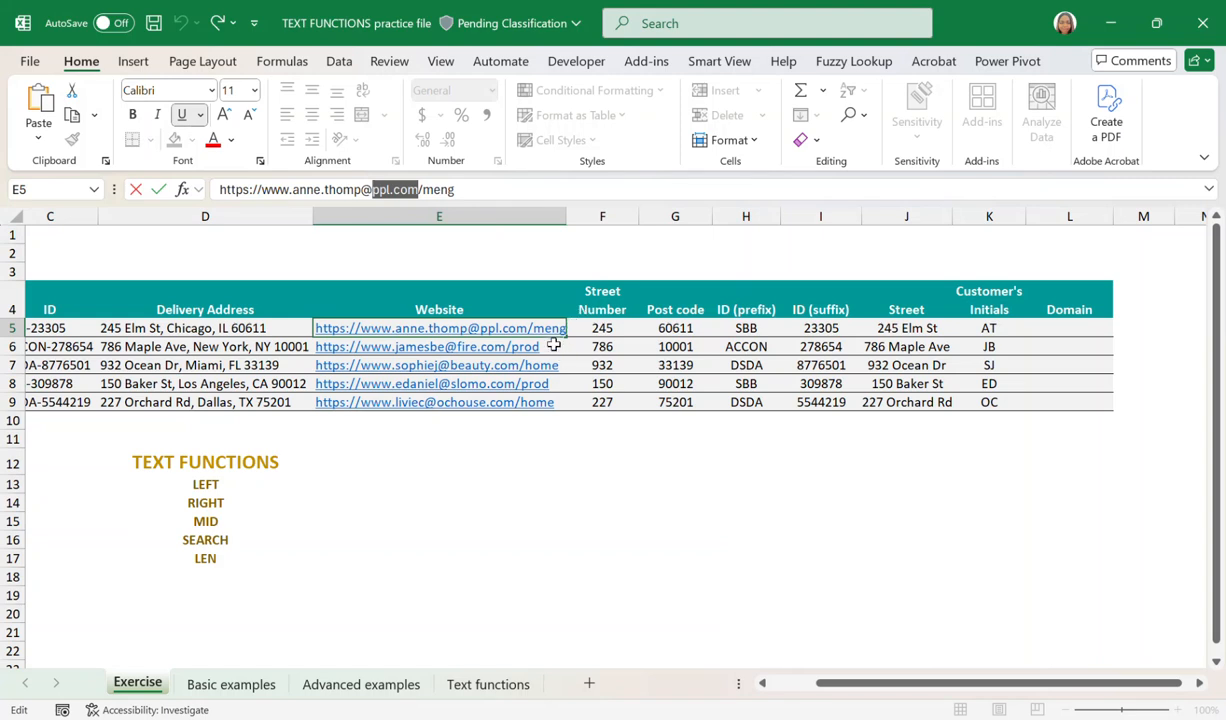
pyautogui.press('Return')
pyautogui.moveTo(400, 189); pyautogui.dragTo(350, 194)
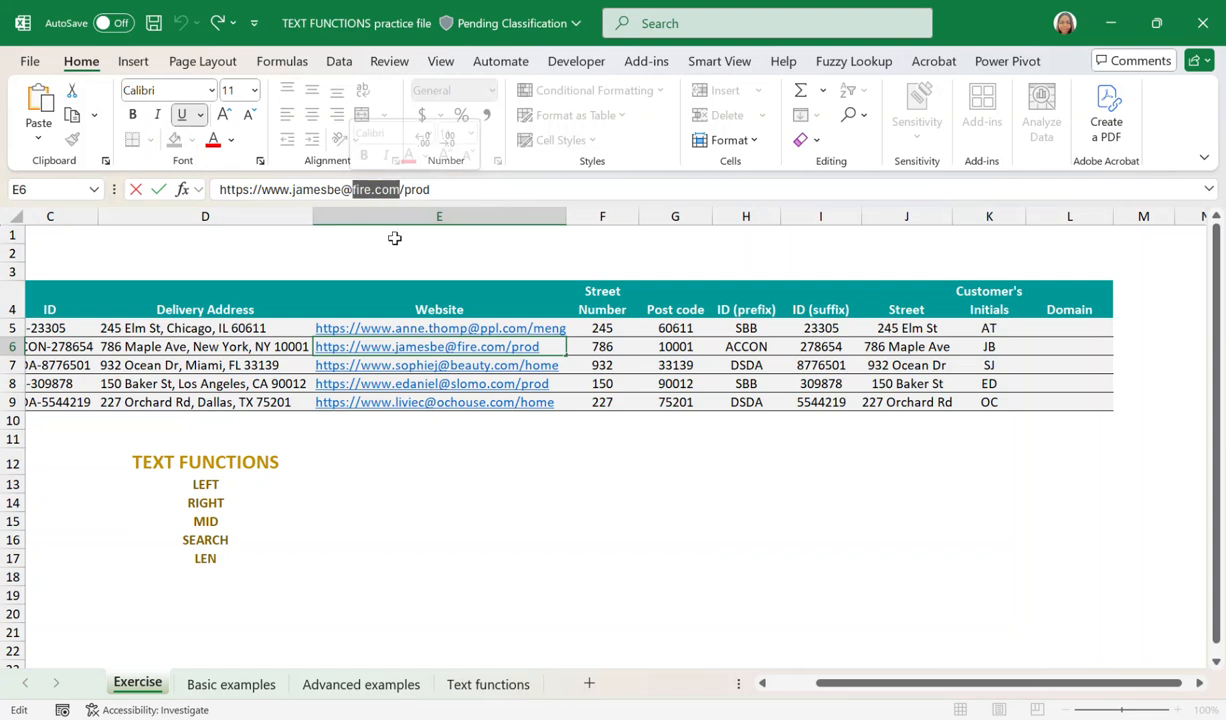
pyautogui.click(573, 371)
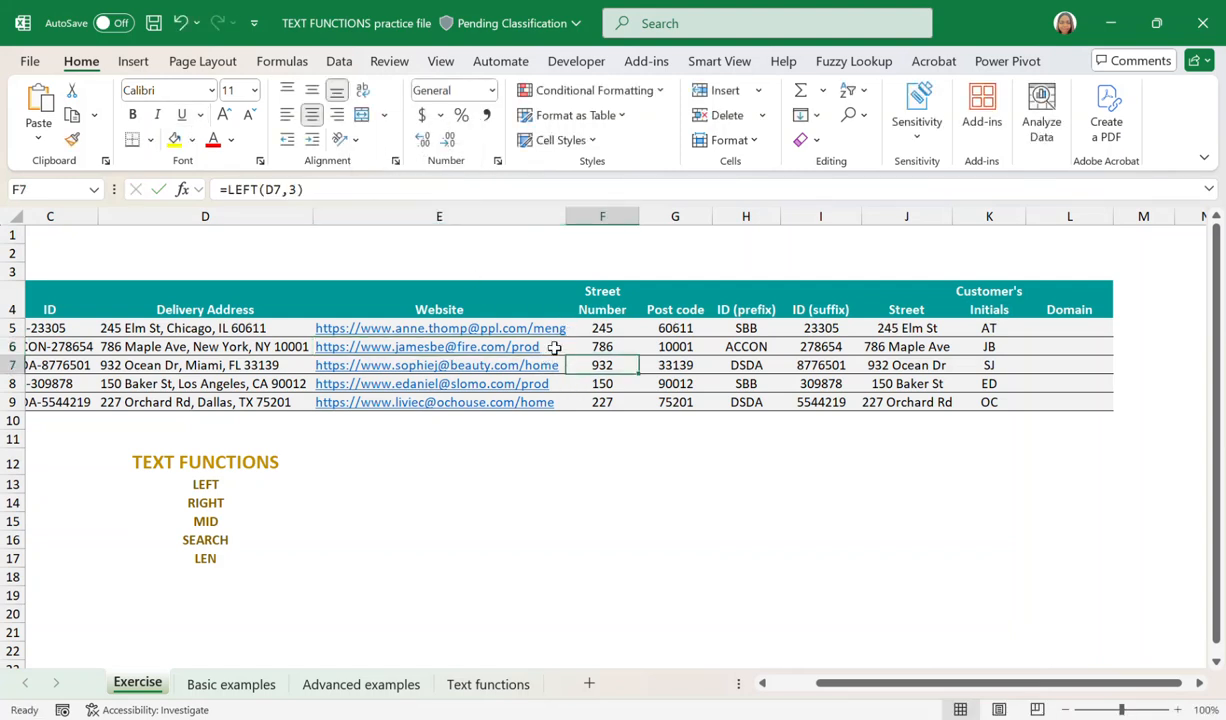
pyautogui.click(554, 348)
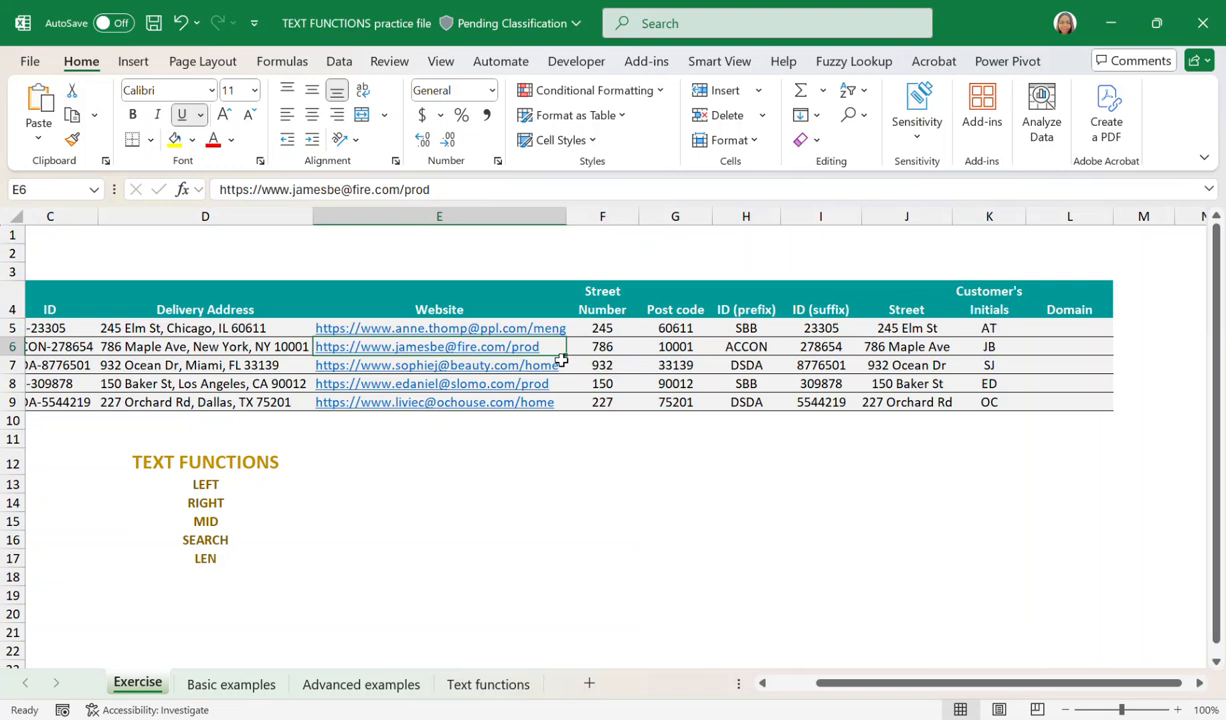
pyautogui.click(1062, 329)
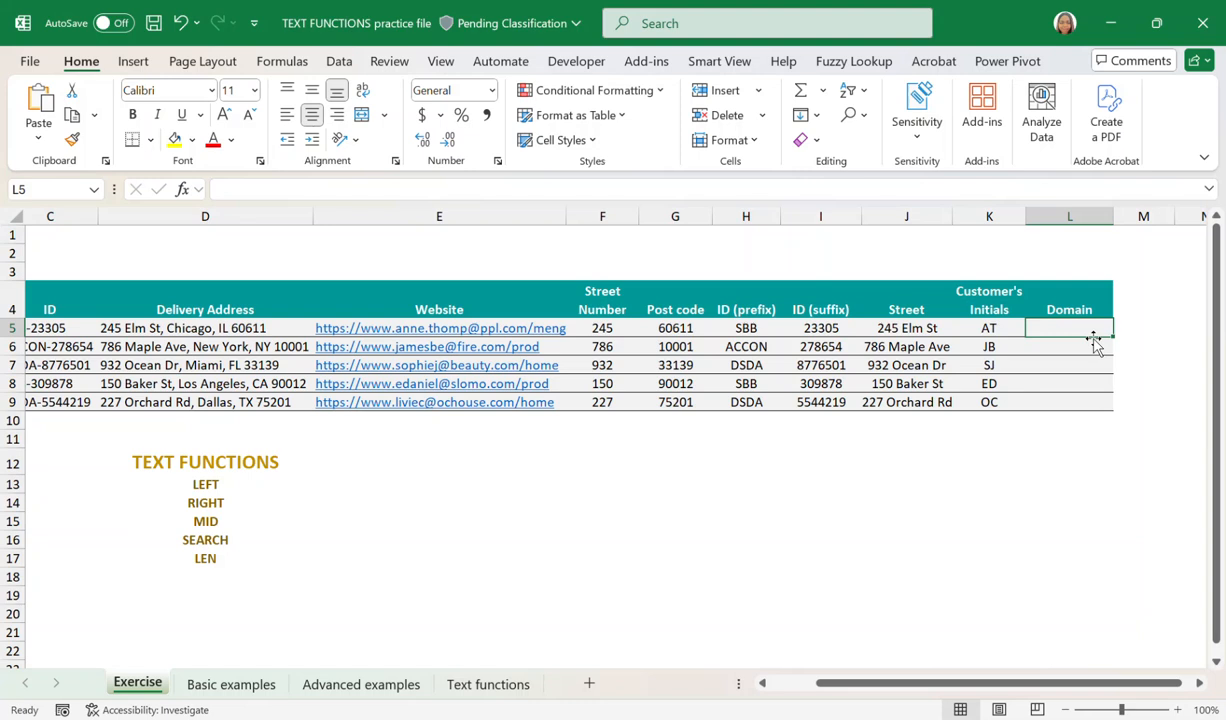
pyautogui.click(1062, 347)
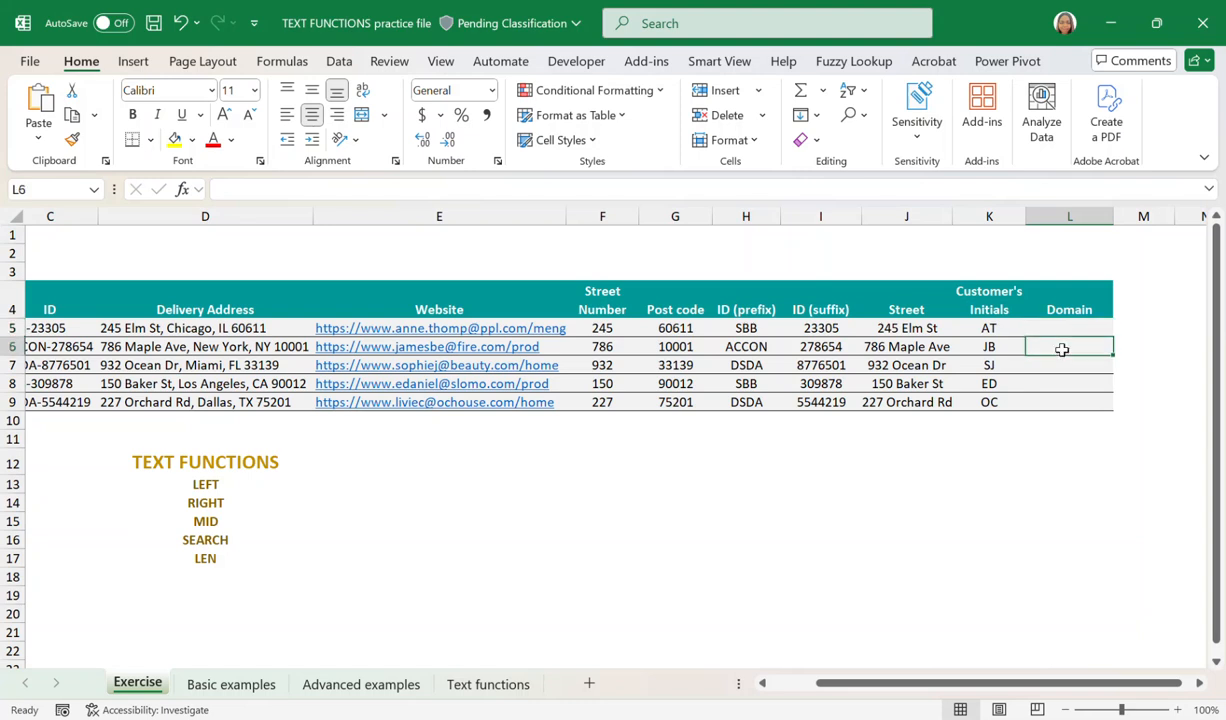
pyautogui.press('Up')
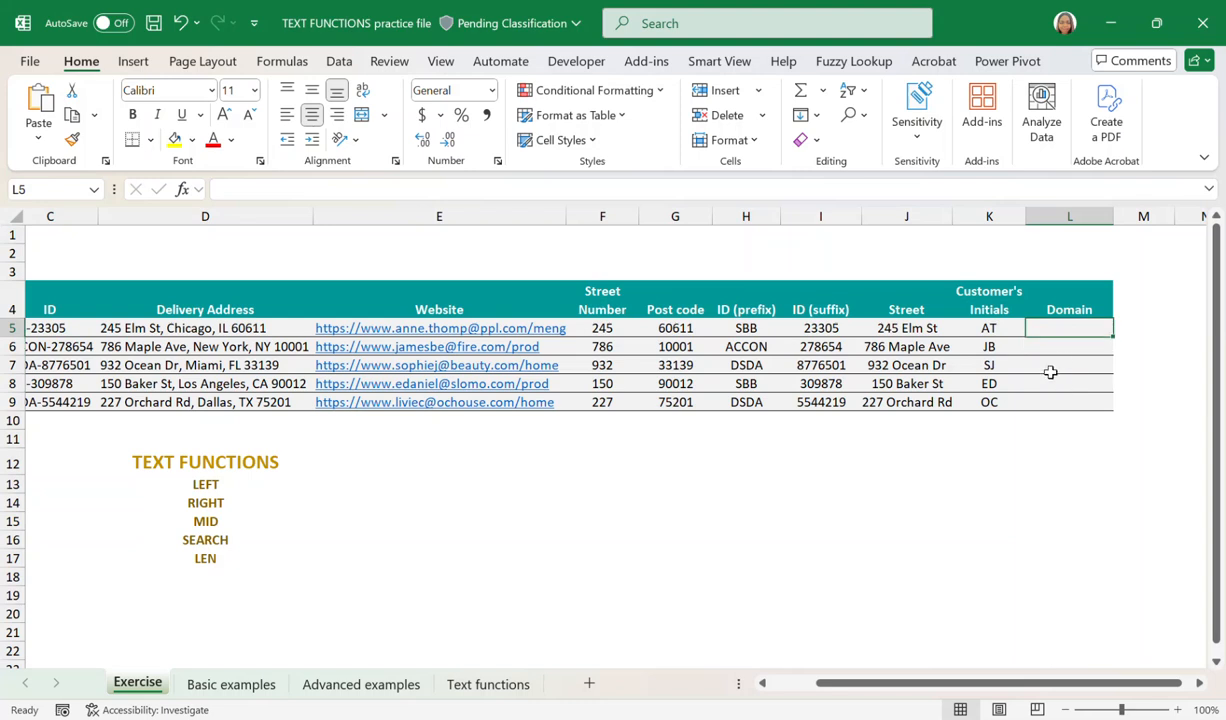